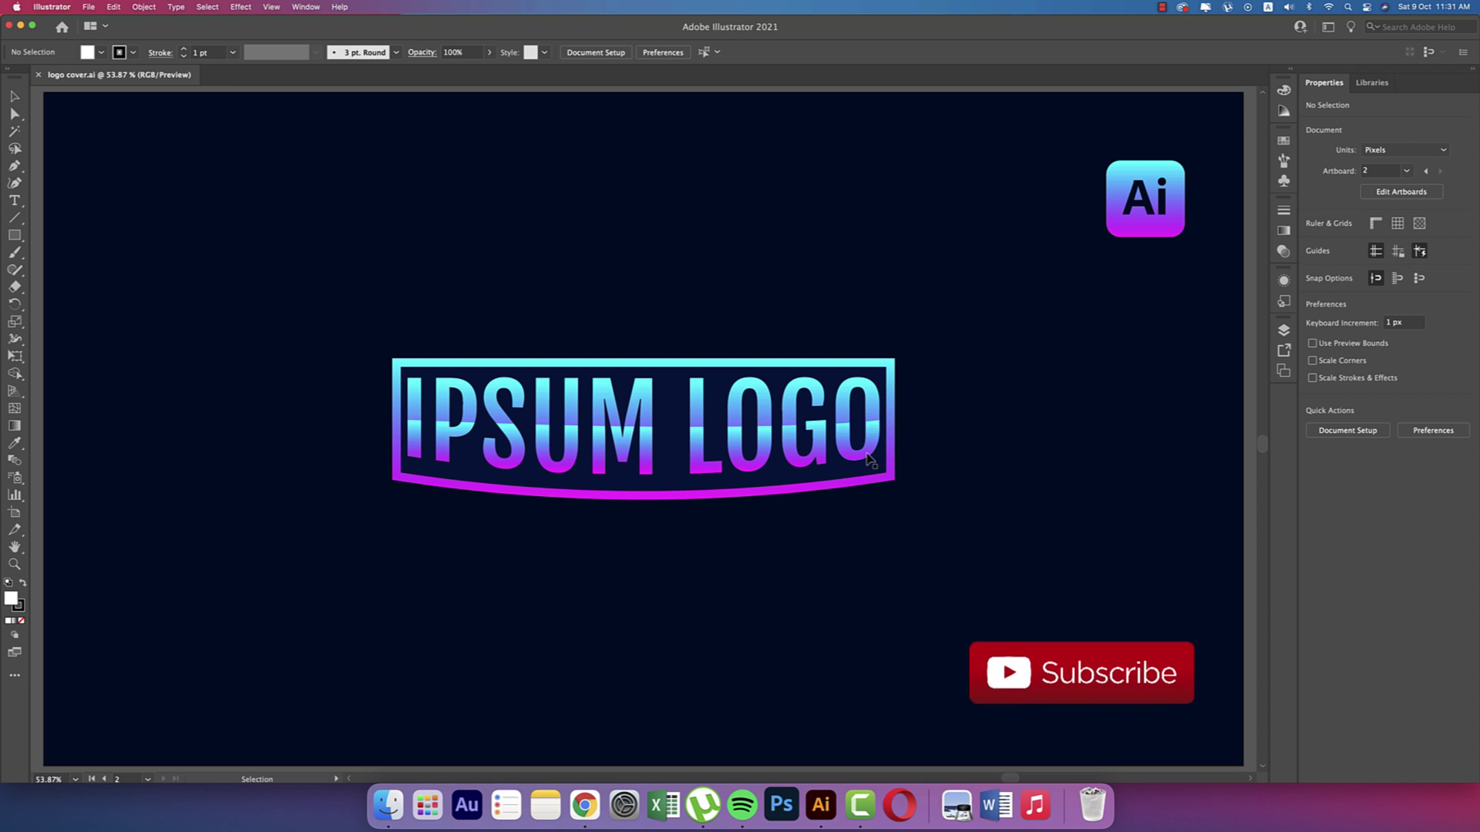
Create a new 2000 × 2000 px RGB document, Untitled-1
click(87, 7)
click(95, 23)
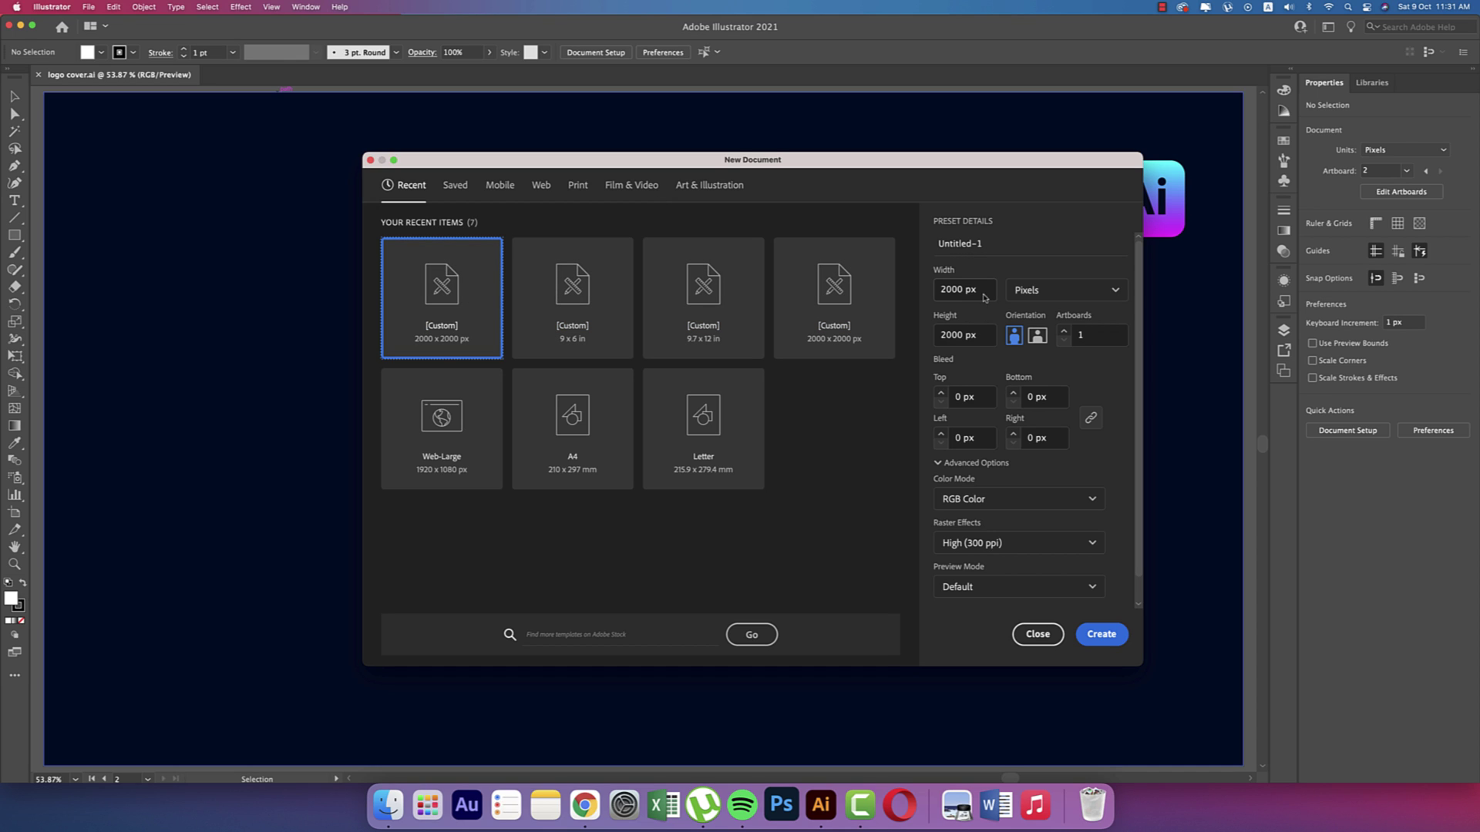
click(979, 335)
click(986, 499)
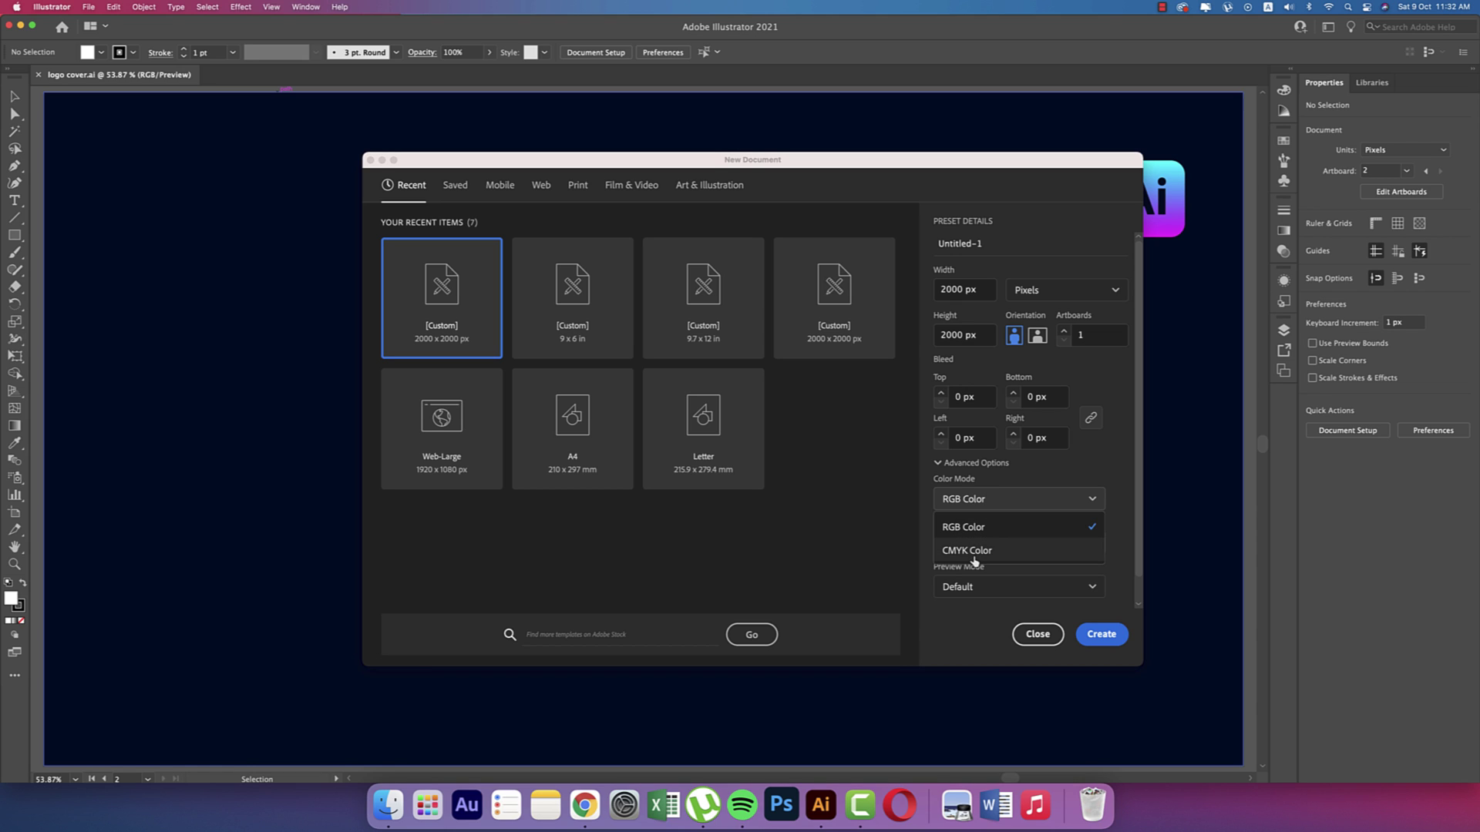
click(971, 527)
click(948, 464)
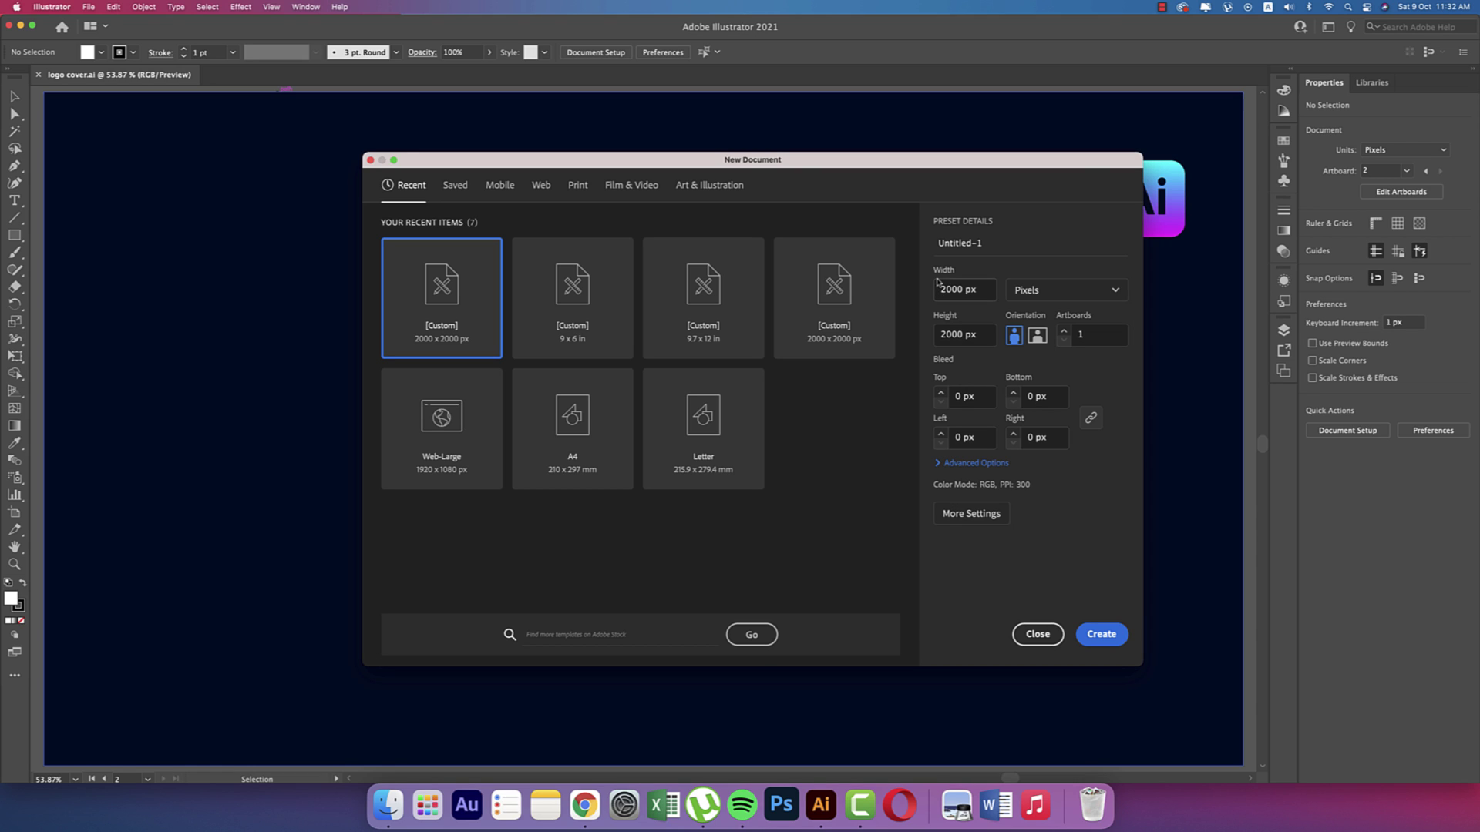
click(1101, 634)
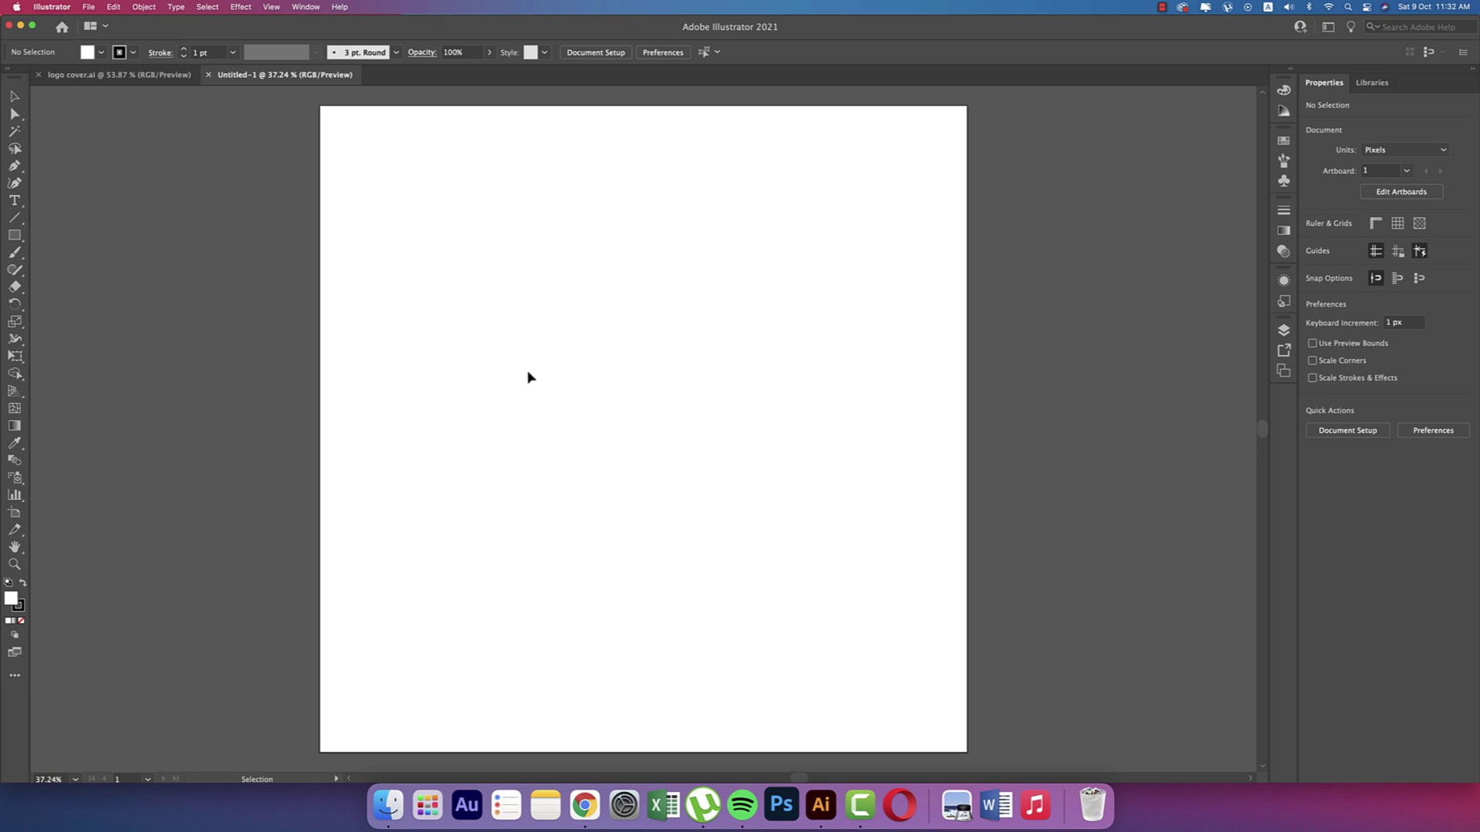
Place placeholder text on the artboard and set its size to 200 pt
click(14, 200)
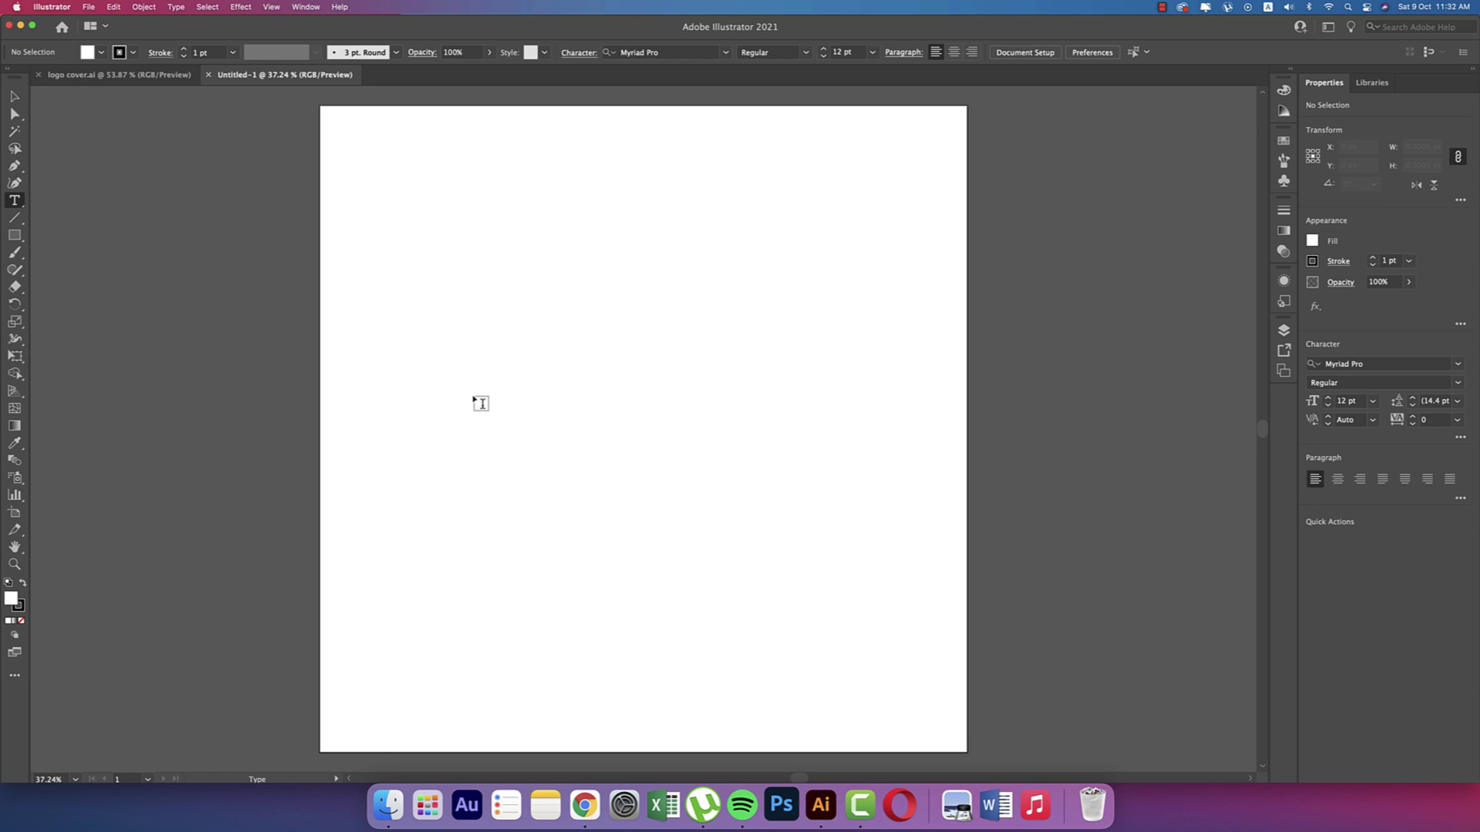
click(481, 403)
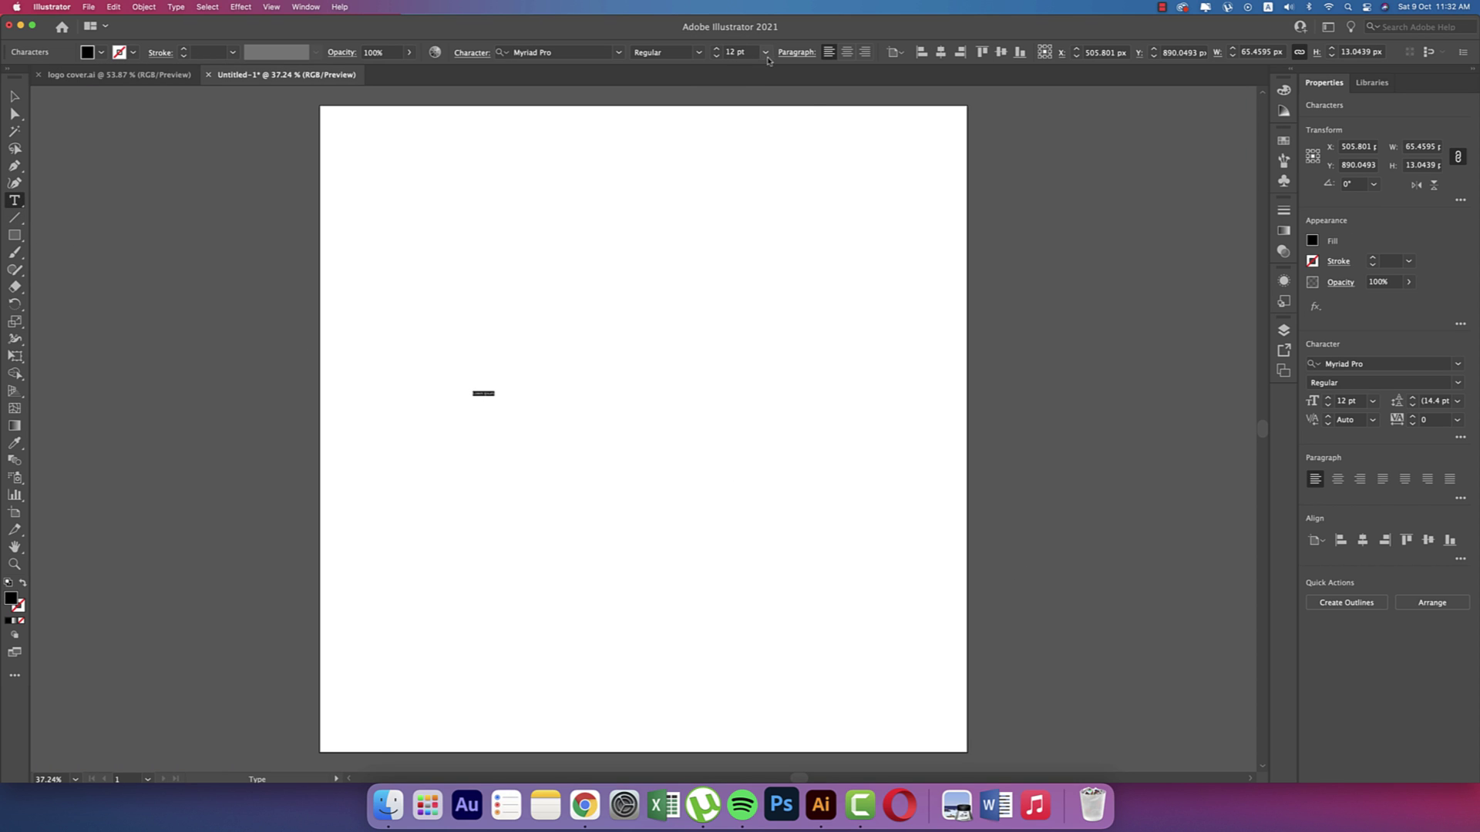
click(766, 53)
click(795, 317)
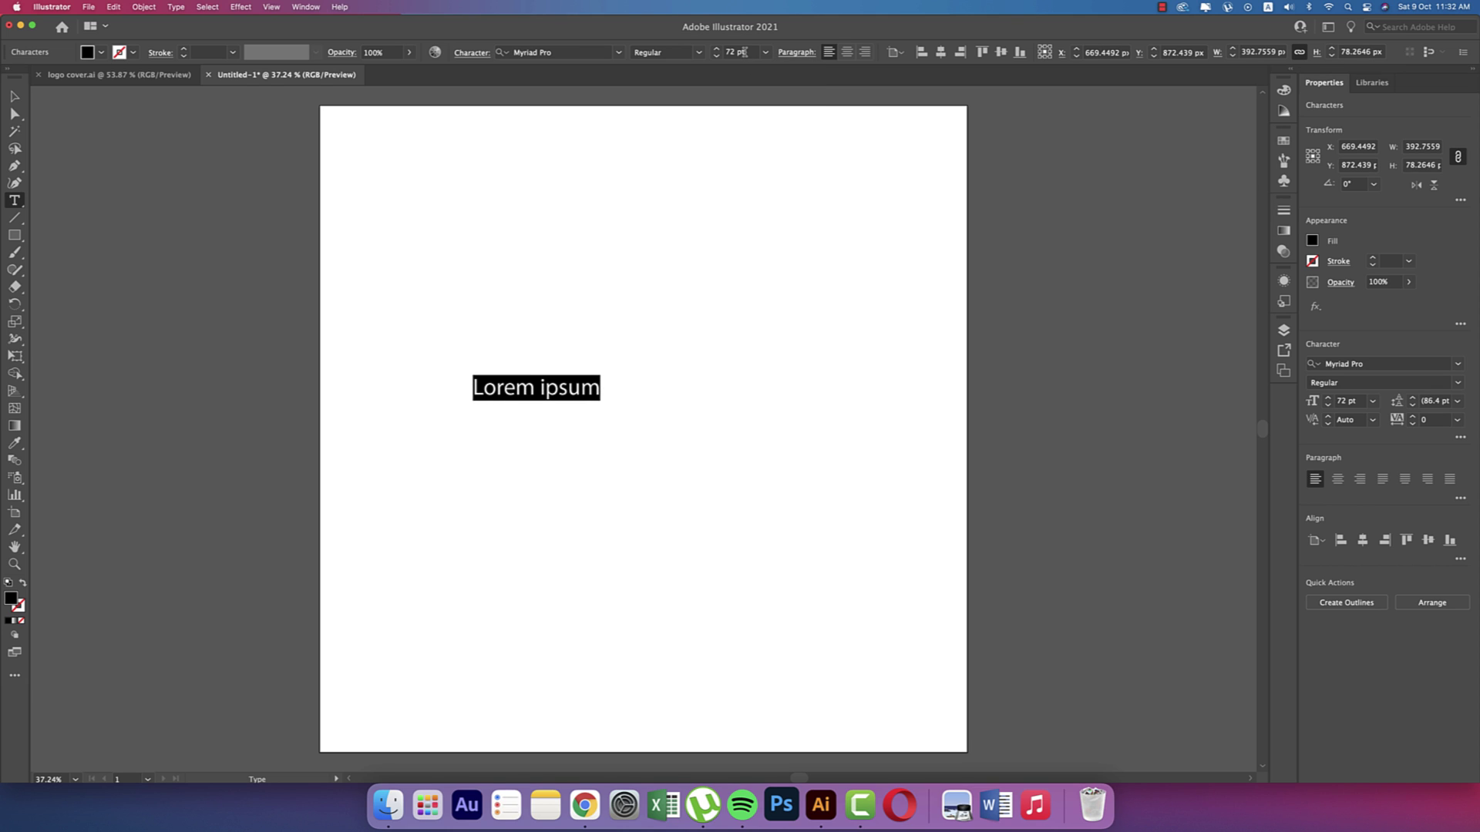
drag(744, 52, 703, 55)
text(200)
key(Return)
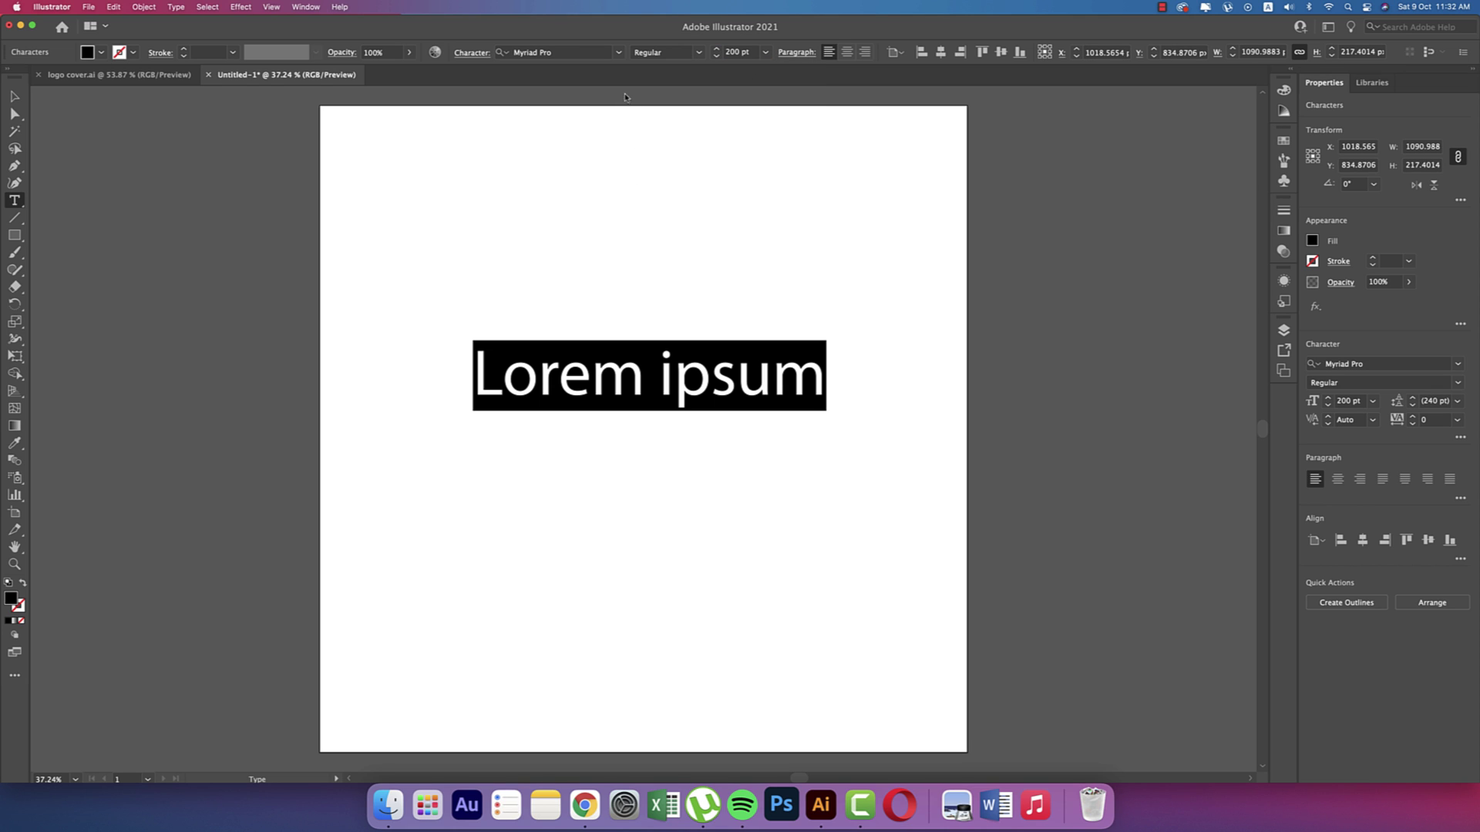
Change the font to Fjalla One and turn on All Caps
click(619, 52)
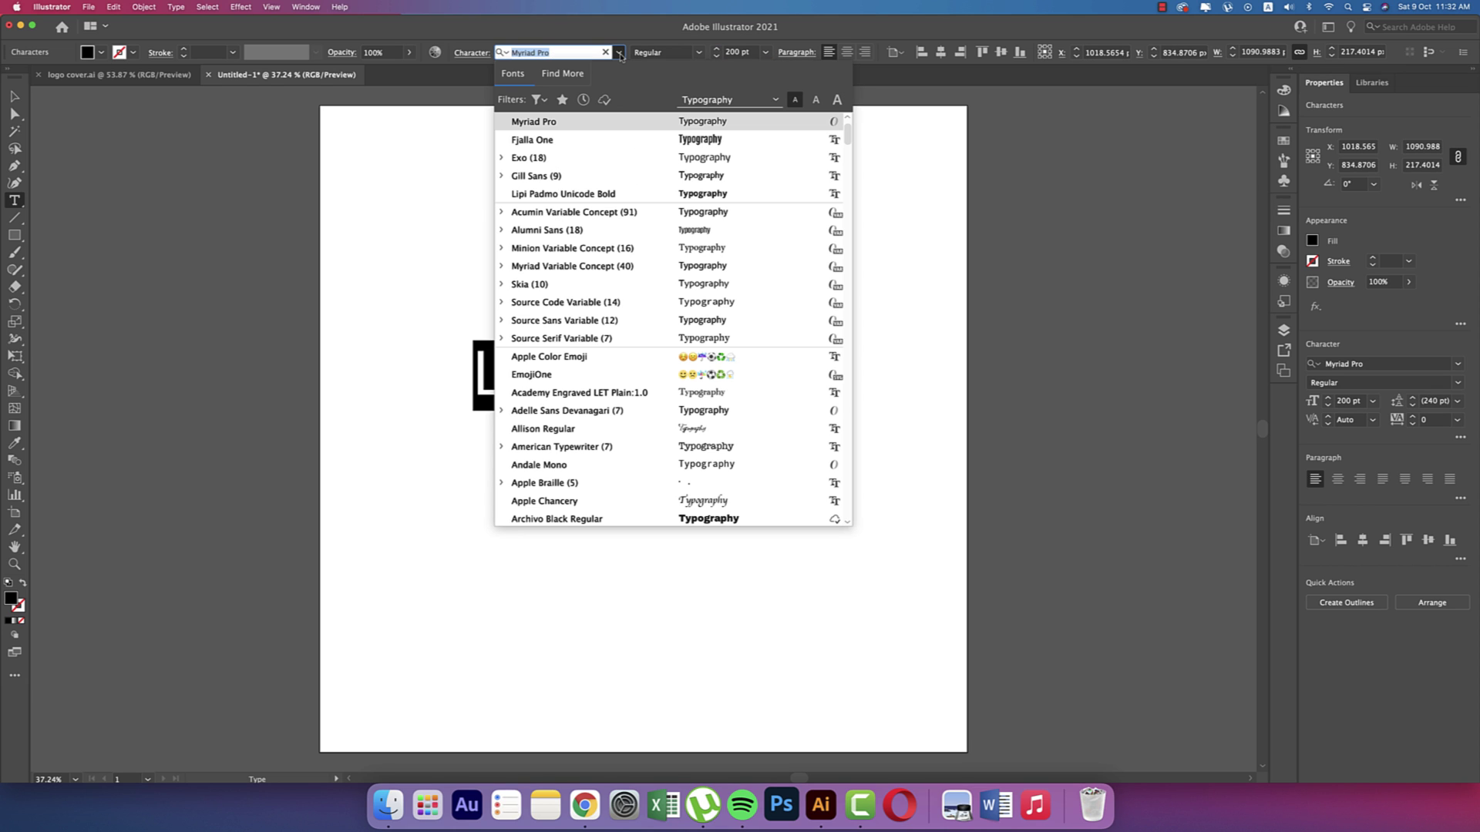
click(588, 140)
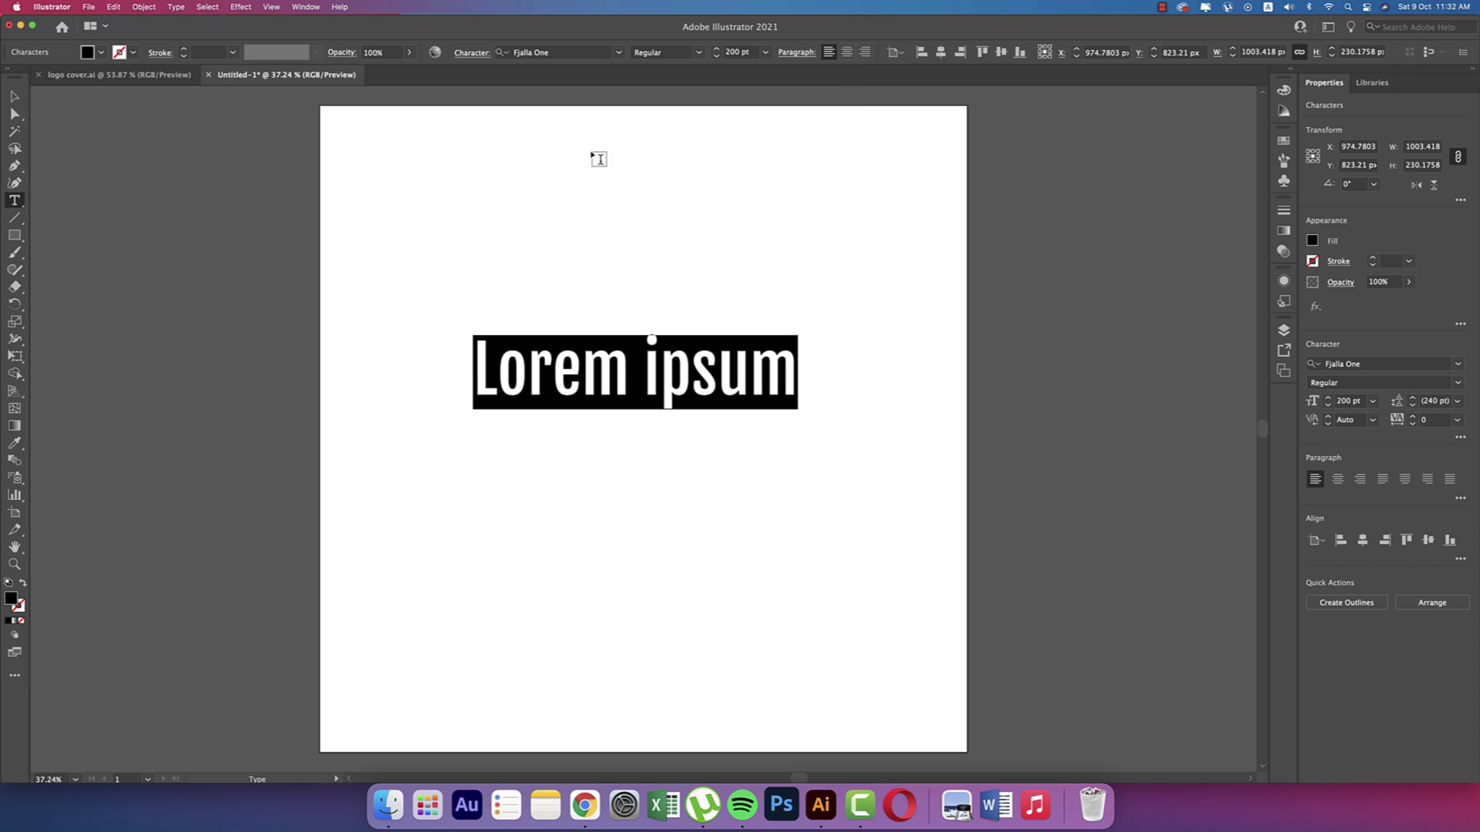
click(473, 53)
click(330, 245)
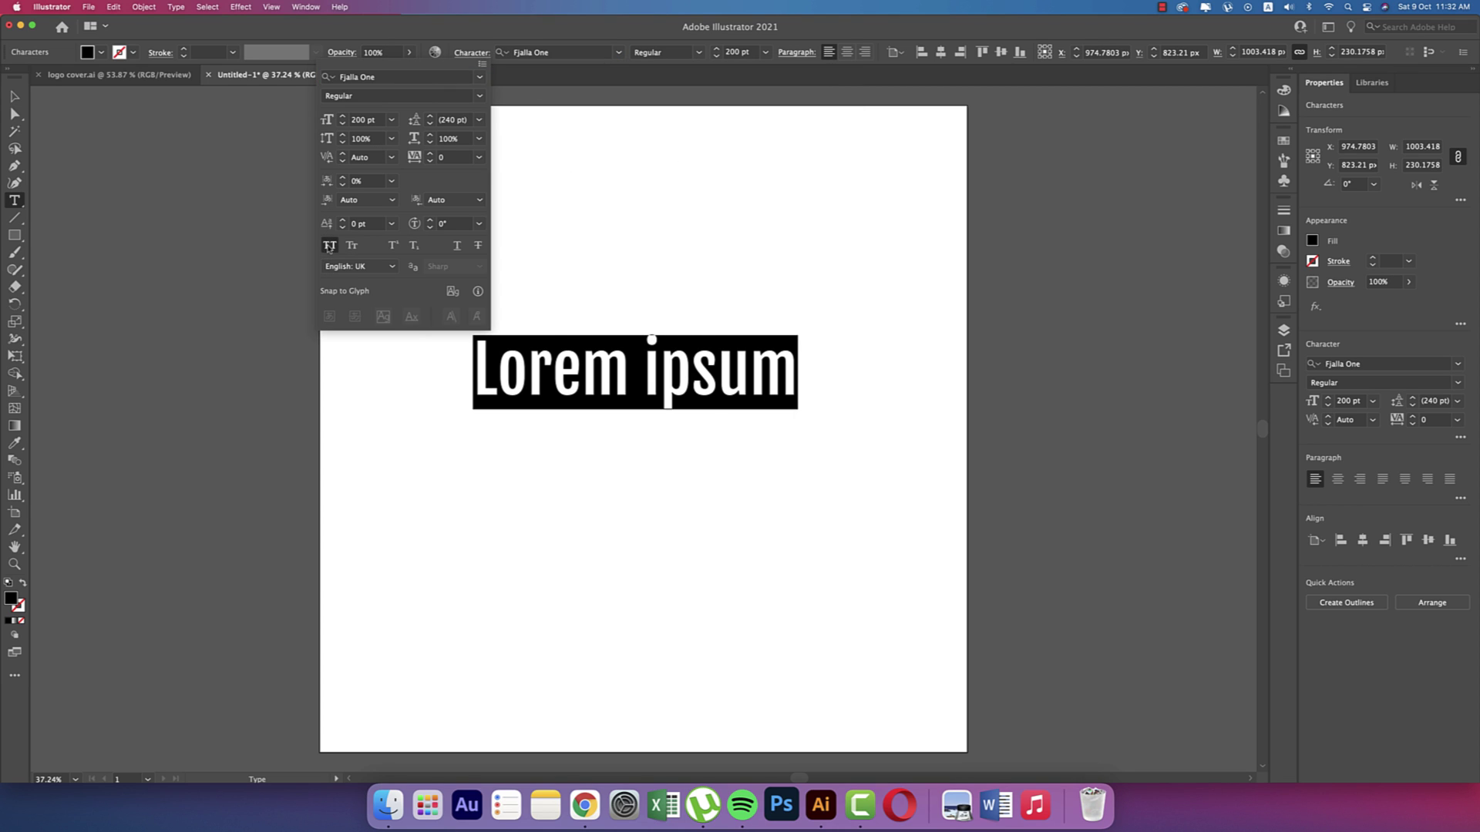
Centre the LOREM IPSUM text horizontally and vertically on the artboard
click(14, 97)
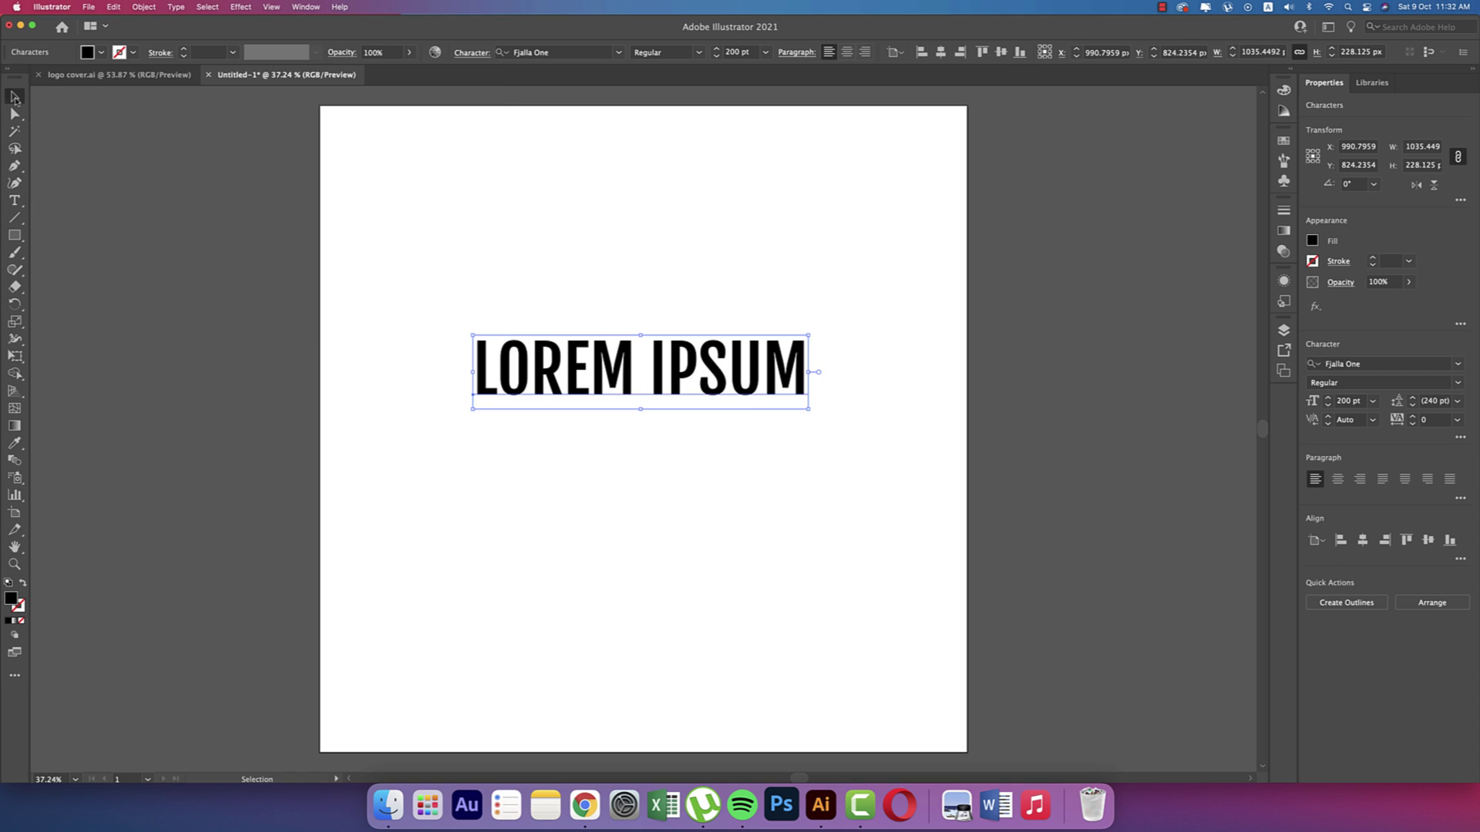
drag(572, 378, 572, 424)
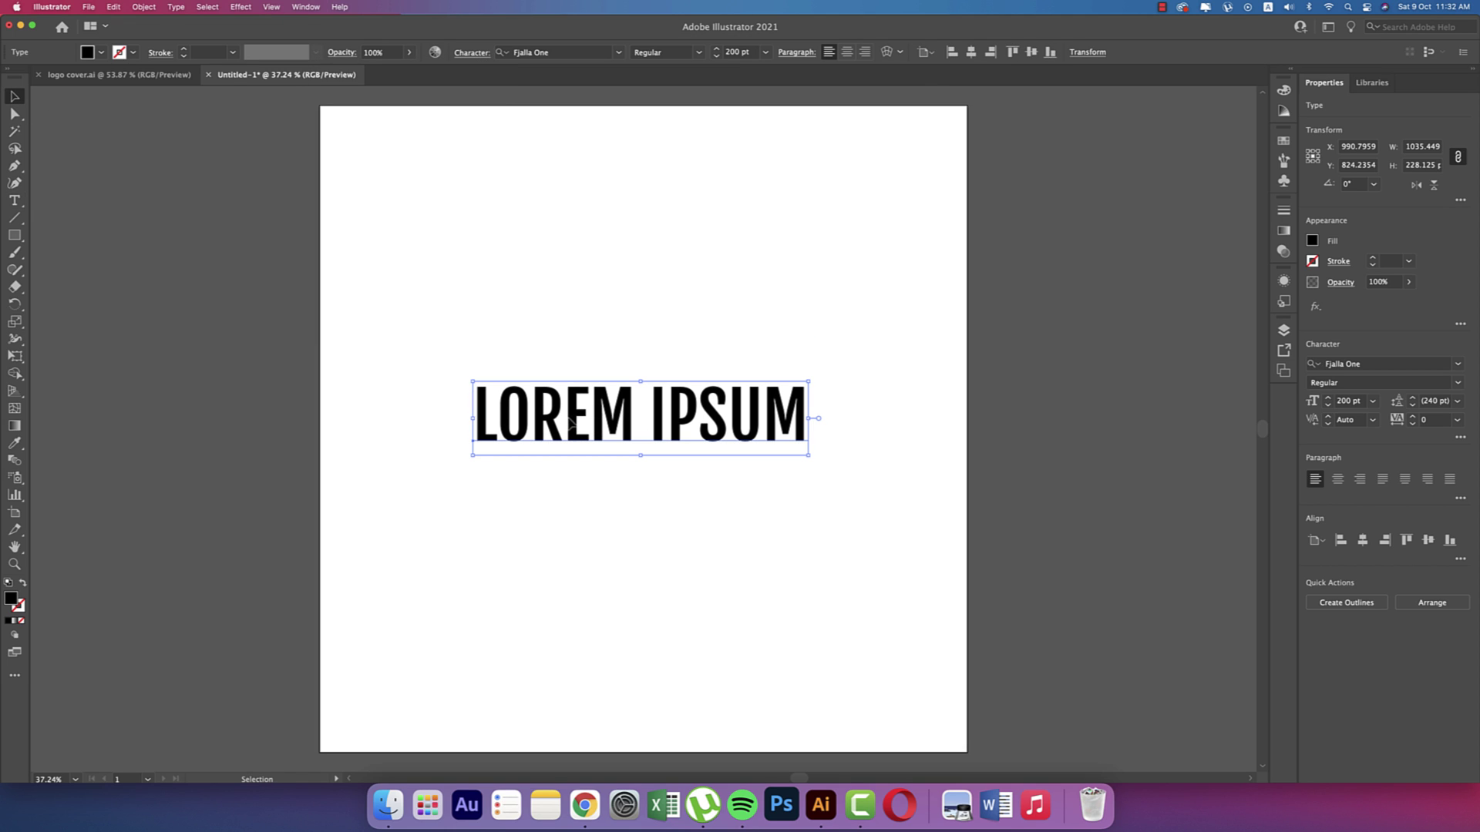
click(970, 51)
click(1032, 52)
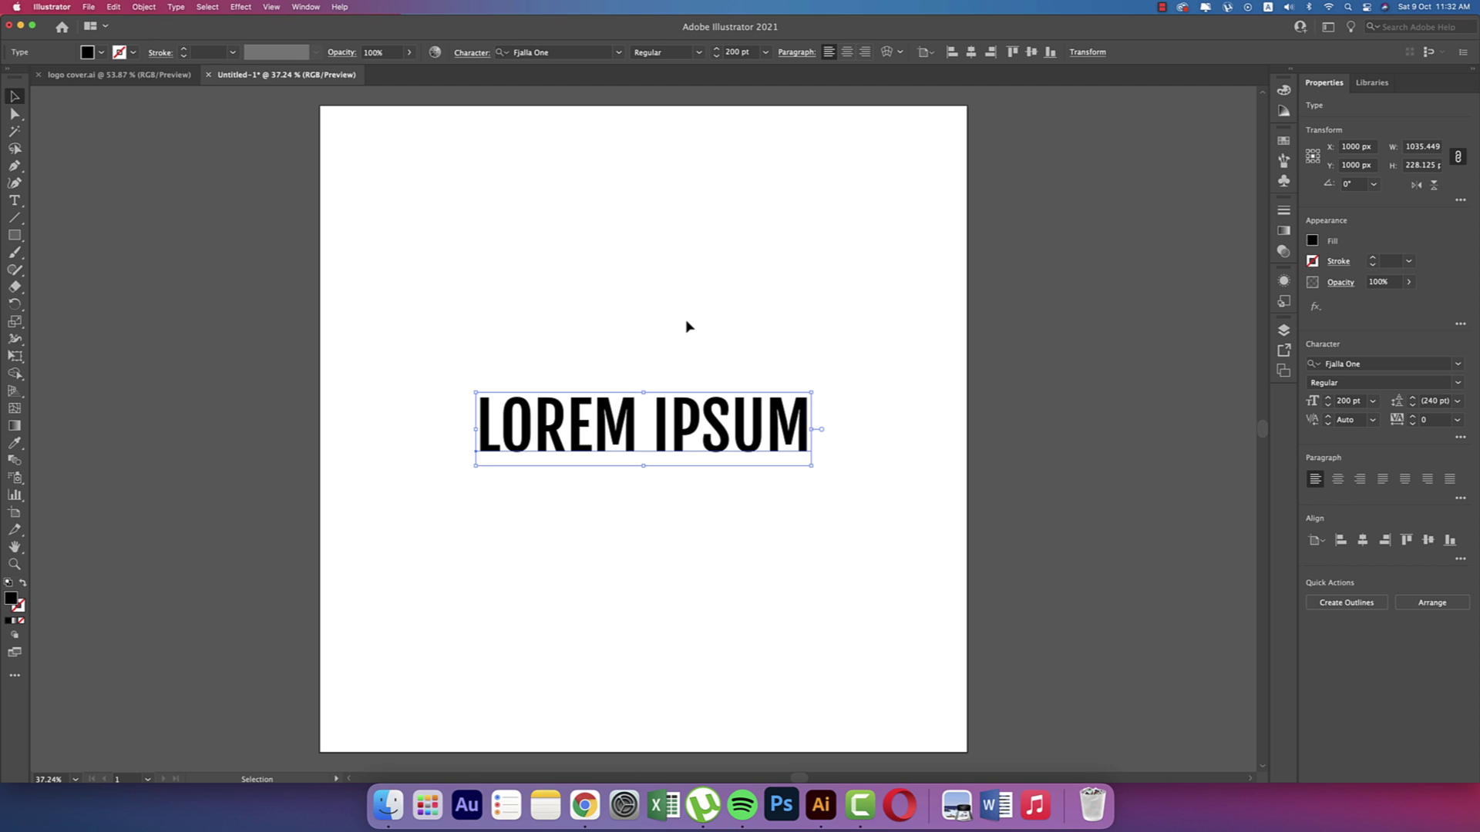
click(807, 355)
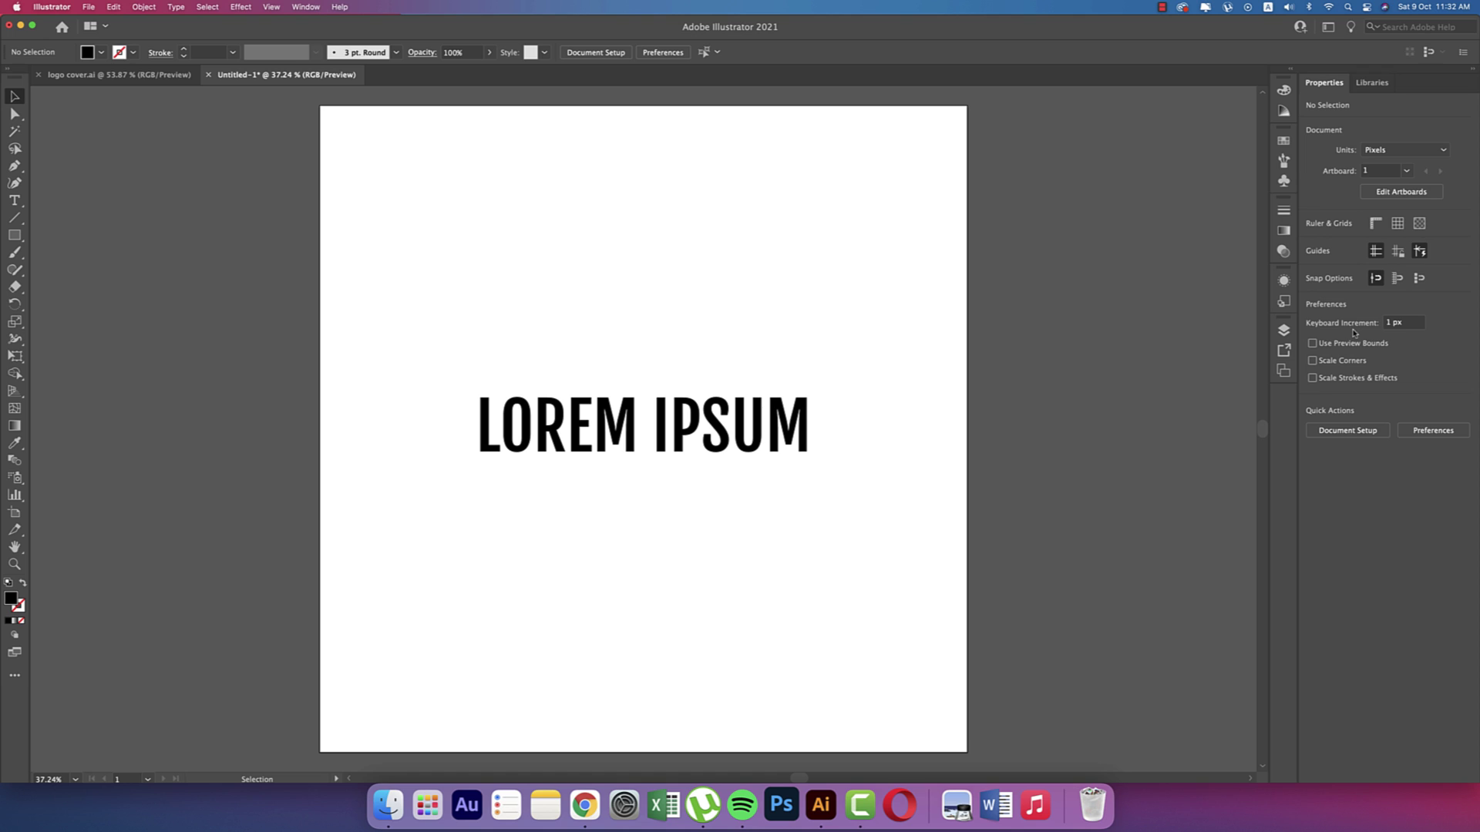
Choose Reset Essentials Classic from the workspace switcher, then look through the View menu
click(1328, 27)
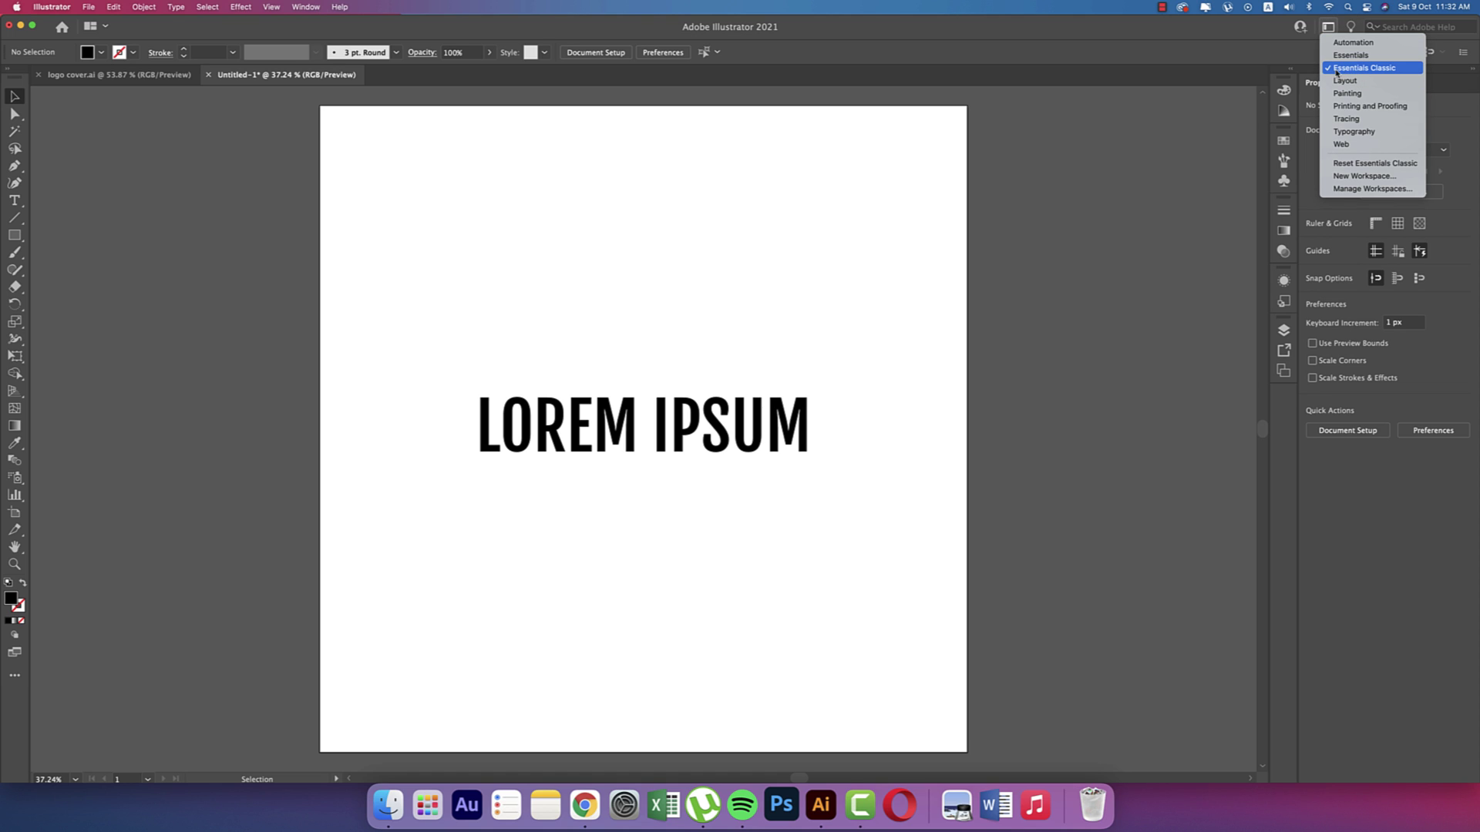
click(1210, 202)
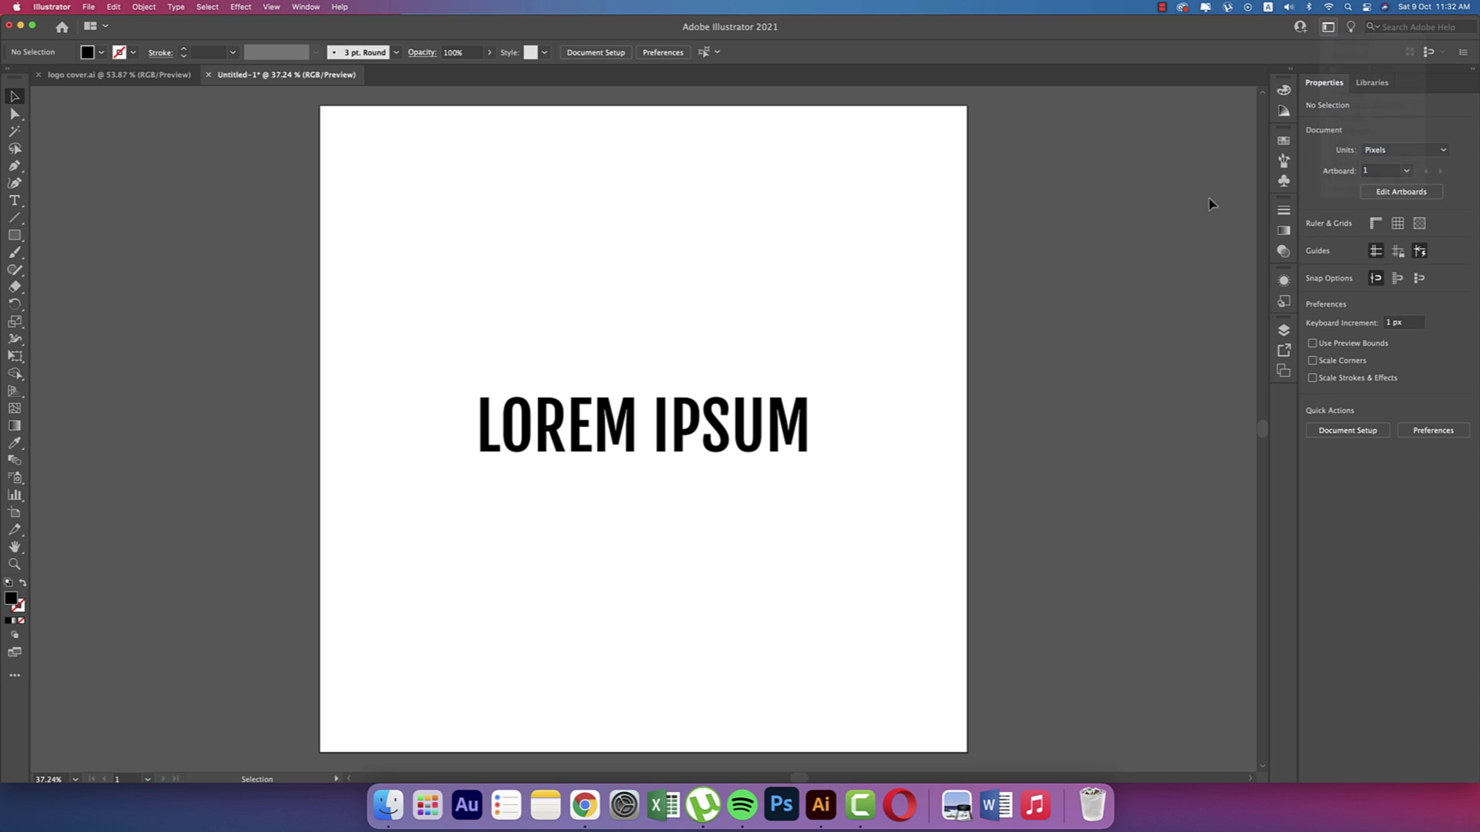
click(1328, 27)
click(1133, 220)
click(1329, 27)
click(1351, 165)
click(269, 8)
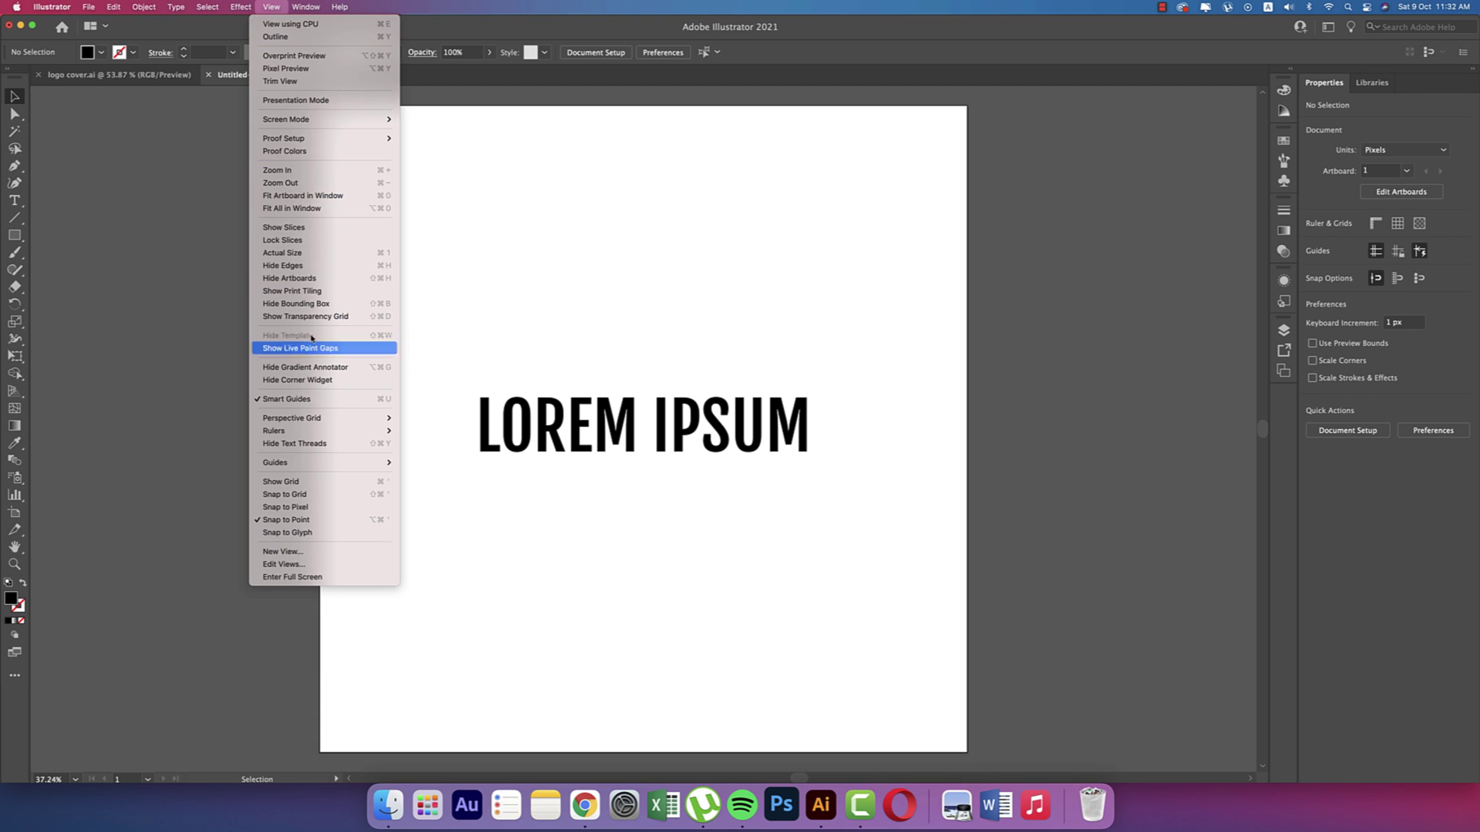
click(567, 468)
Start a Make with Warp envelope on LOREM IPSUM using the Arc Lower style
click(558, 432)
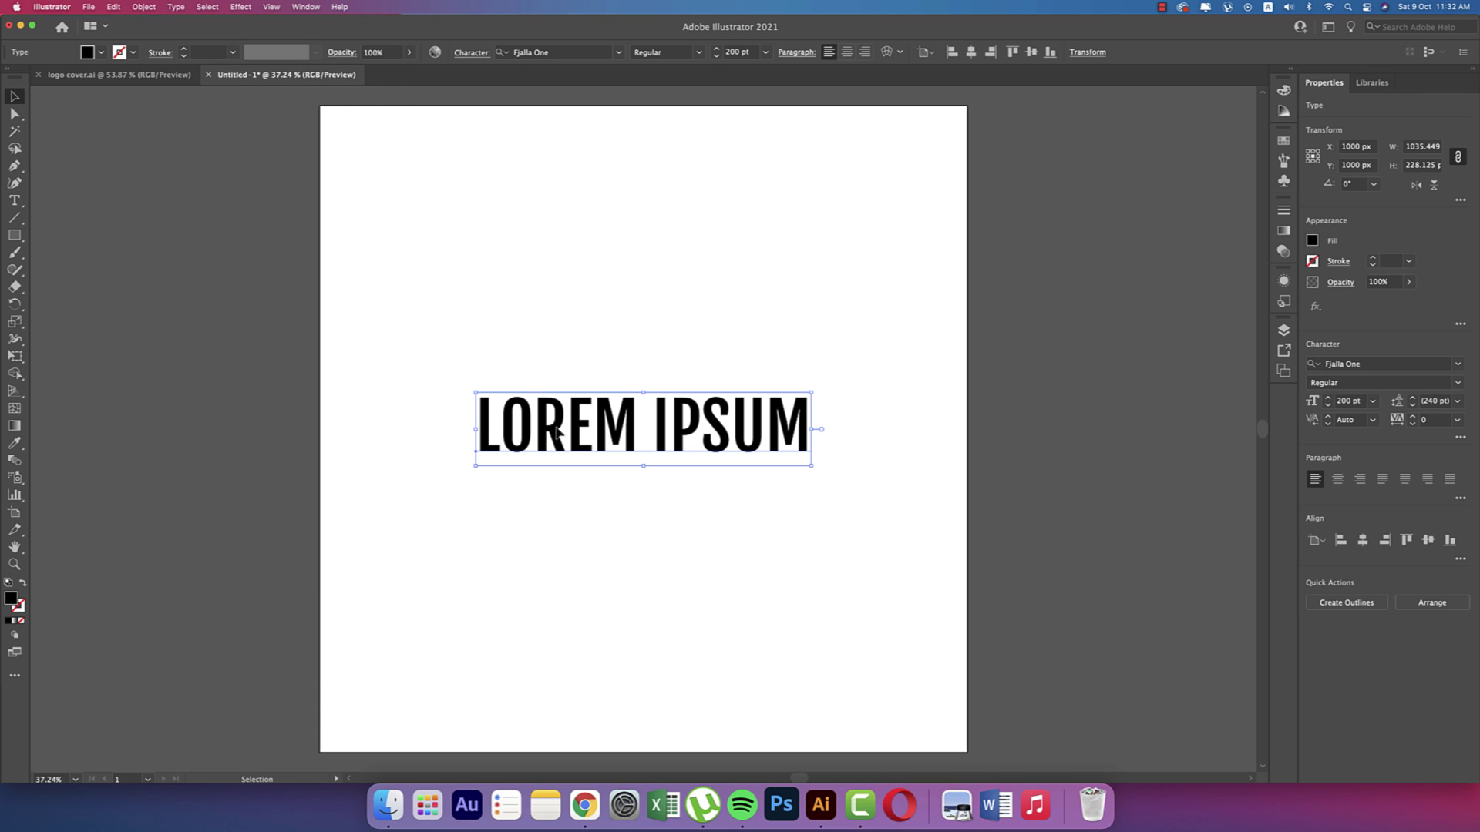
click(145, 7)
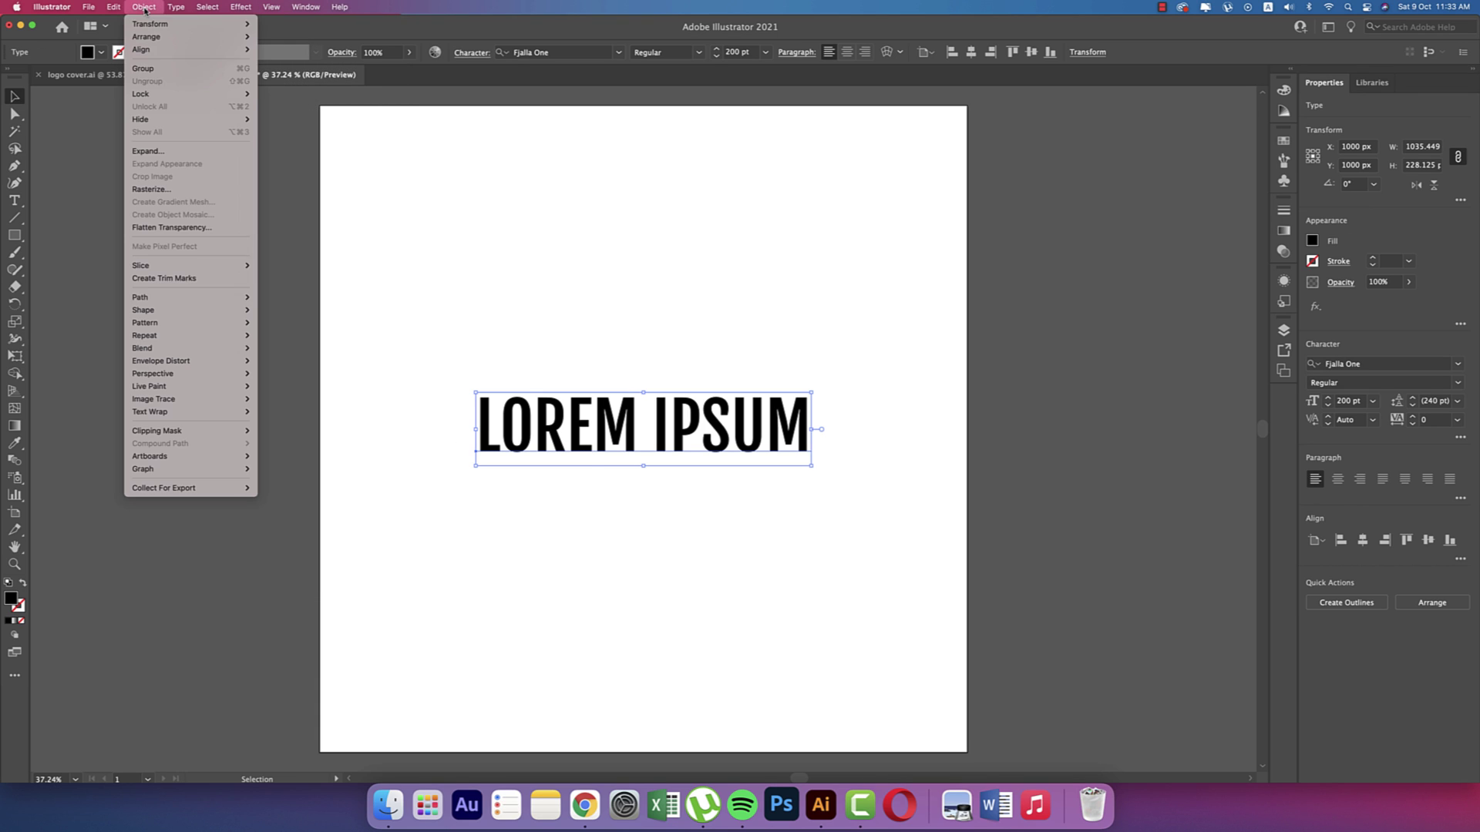
mouse_move(229, 431)
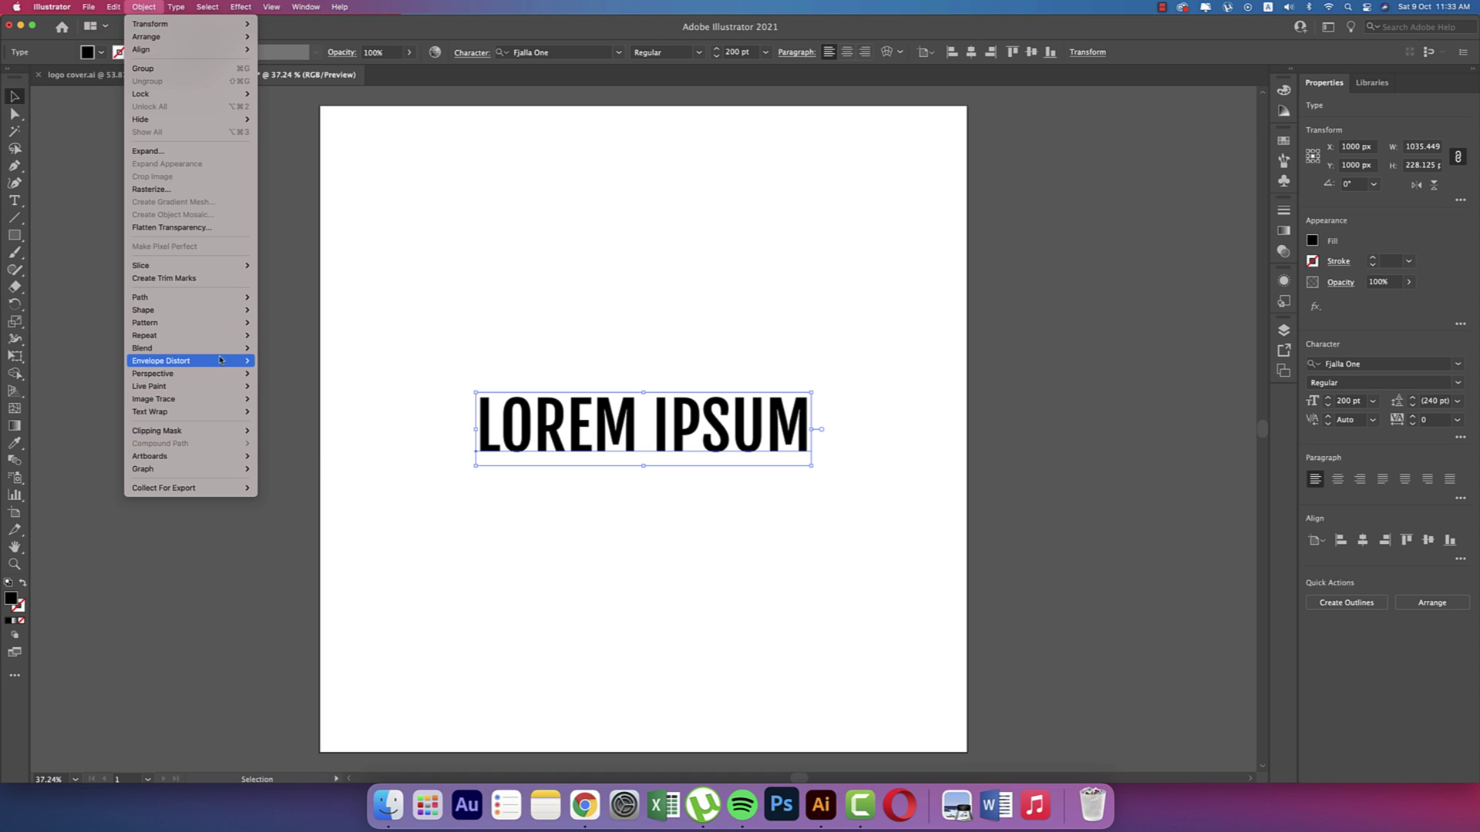
mouse_move(231, 361)
click(293, 360)
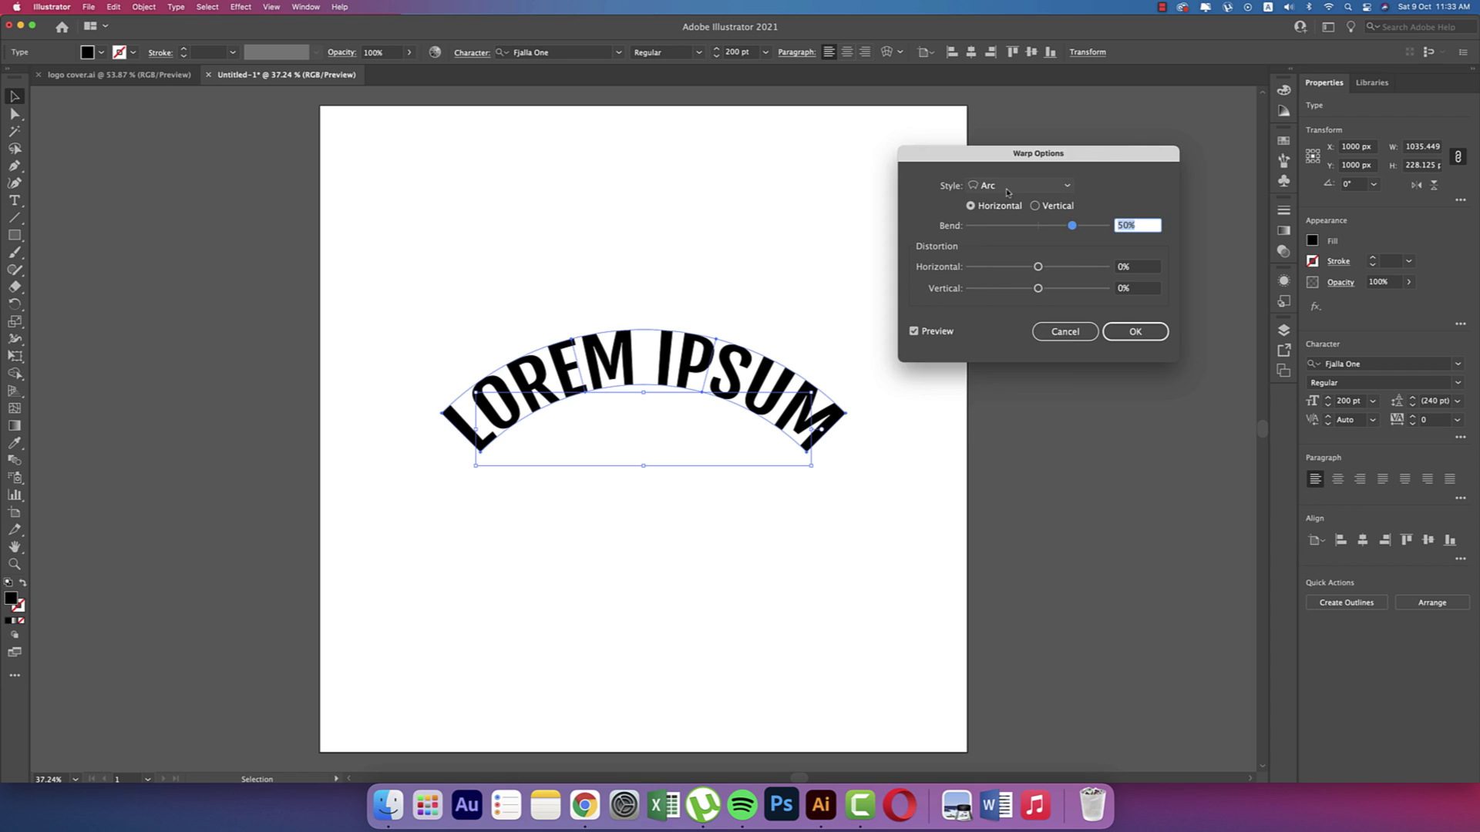
click(1006, 192)
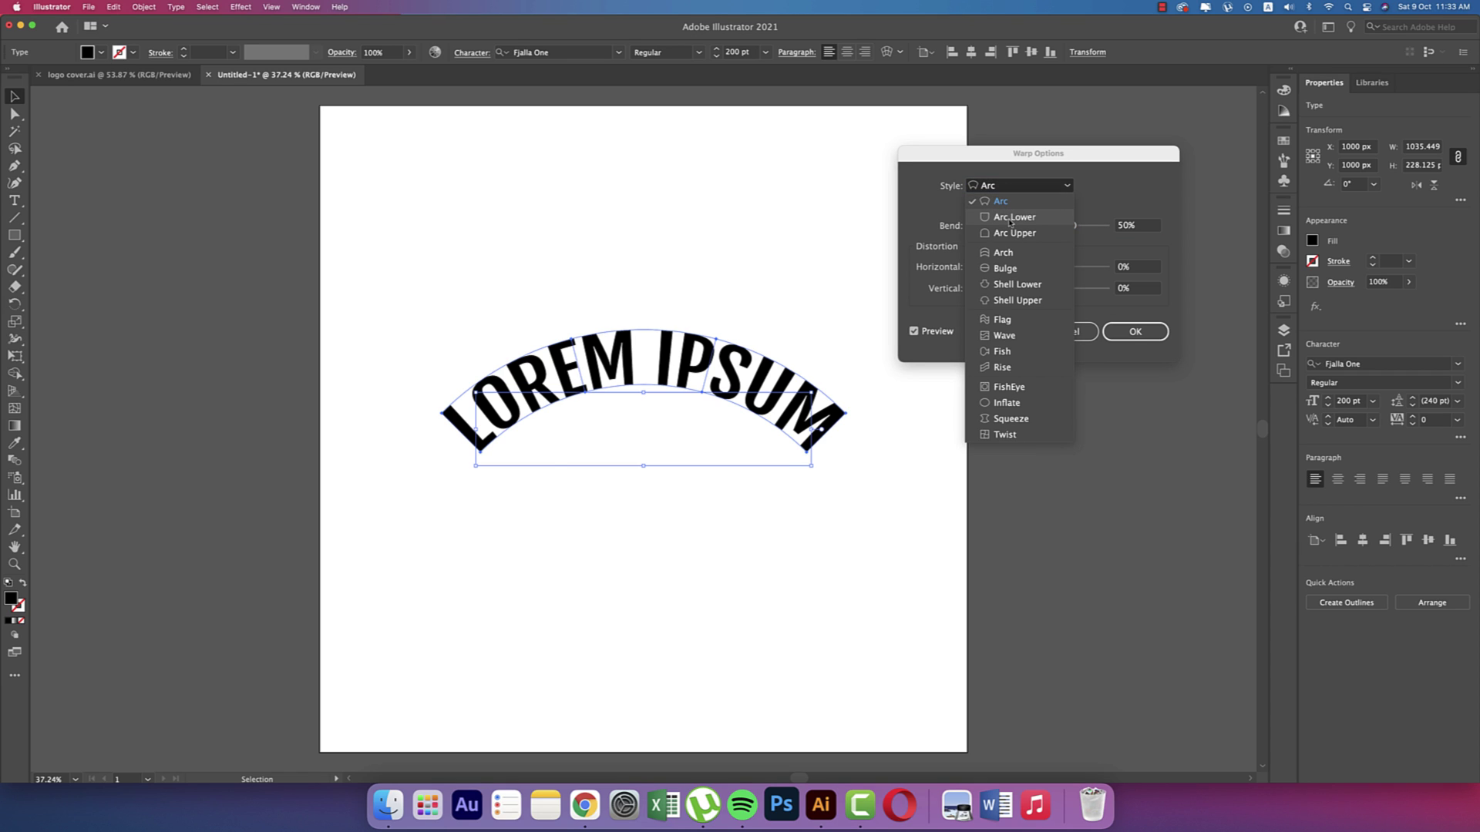
click(1020, 220)
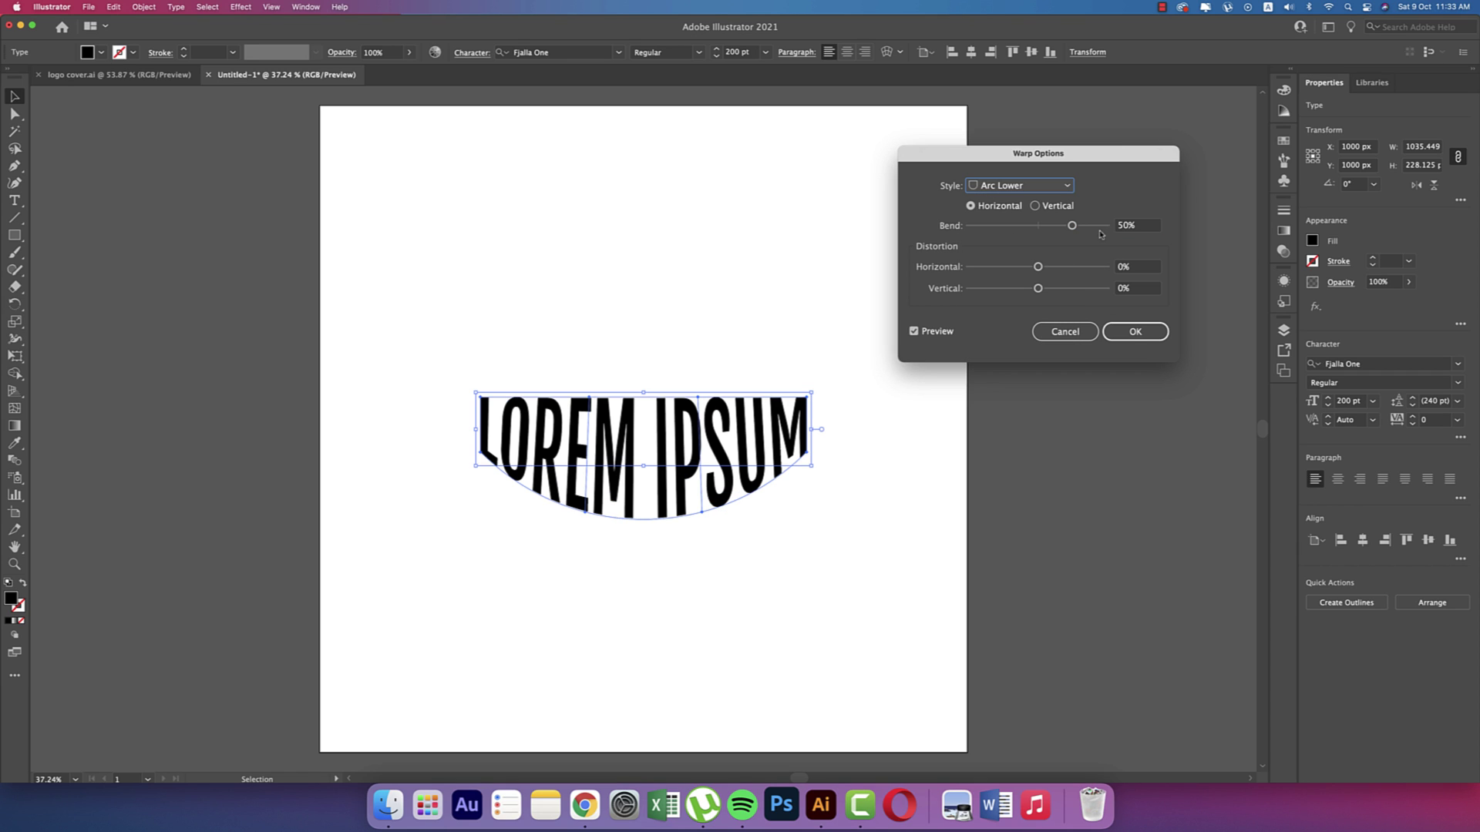
Set the warp bend to 15% and apply it
click(1075, 225)
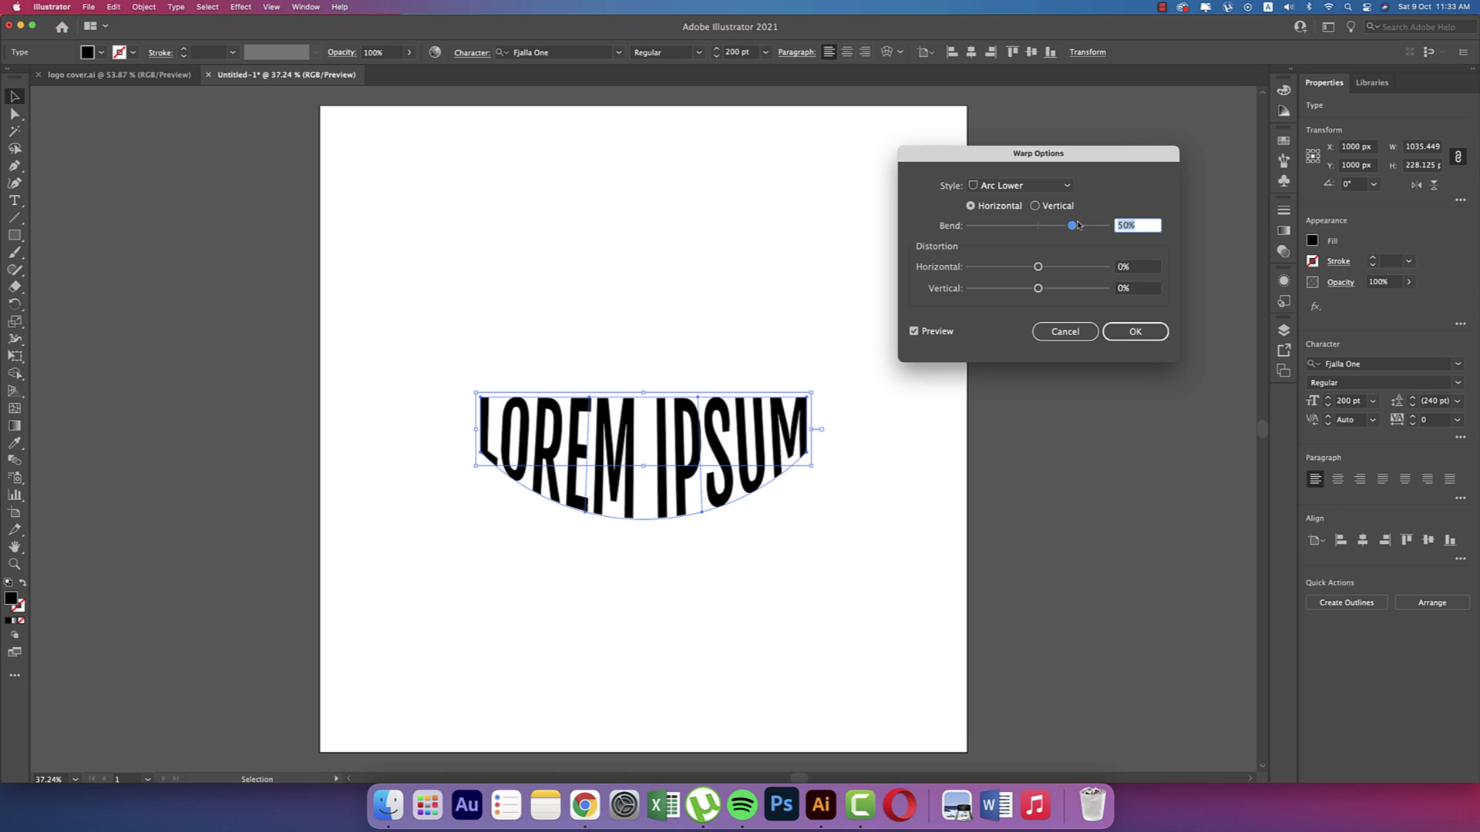
text(10)
click(914, 333)
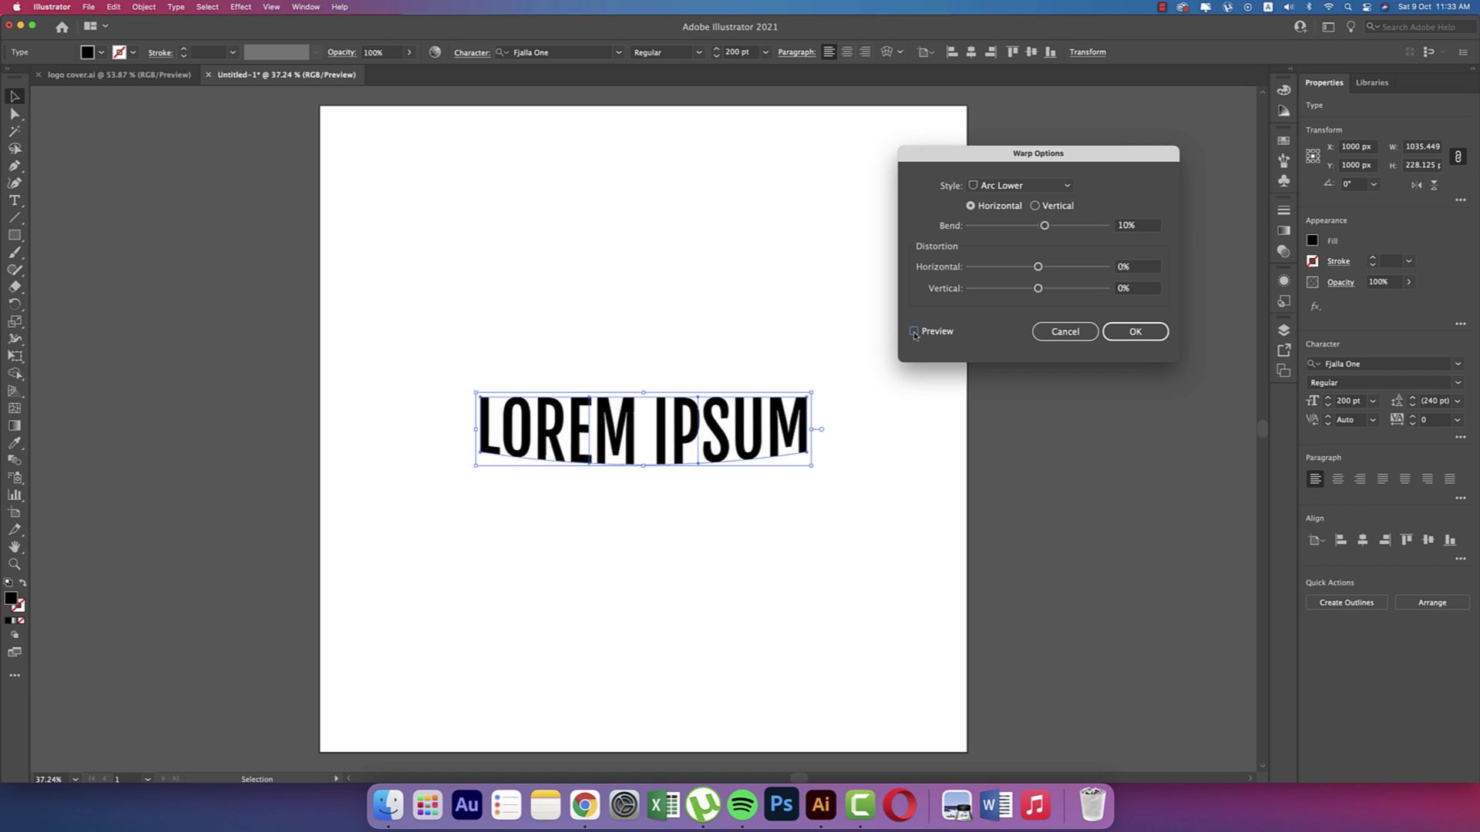
click(1117, 227)
text(15)
click(915, 331)
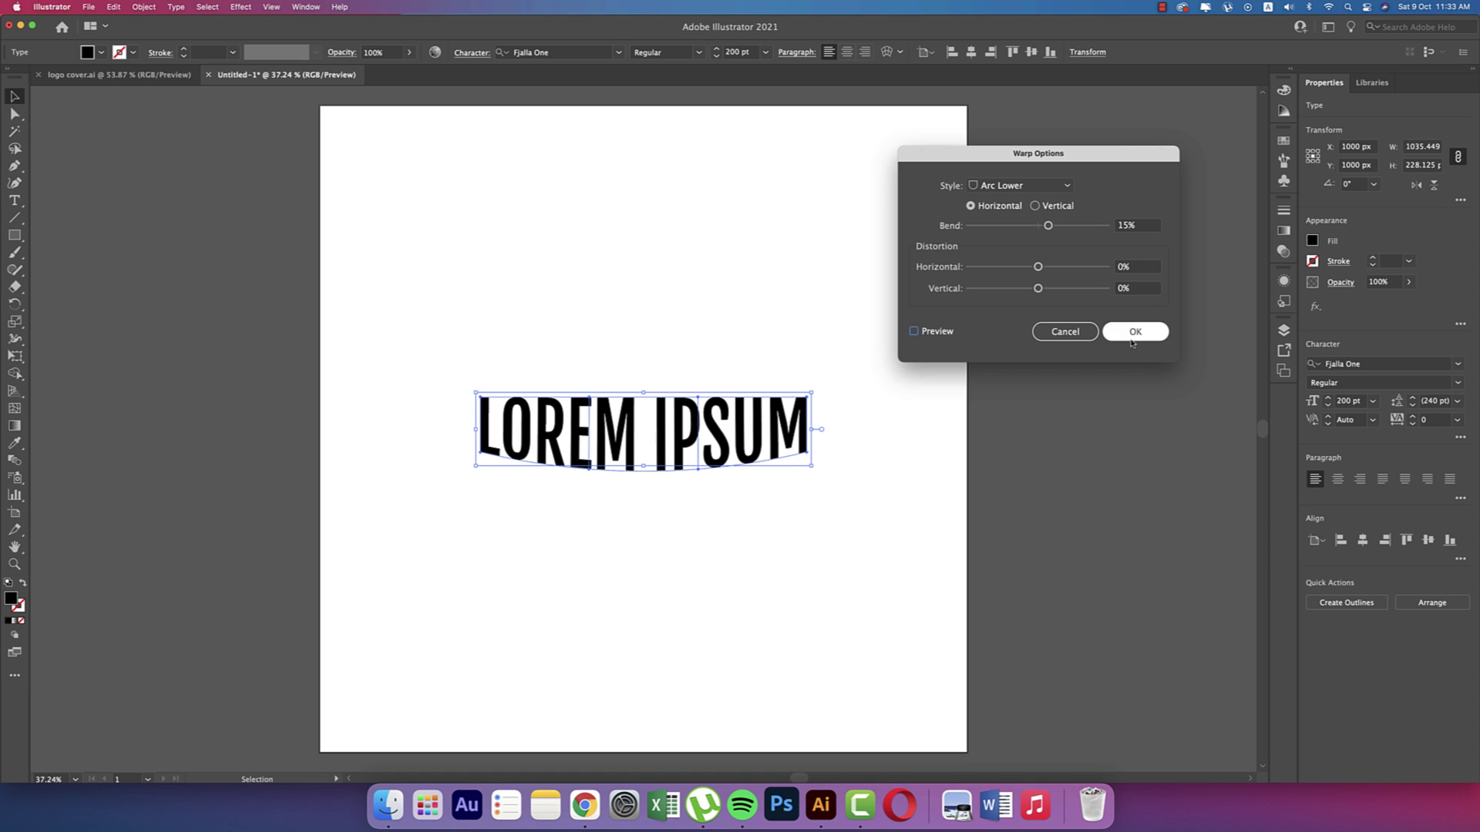
click(1133, 333)
click(1064, 338)
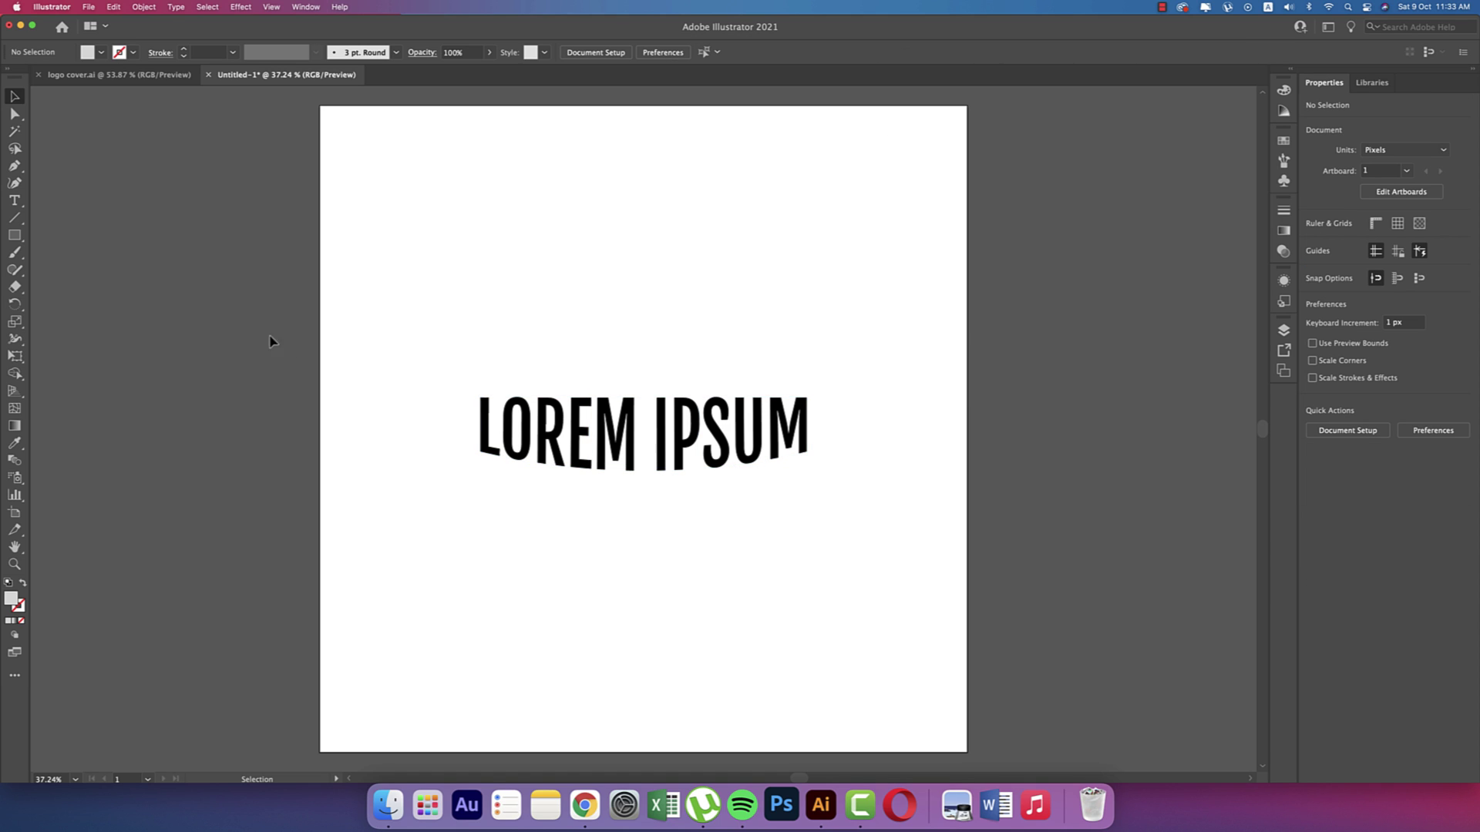
Draw a 1078 × 275 px rectangle over the text and fill it navy #070772
key(m)
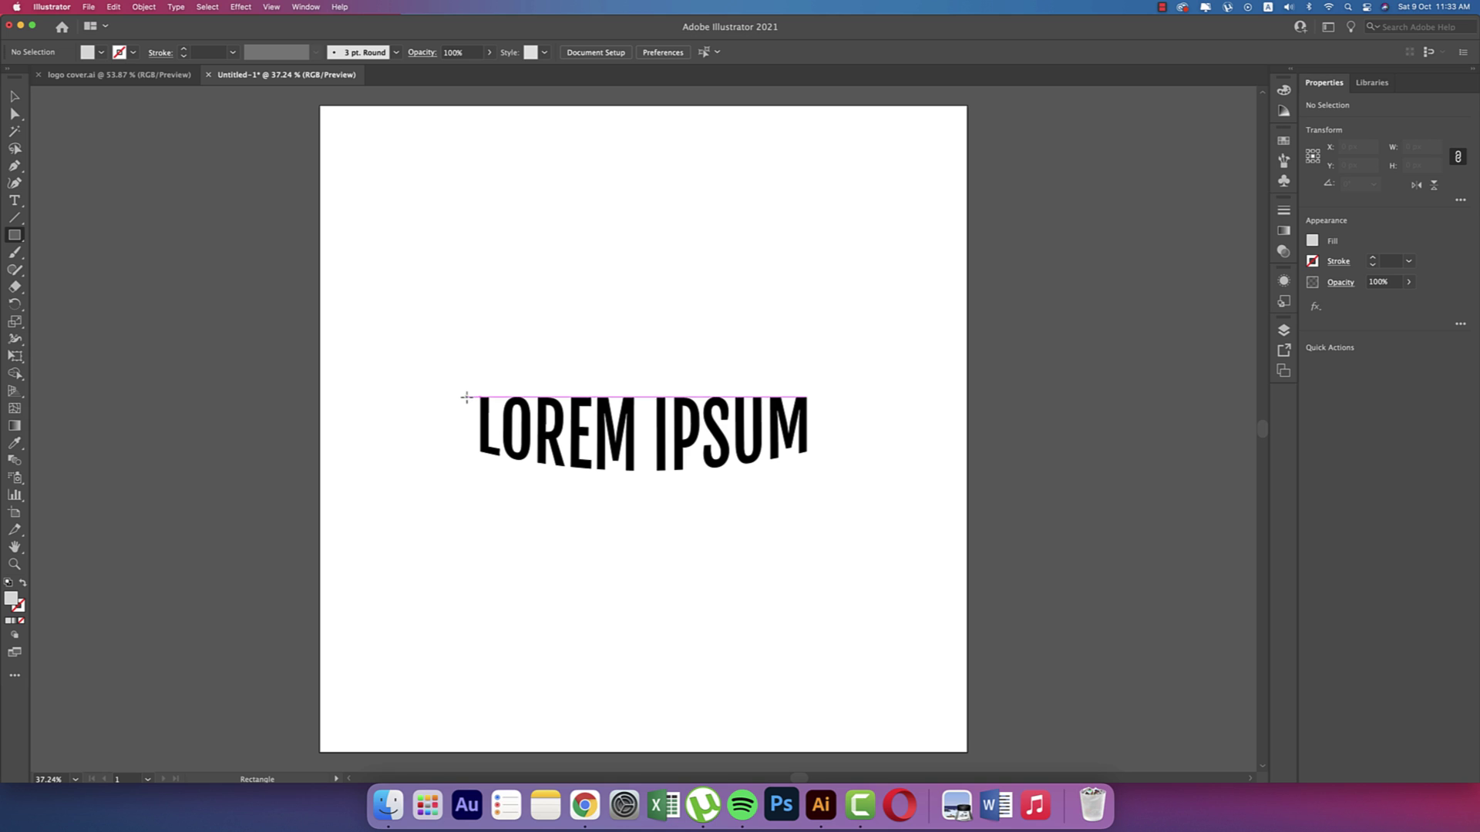
drag(466, 397, 817, 486)
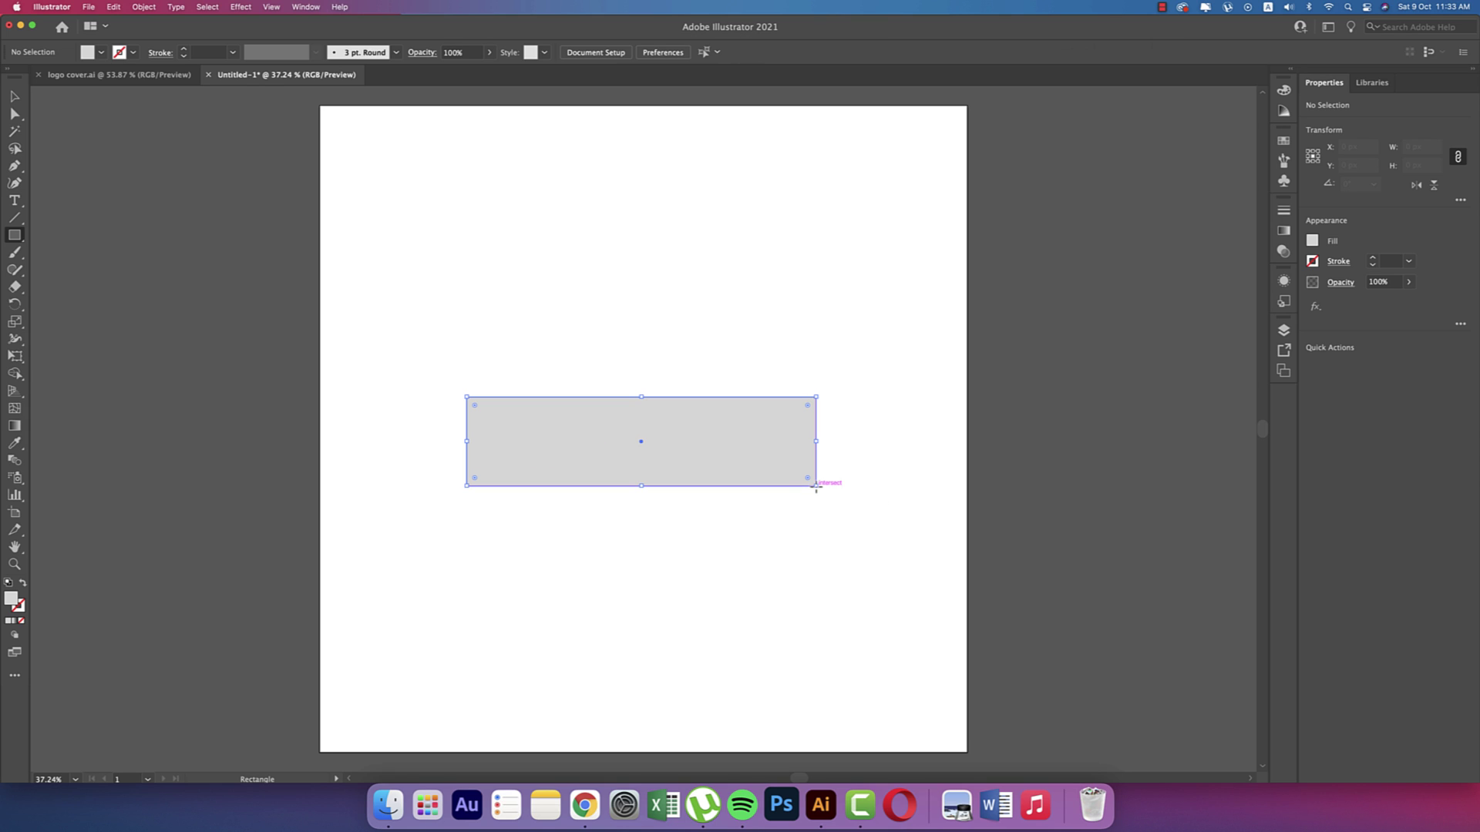
click(101, 53)
click(91, 78)
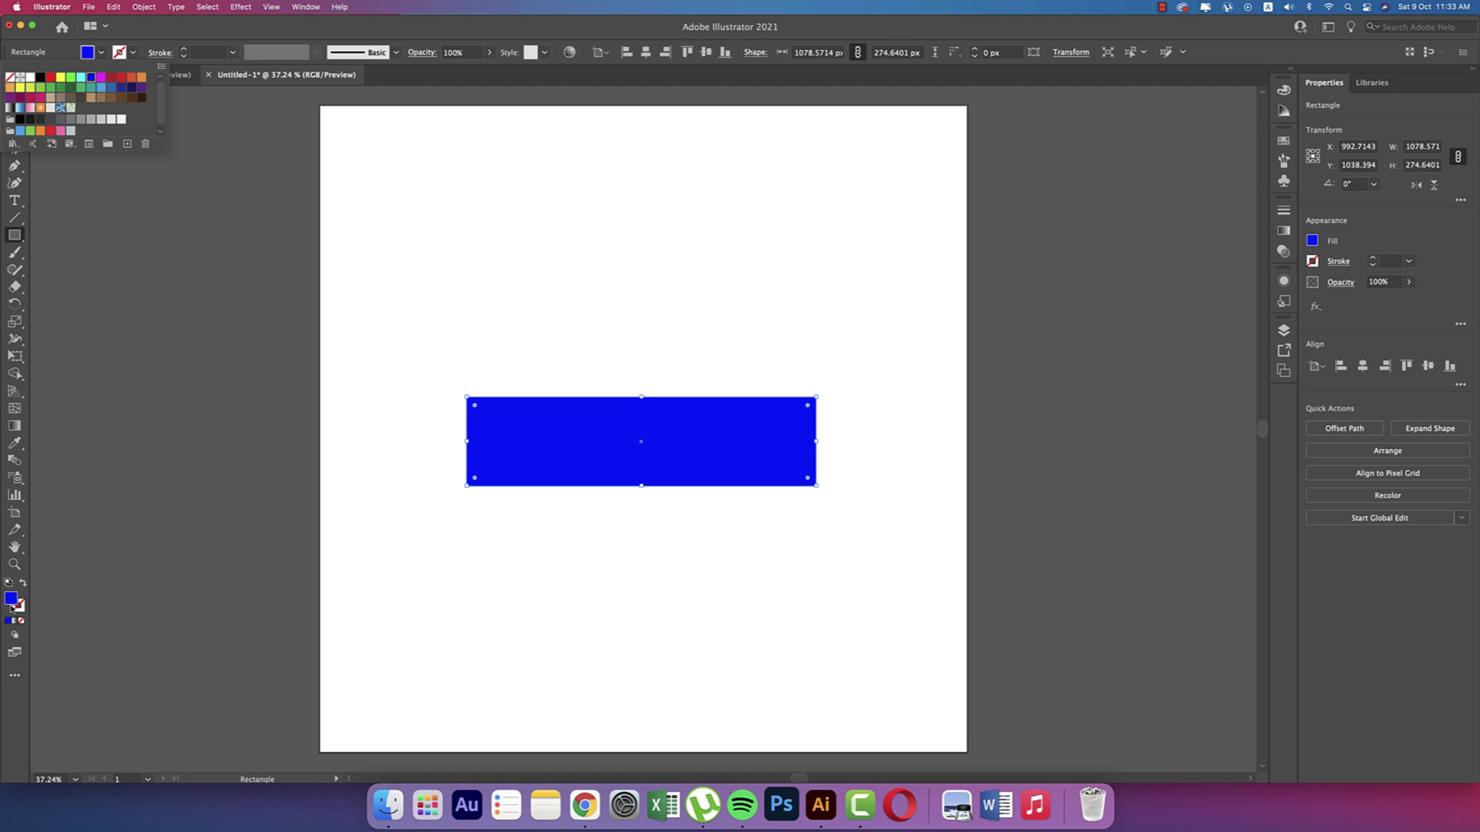
double_click(11, 600)
click(1095, 310)
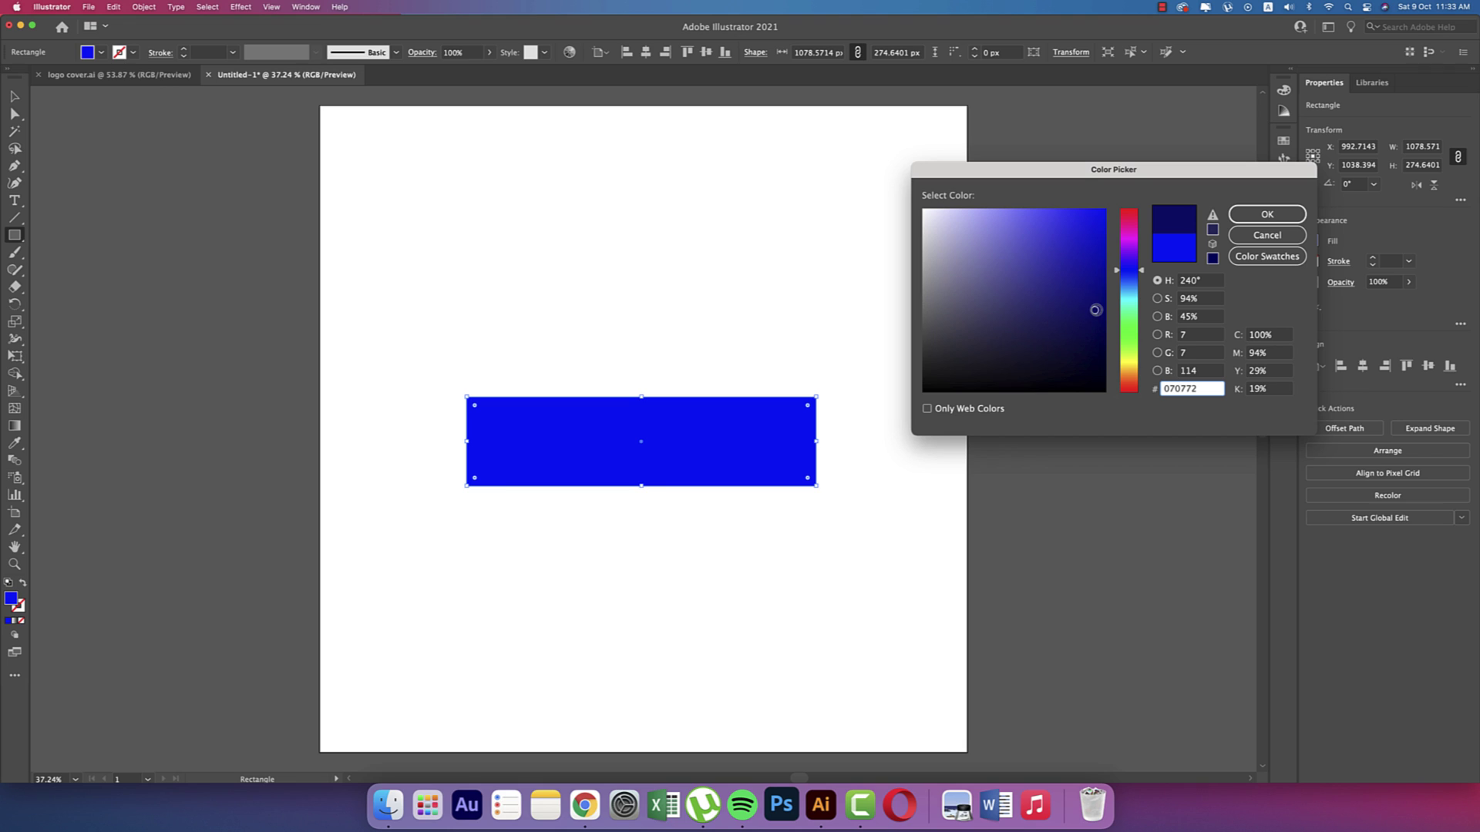
click(1267, 214)
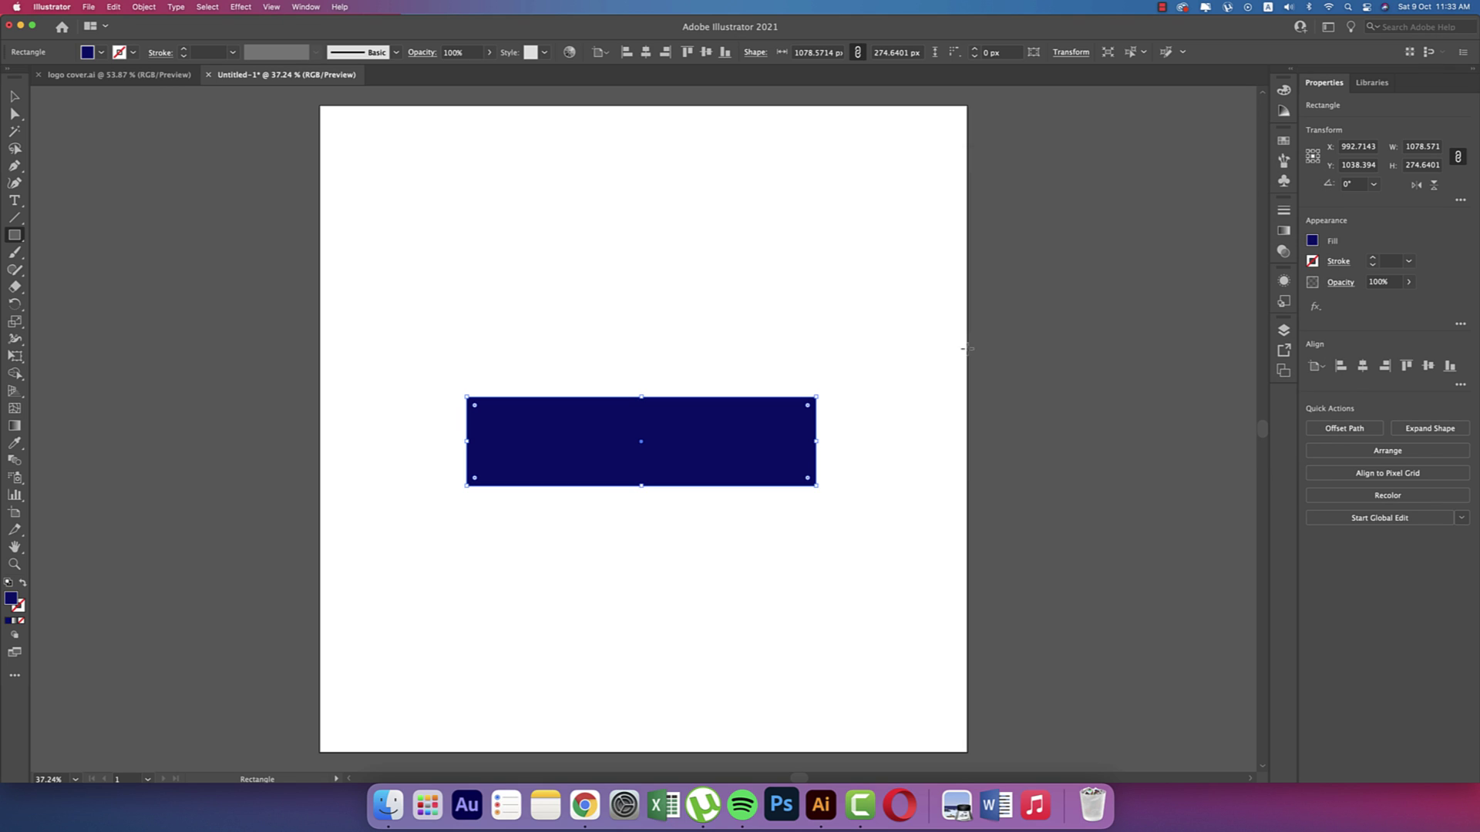
Apply a 15% Arc Lower warp to the navy rectangle
click(144, 7)
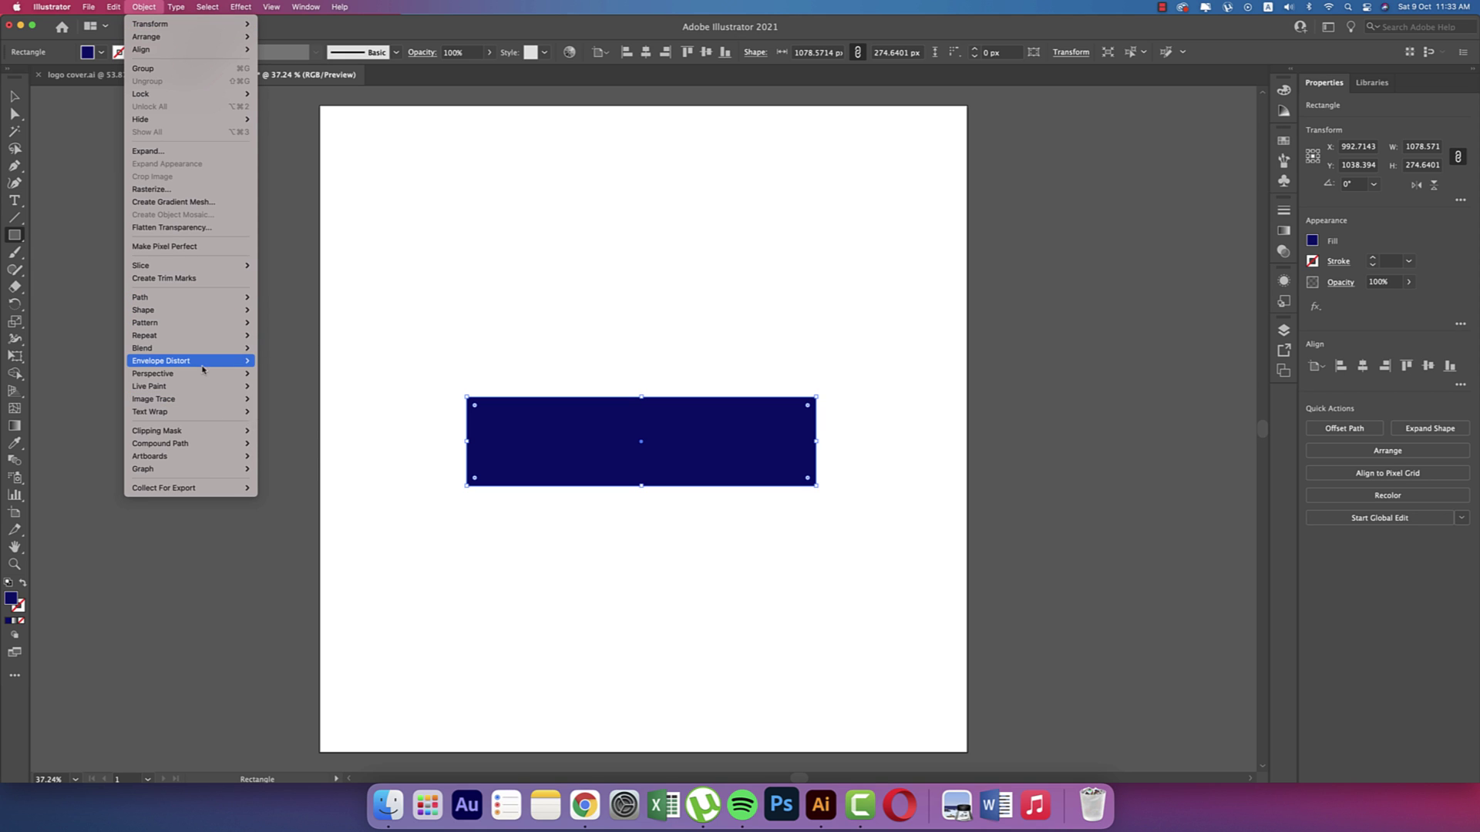
mouse_move(203, 365)
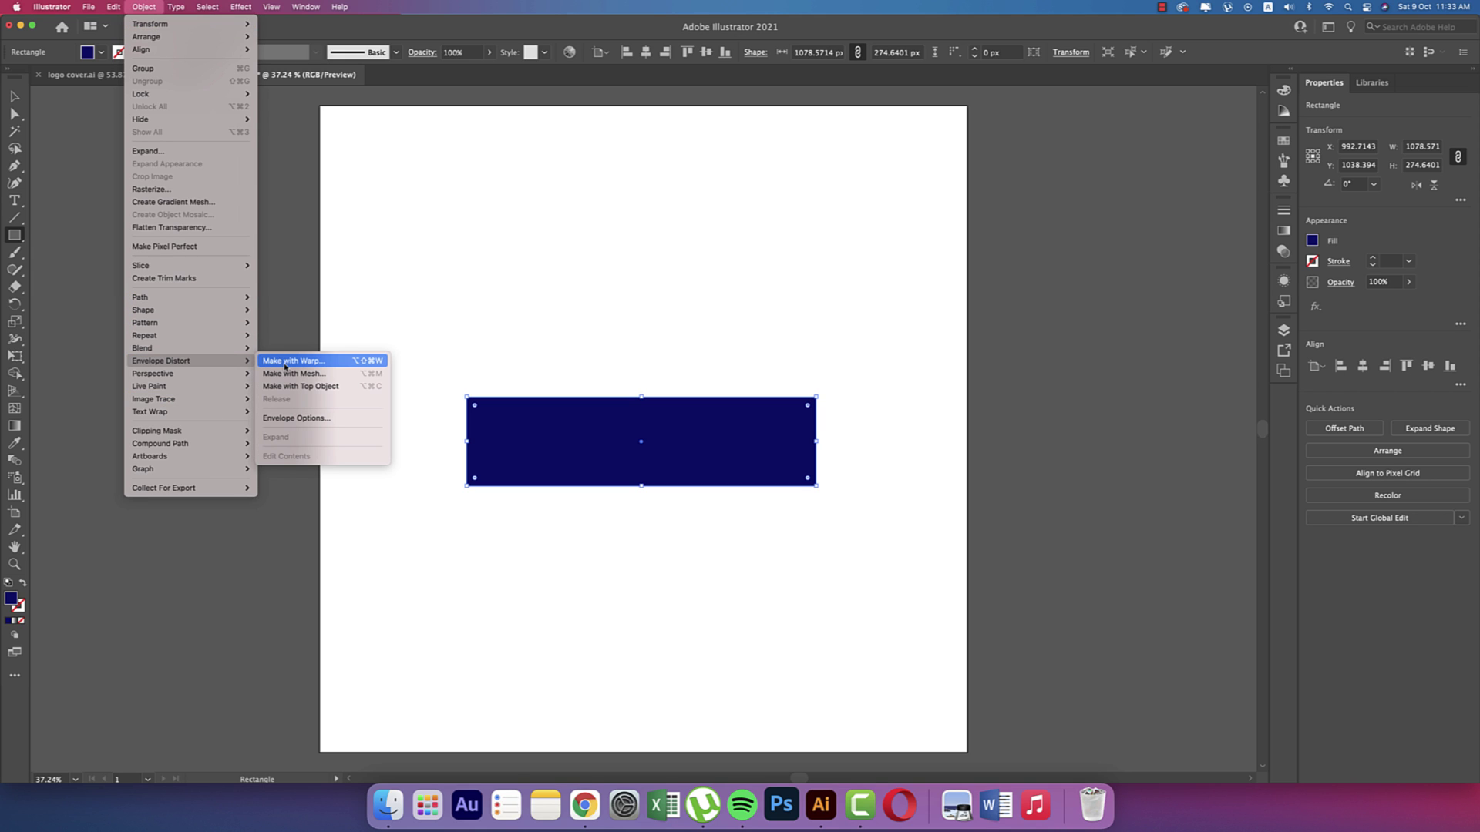
click(285, 363)
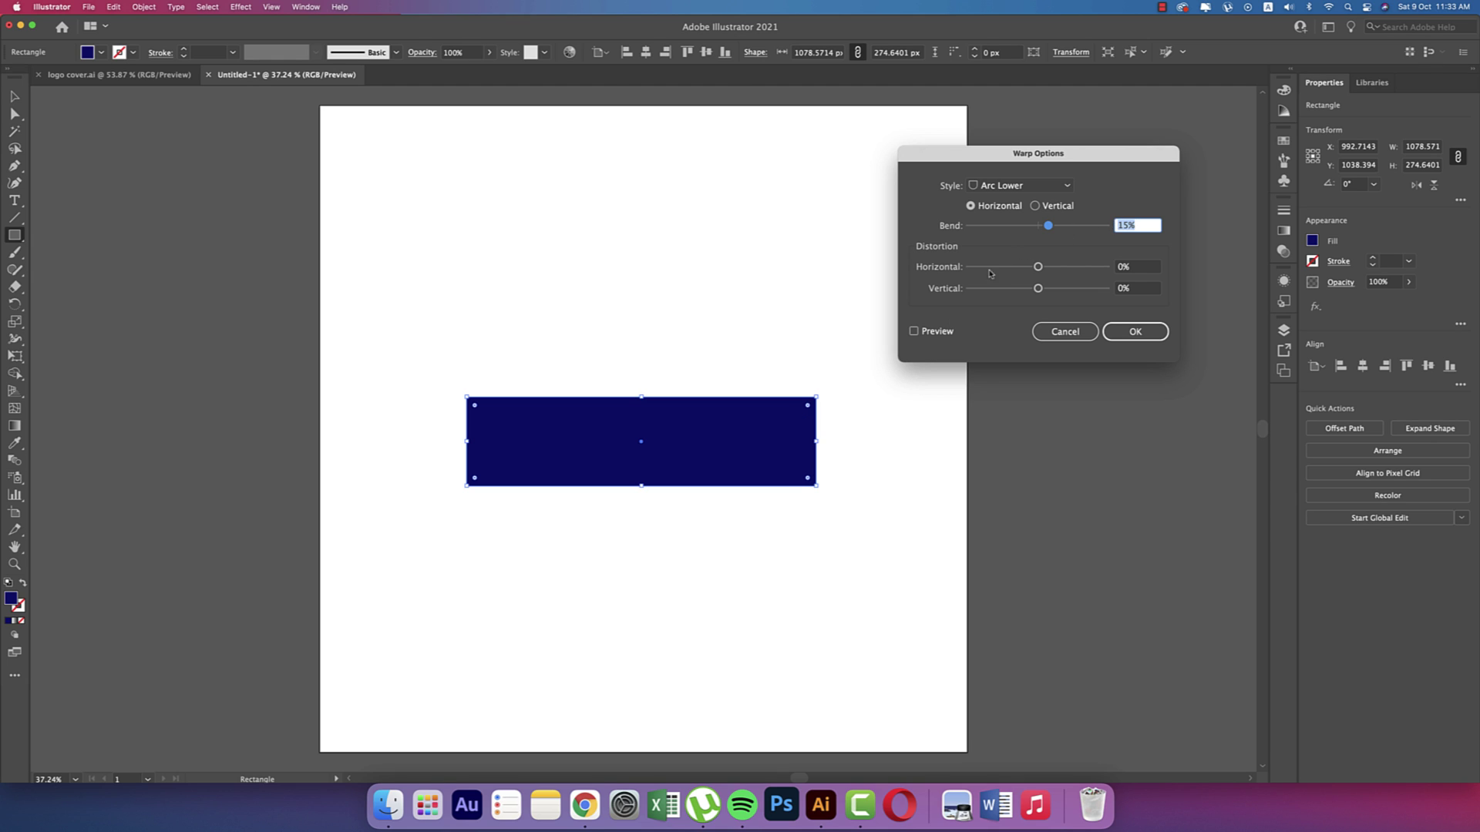
click(913, 332)
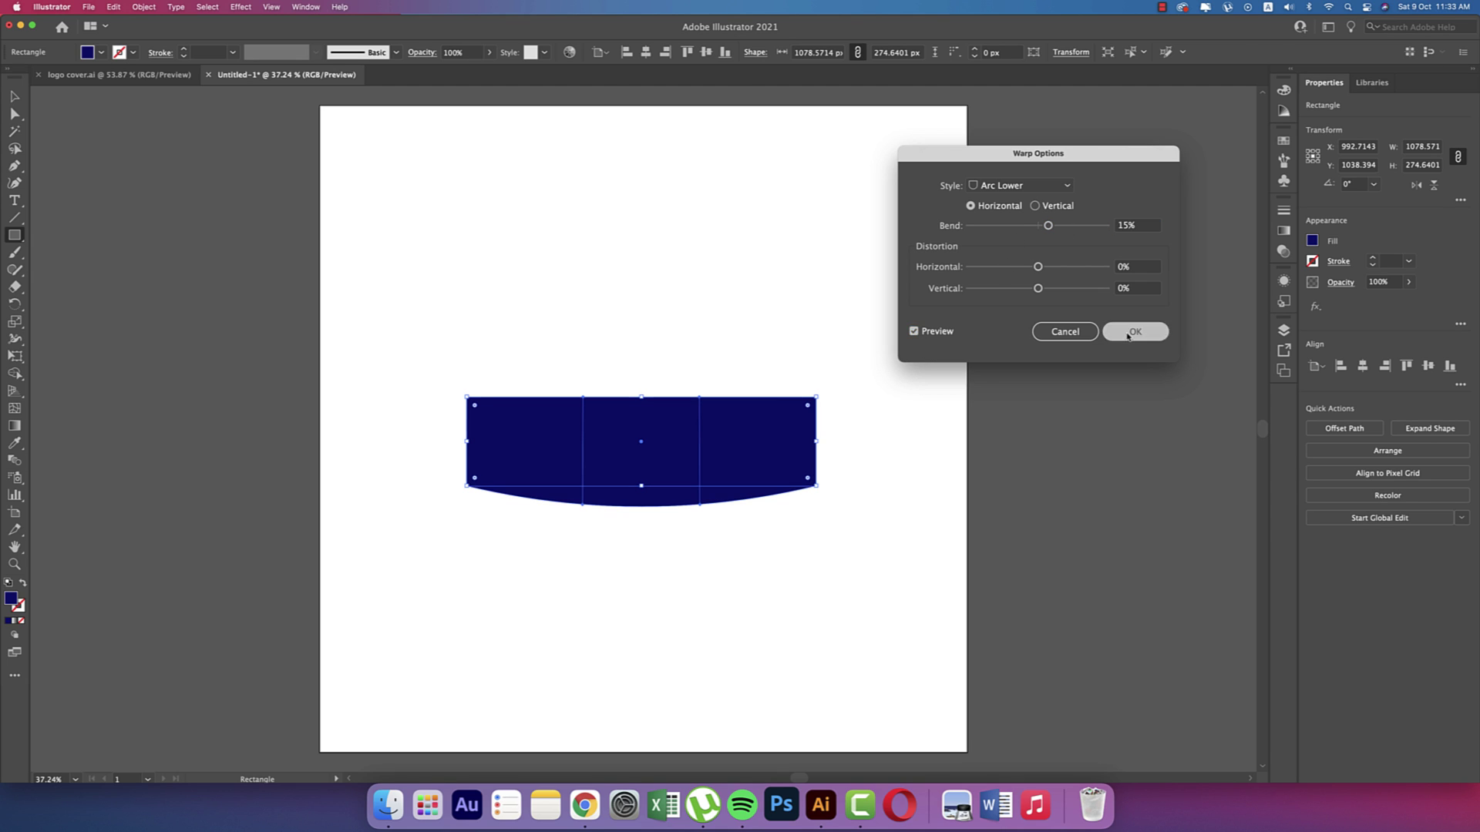
click(1135, 331)
Select the warped banner and shift it into line with the text
click(23, 101)
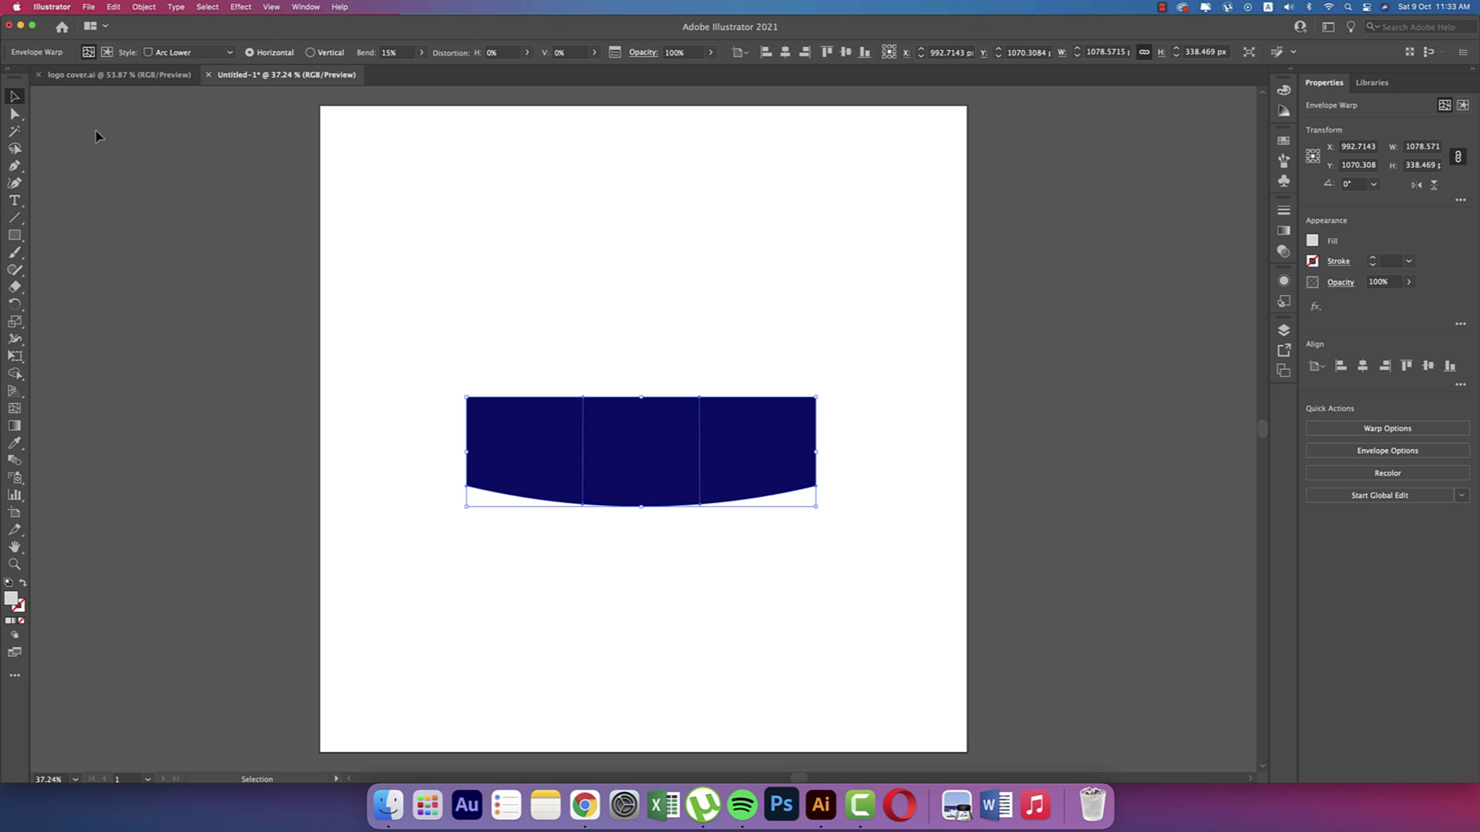
drag(399, 296, 927, 569)
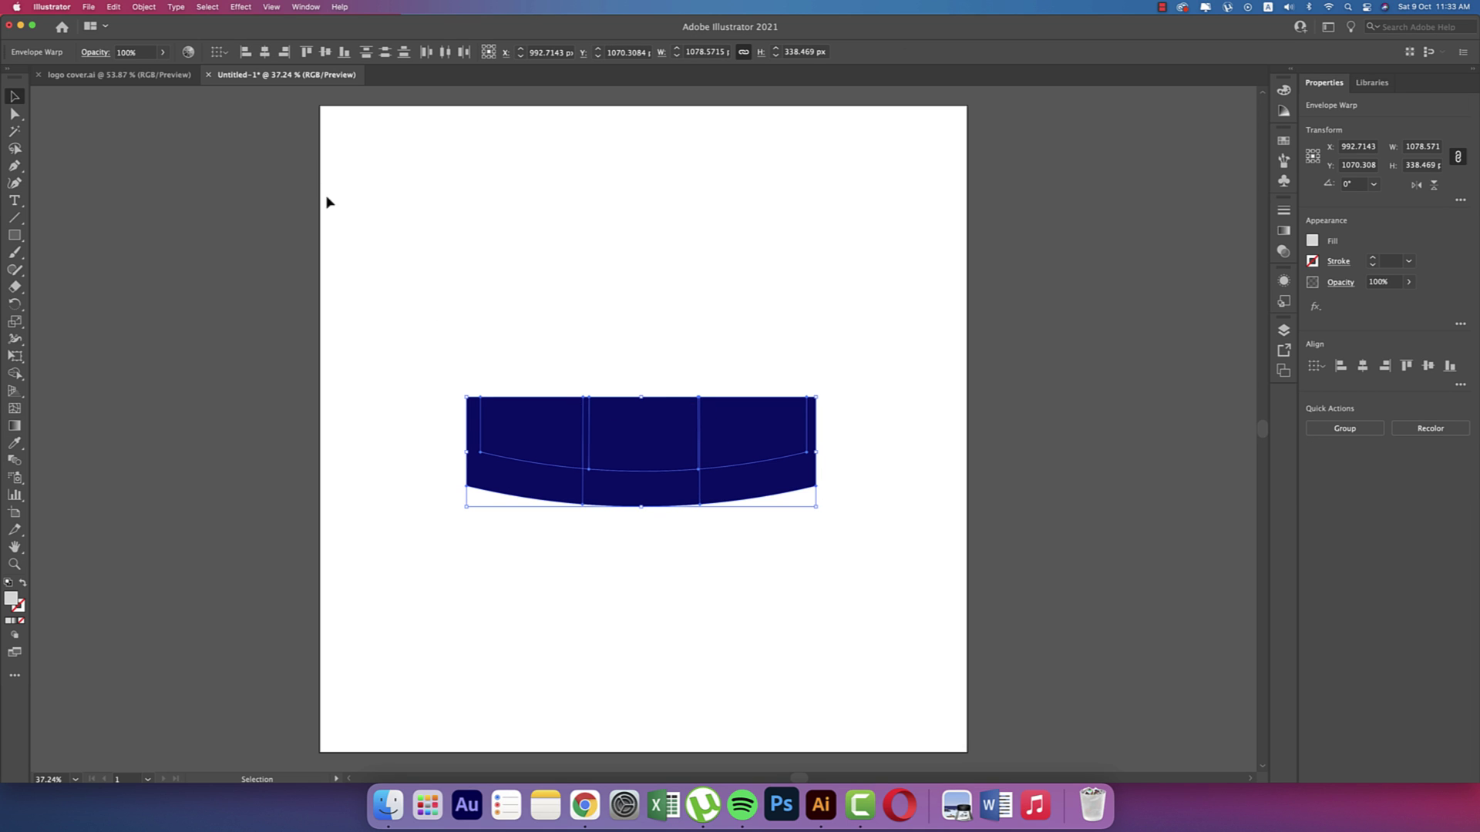
drag(720, 439, 759, 445)
Send the banner behind the text and fill the LOREM IPSUM letters white
key(super+bracketleft)
key(super+bracketleft)
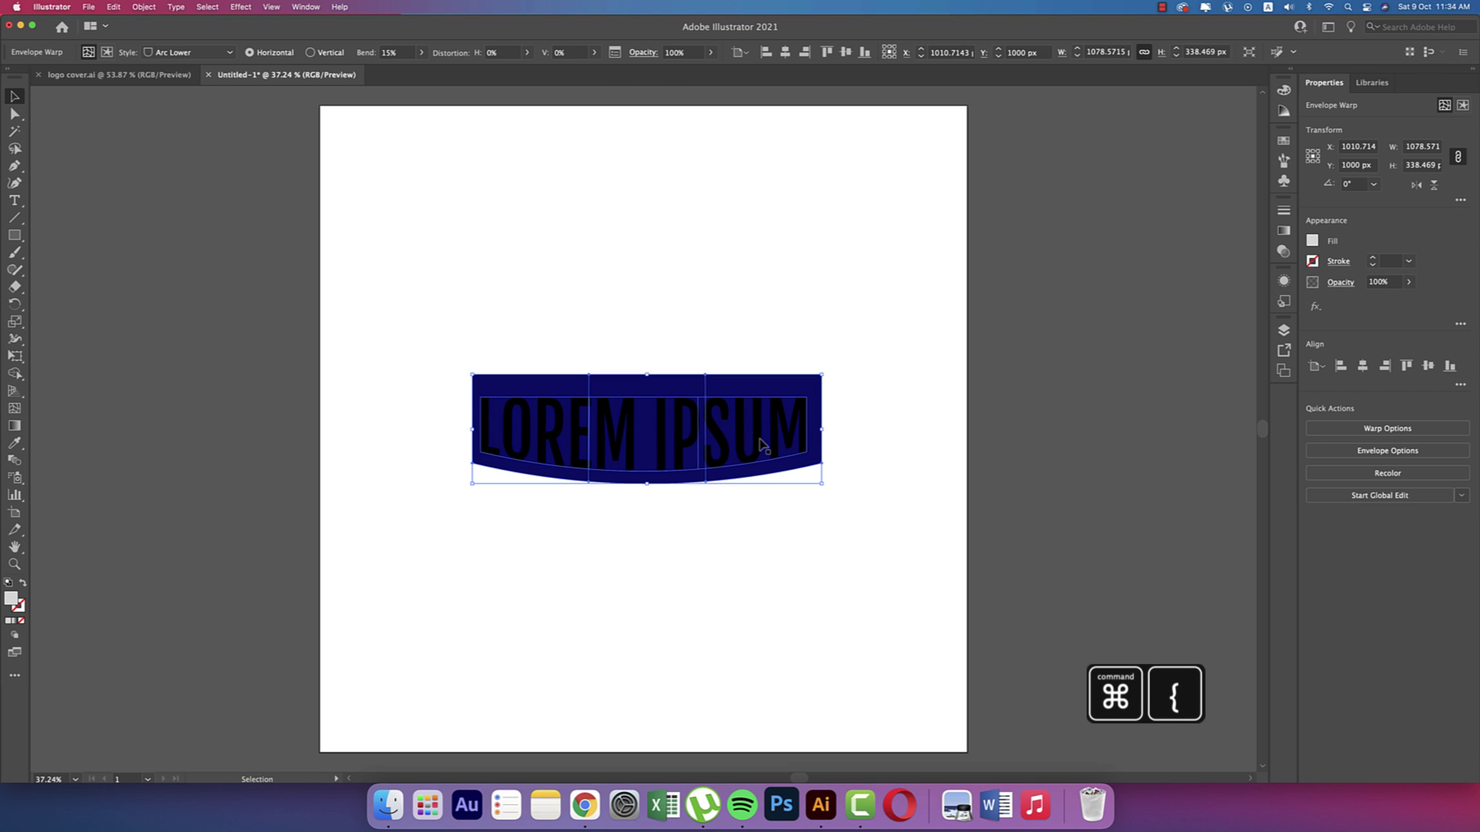
click(759, 445)
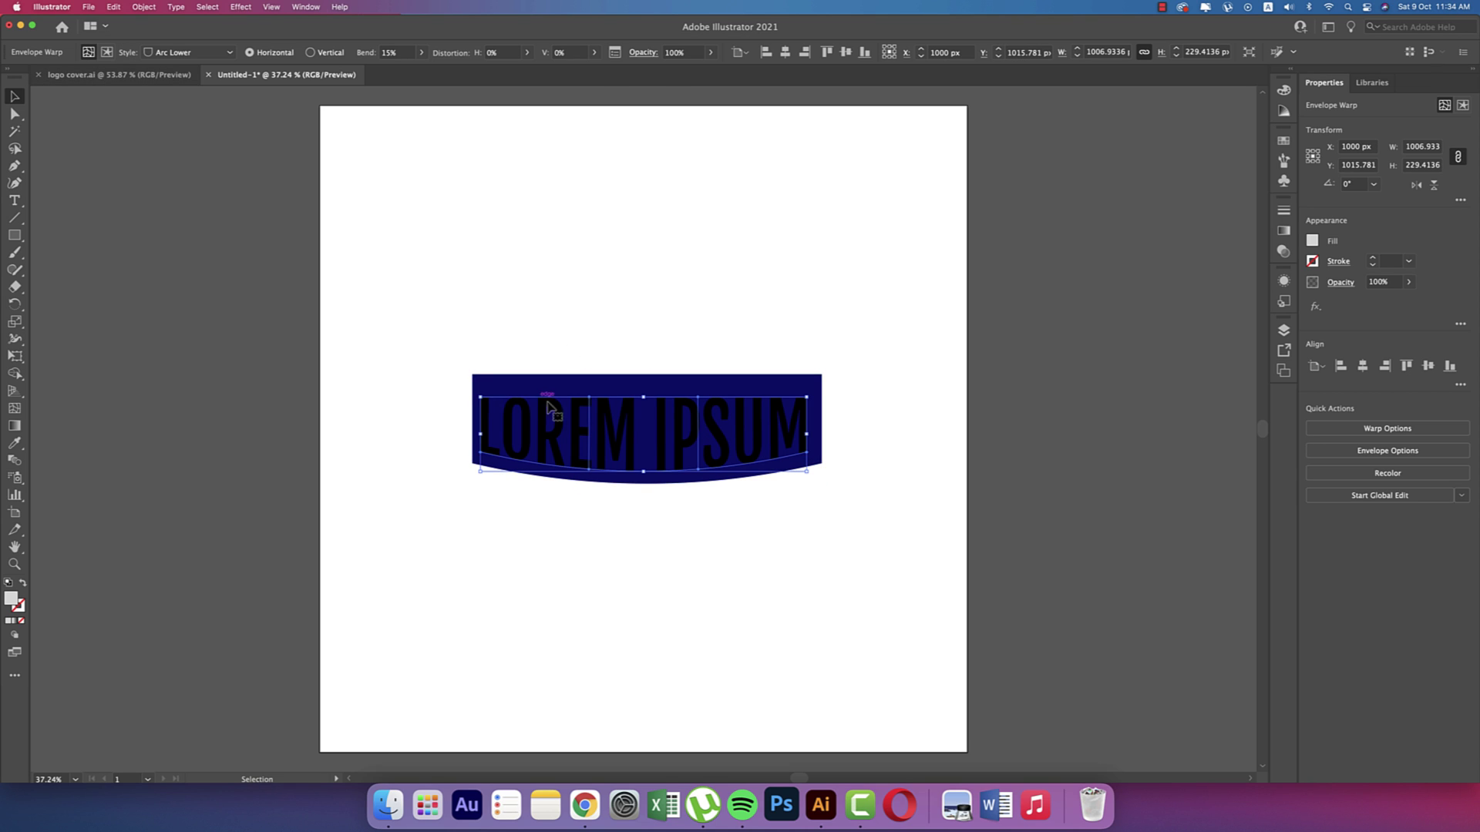
double_click(630, 420)
triple_click(631, 420)
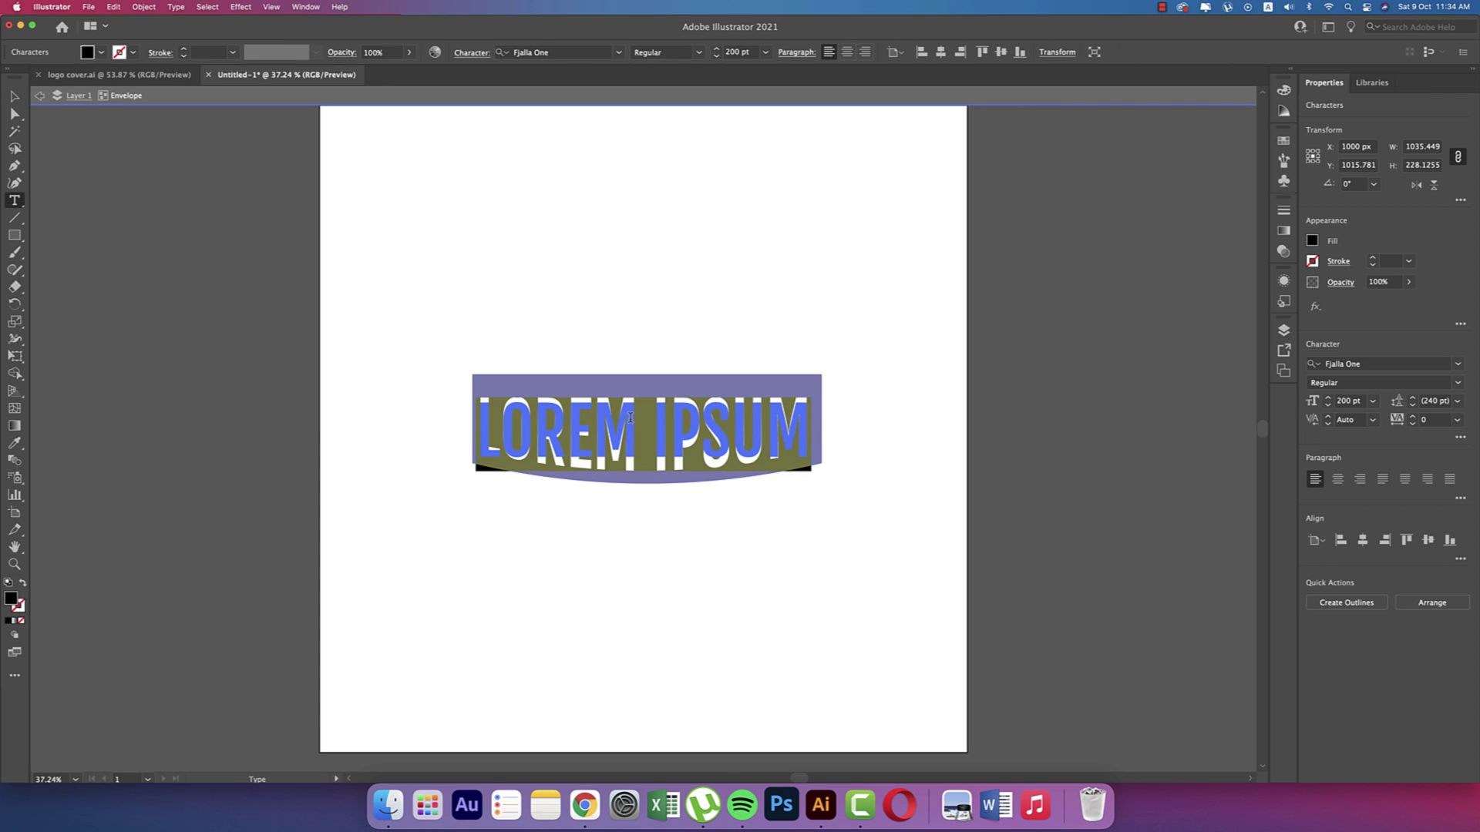
click(87, 51)
click(37, 77)
key(Escape)
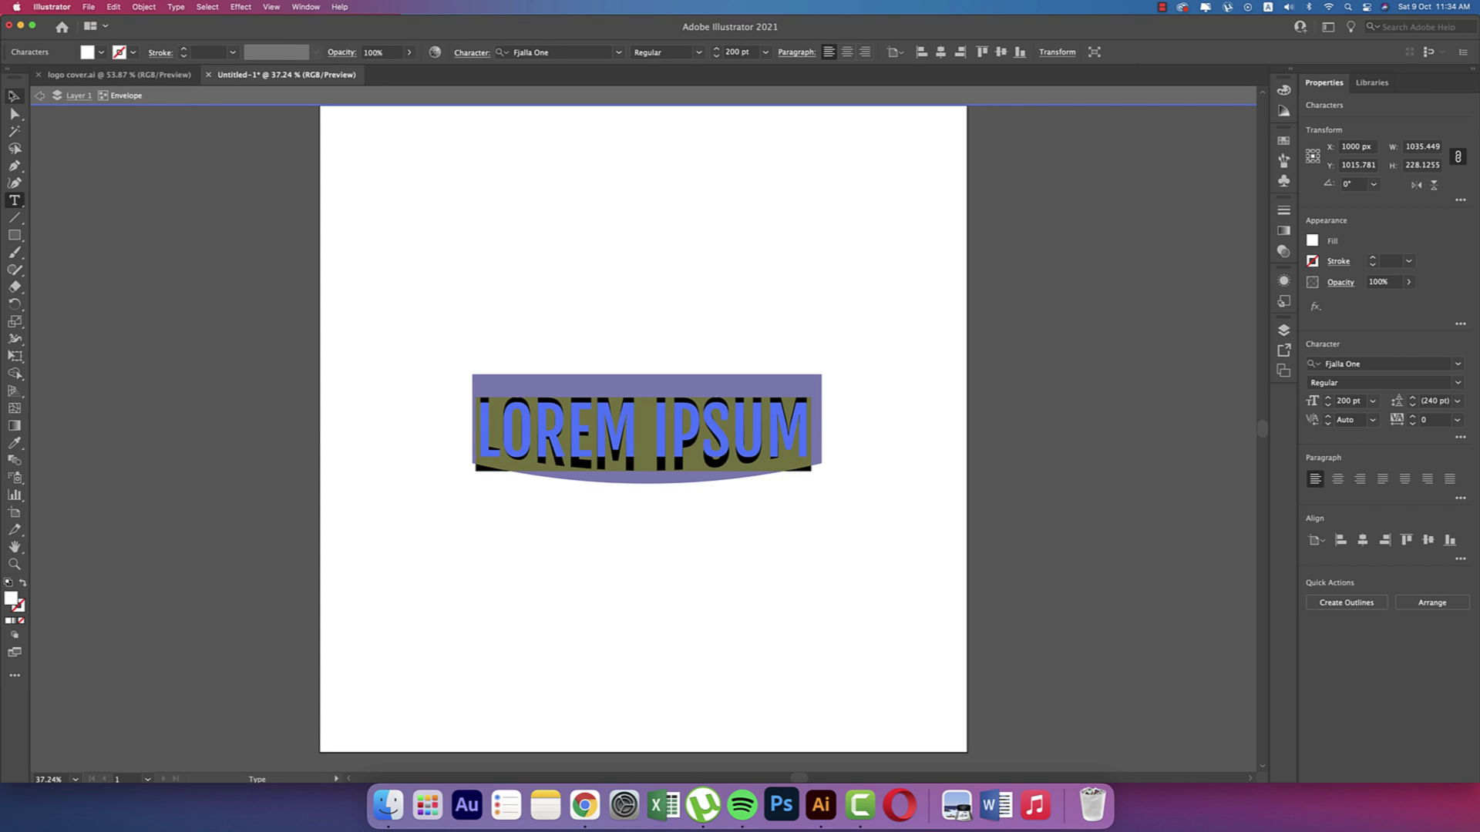
key(Escape)
click(515, 297)
Nudge the text up to centre it on the banner, then select both
double_click(557, 256)
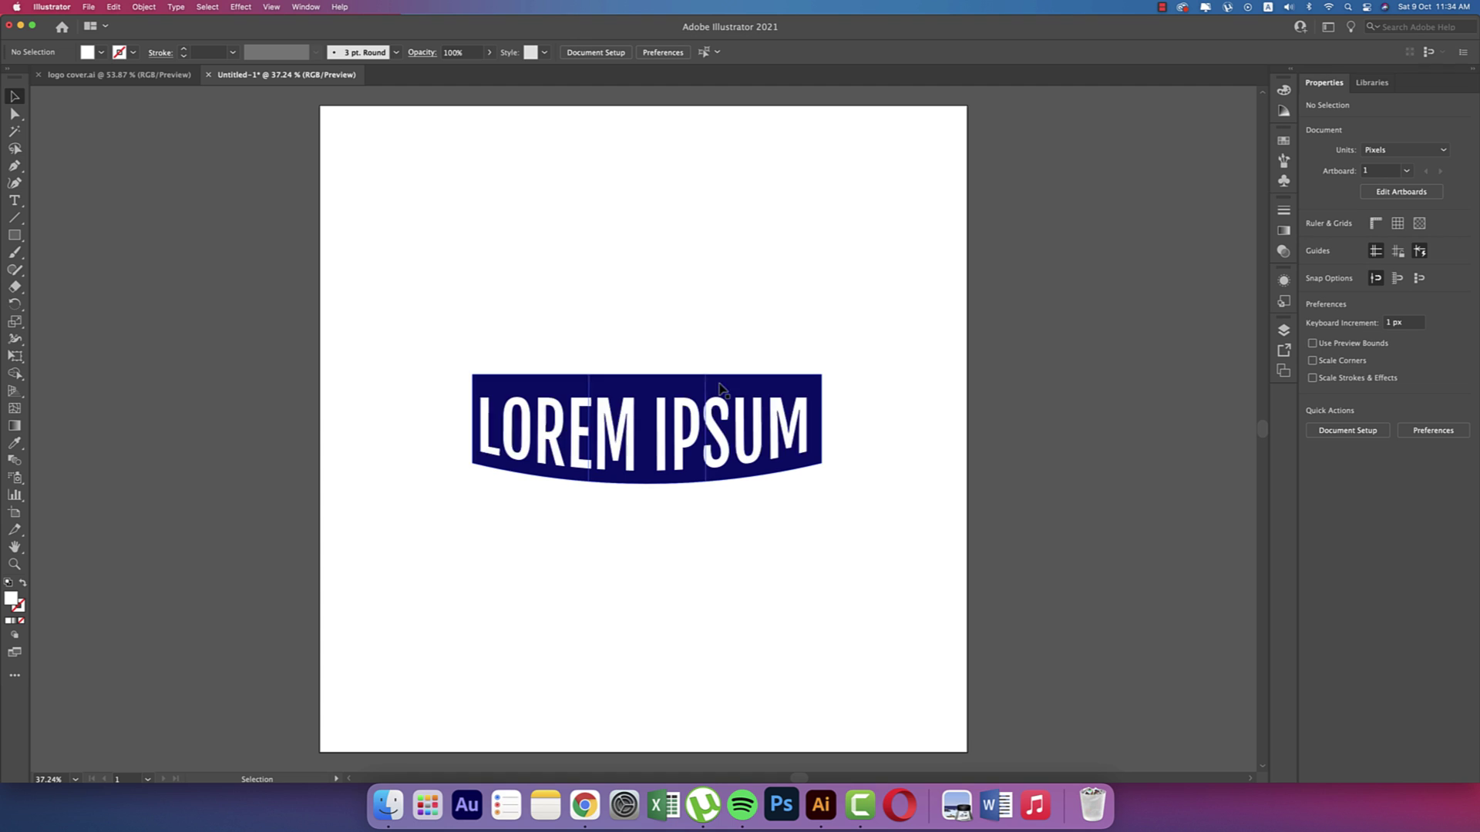
drag(757, 417, 755, 409)
click(802, 513)
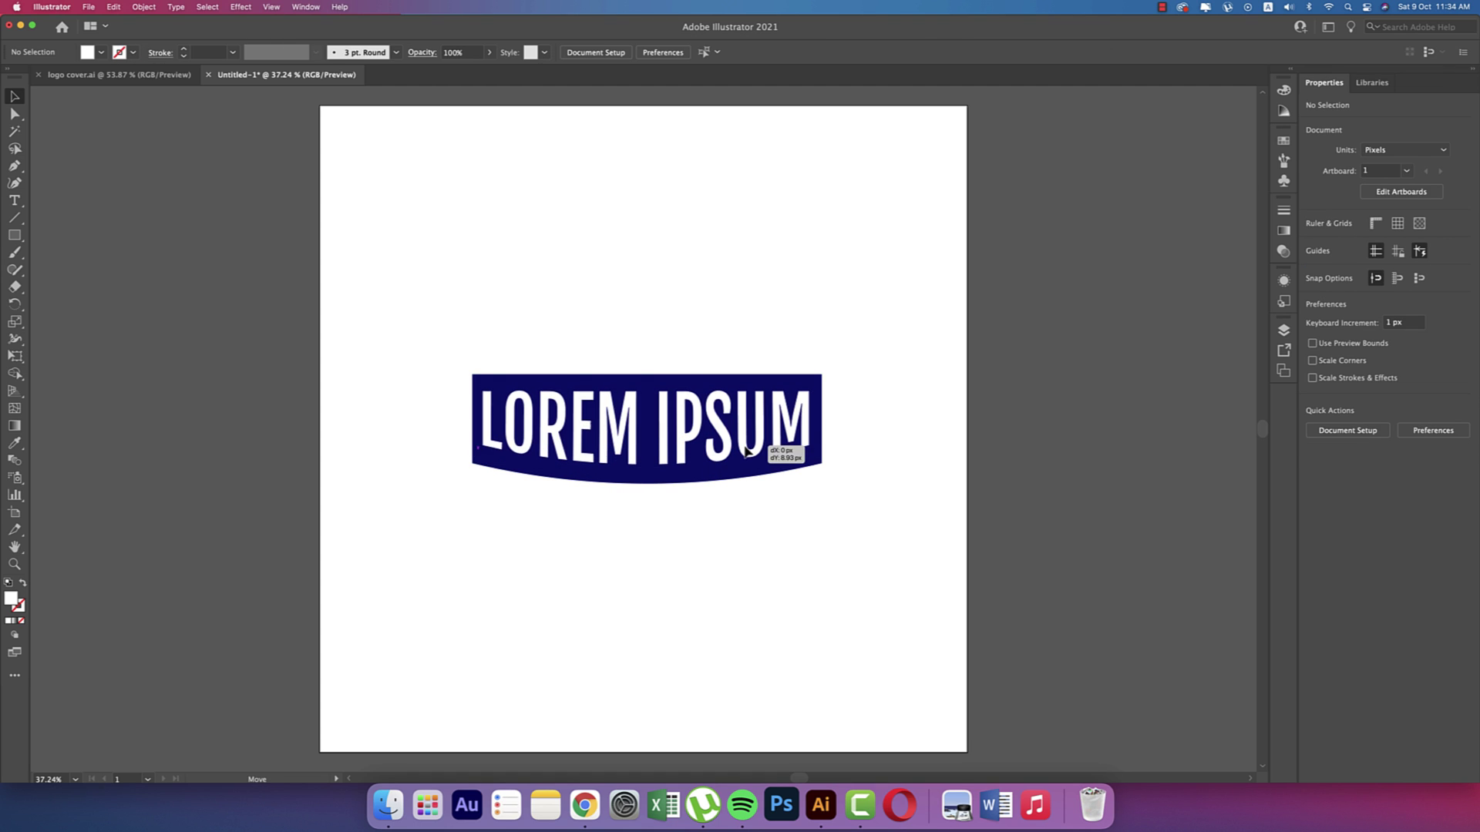
click(783, 429)
click(819, 529)
drag(393, 260, 848, 547)
Expand the warp envelopes' object and fill into plain artwork, undoing a test move
click(144, 7)
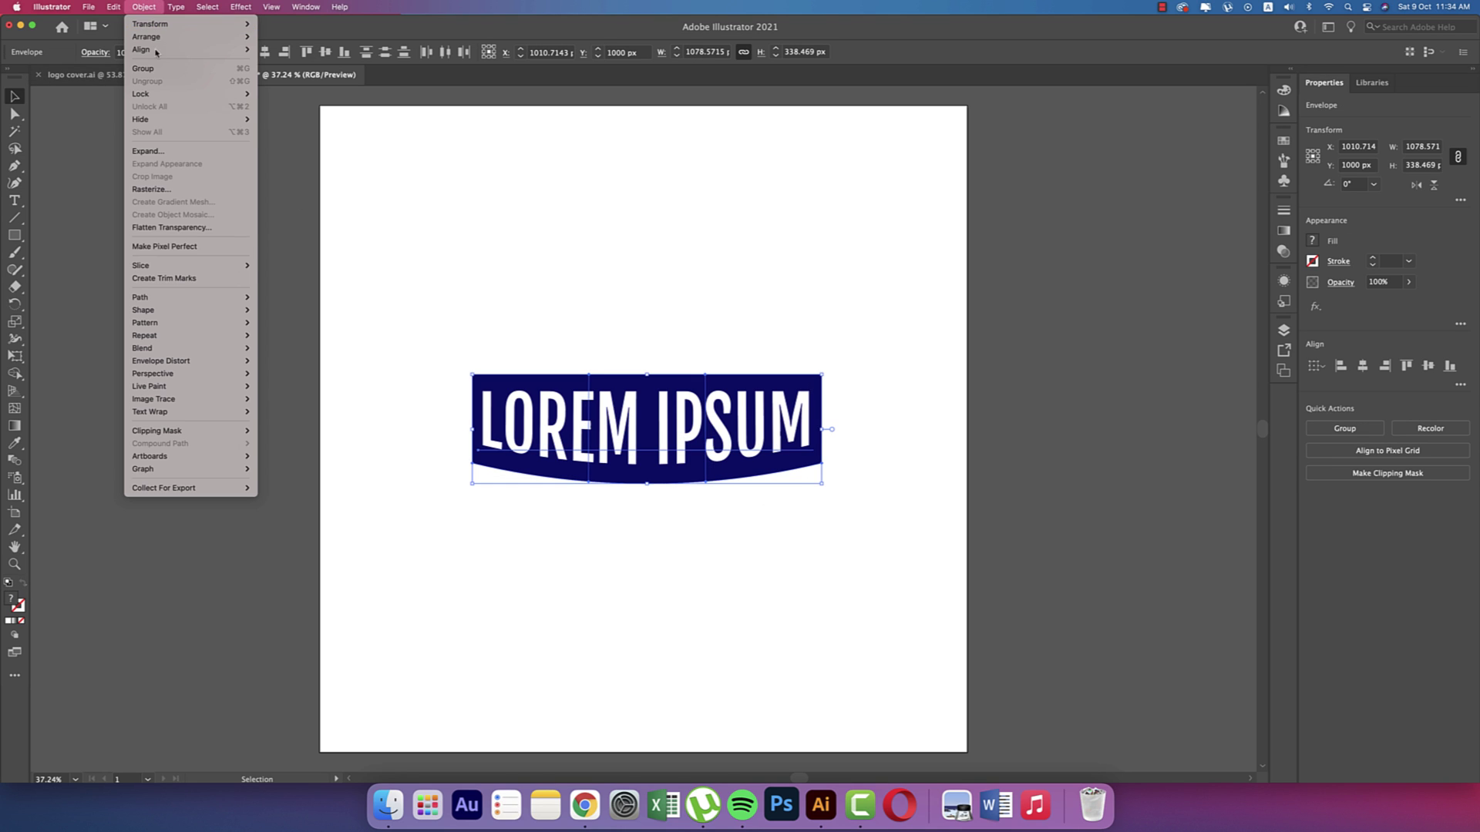
click(149, 151)
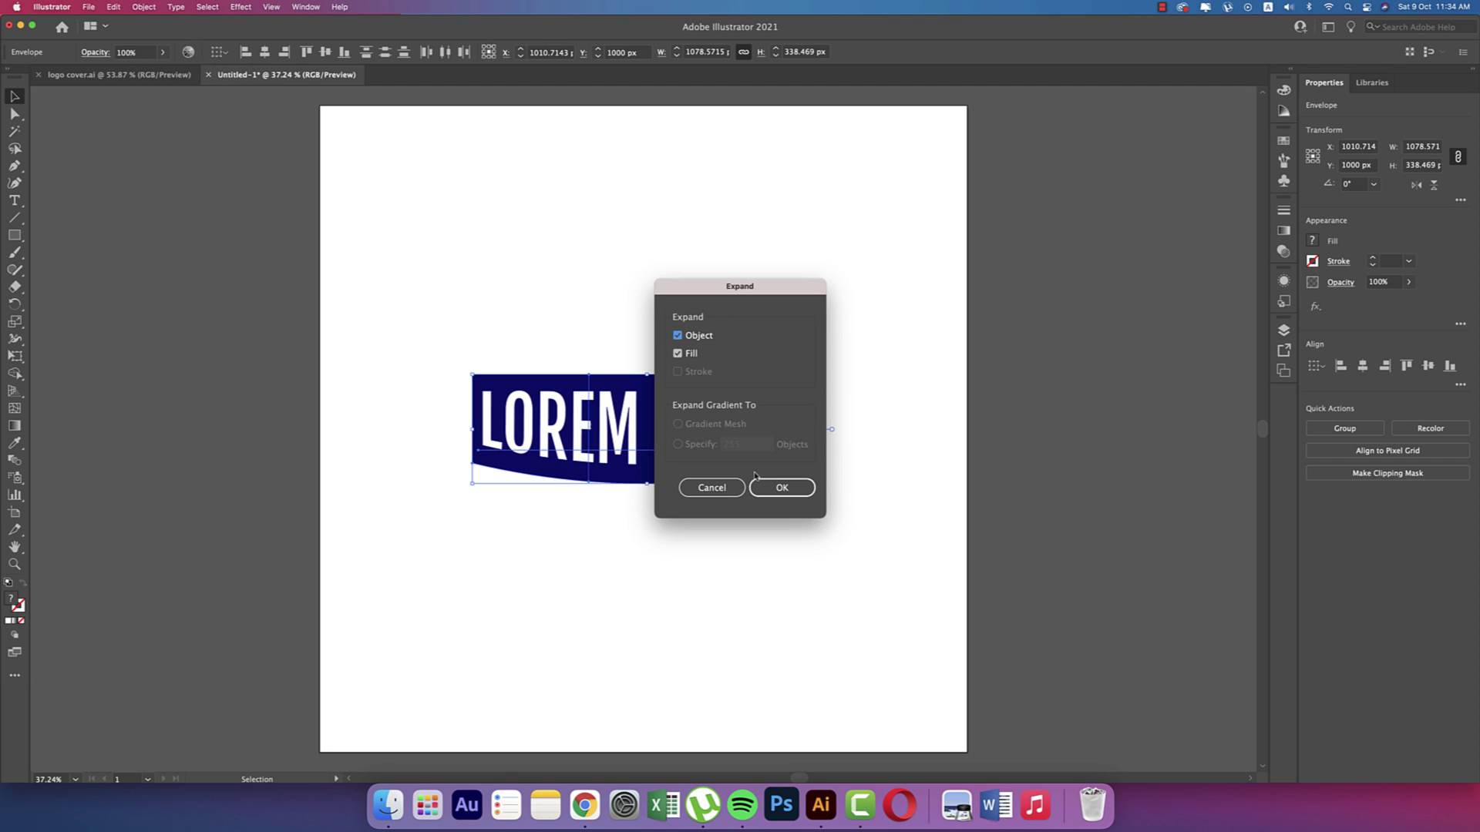
click(782, 488)
drag(807, 427, 830, 308)
key(super+z)
key(super+z)
Zoom in and select the whole banner group with its text
click(833, 429)
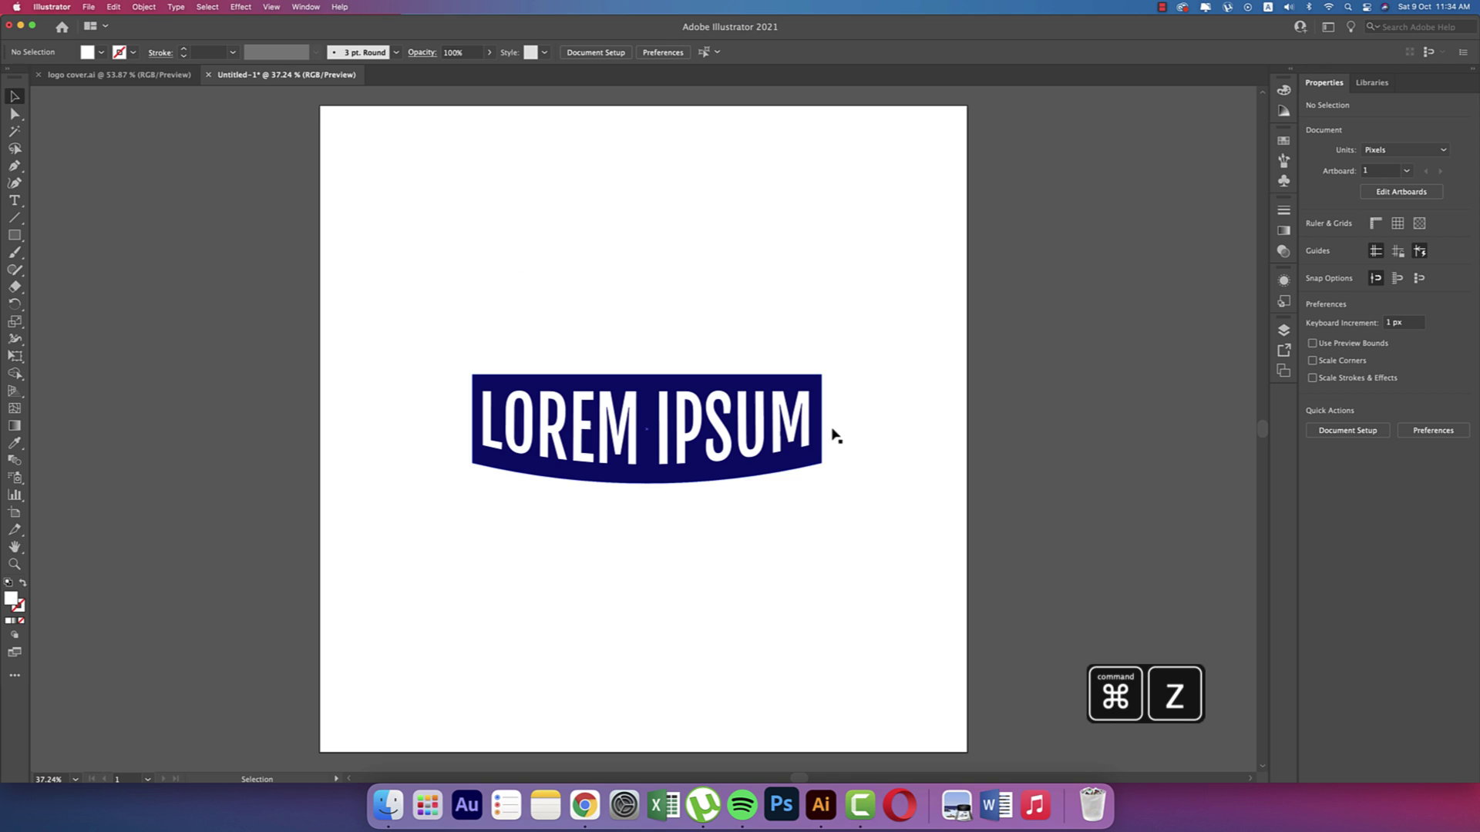
key(super+equal)
drag(581, 297, 846, 601)
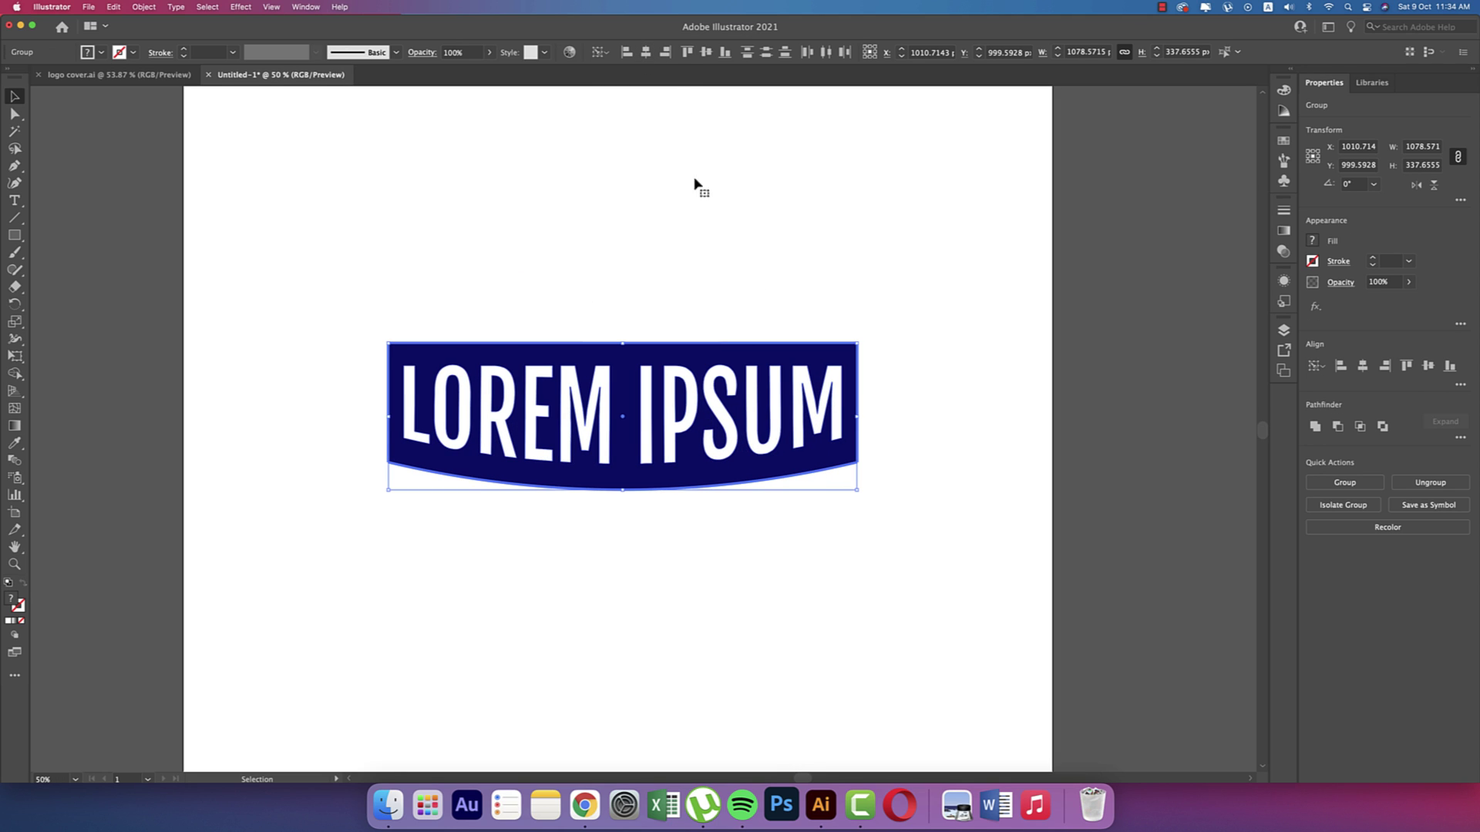
click(882, 474)
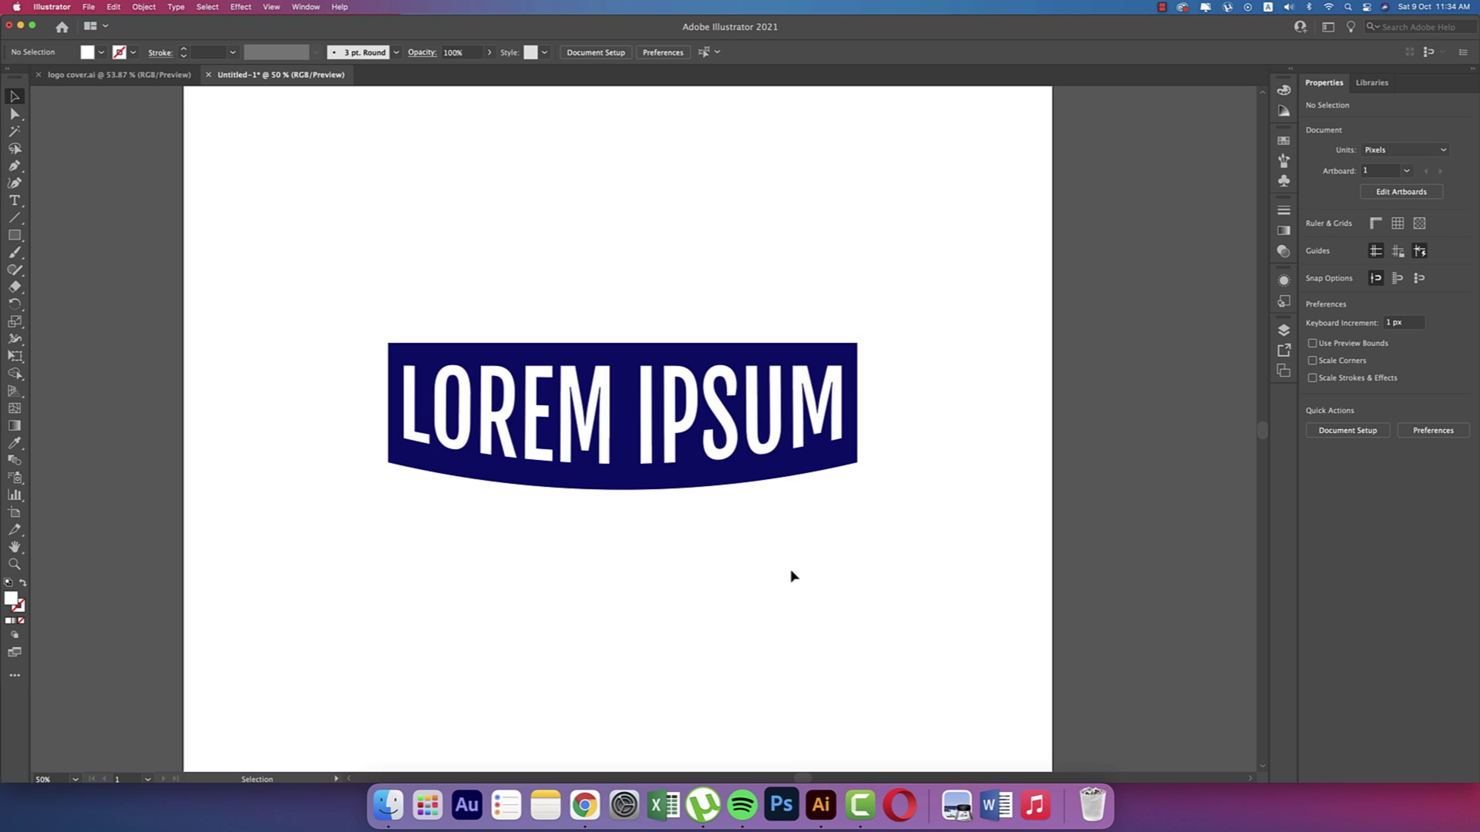
Give the banner group a 20 pt magenta stroke
click(782, 472)
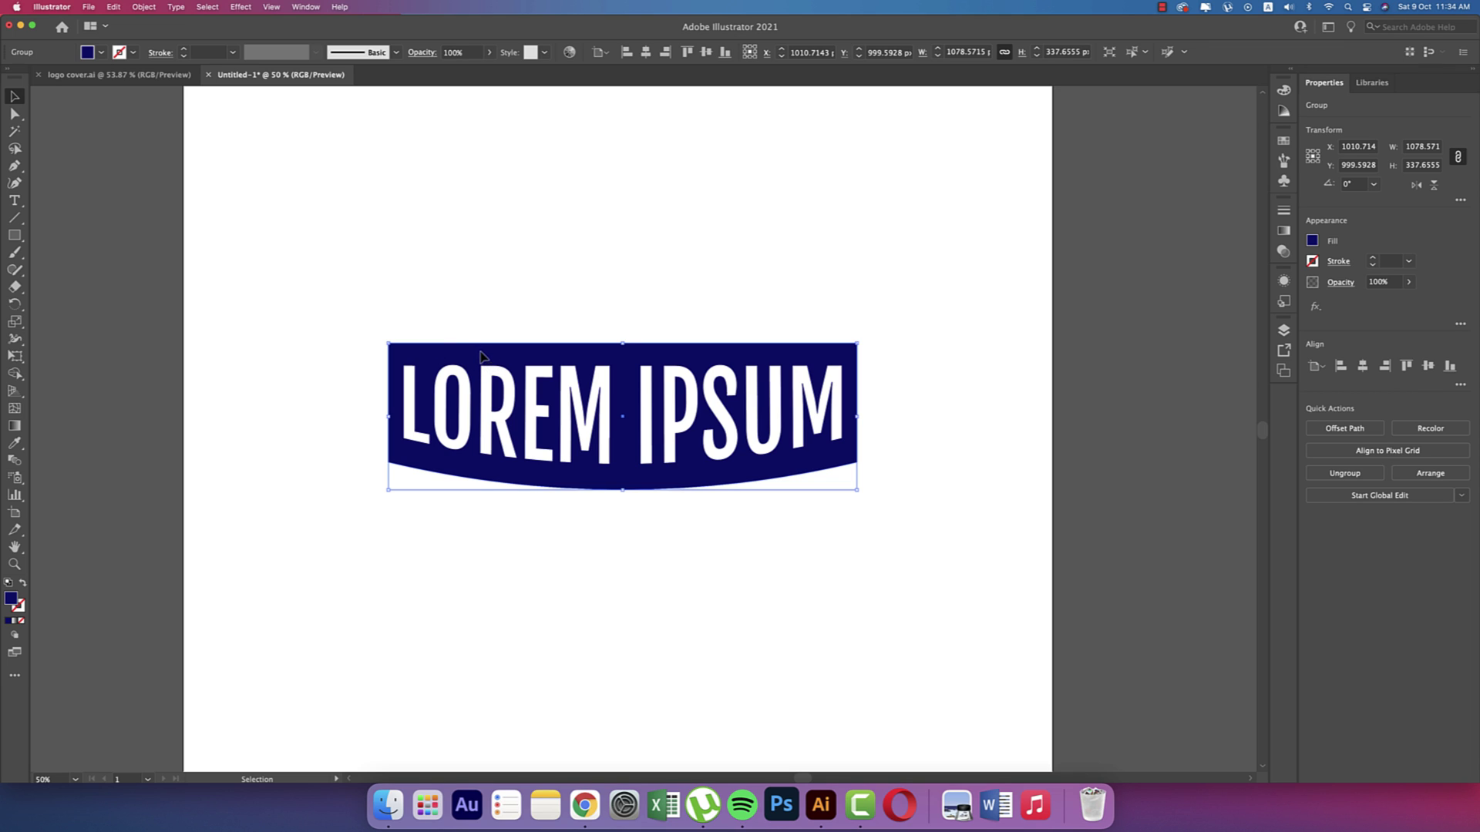
click(133, 52)
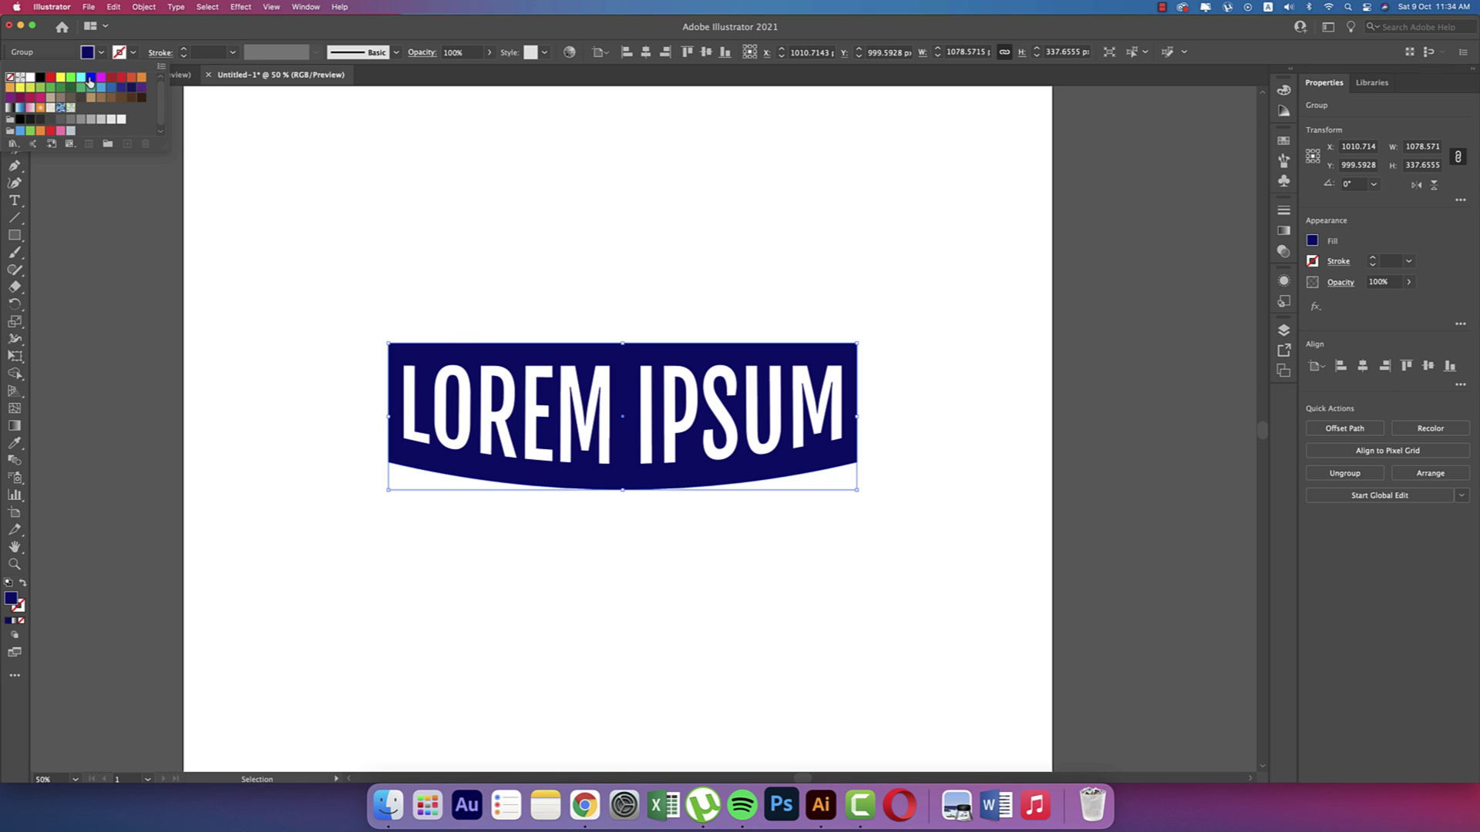
click(100, 78)
click(241, 59)
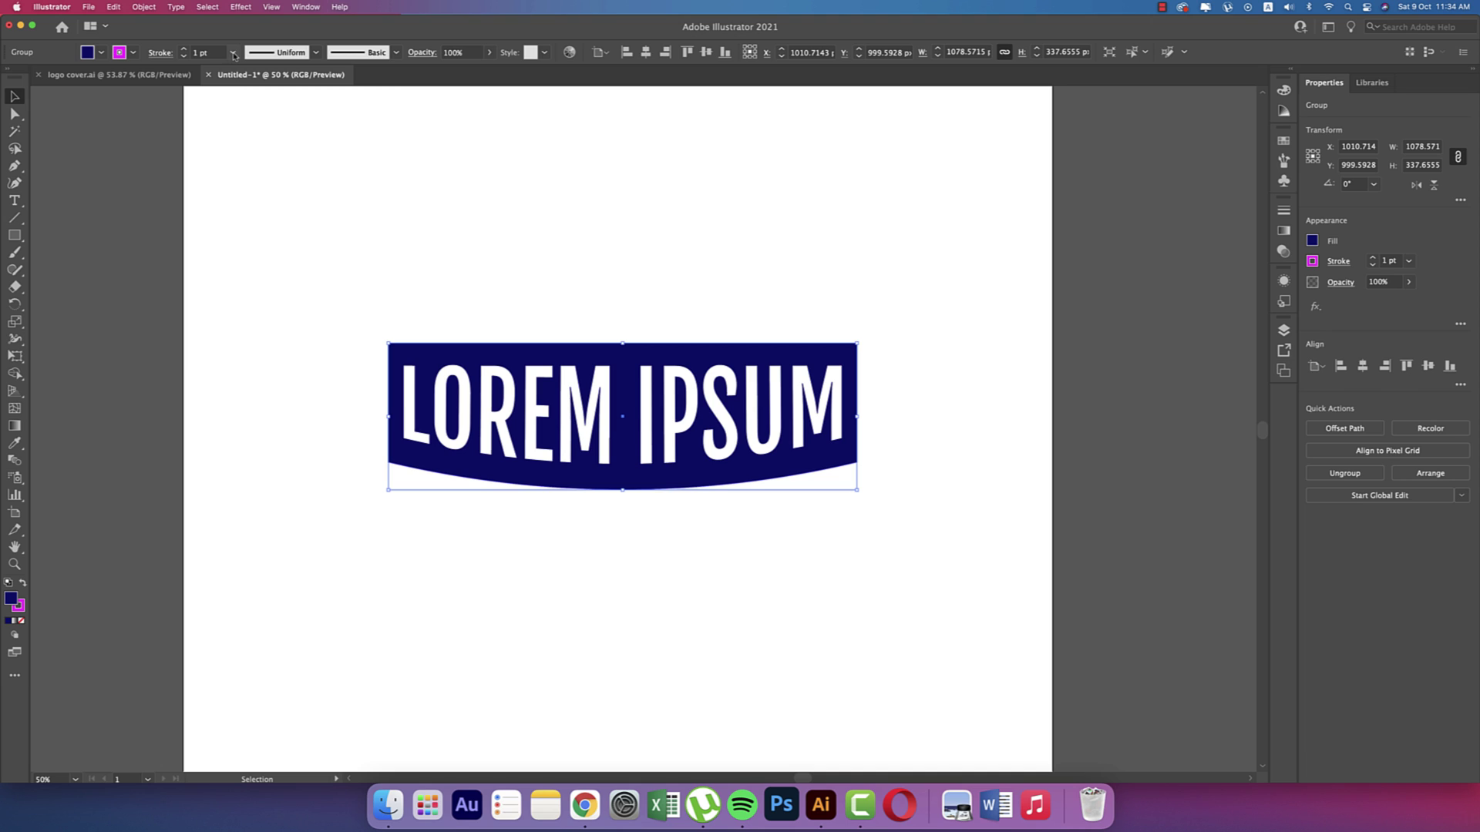
click(232, 59)
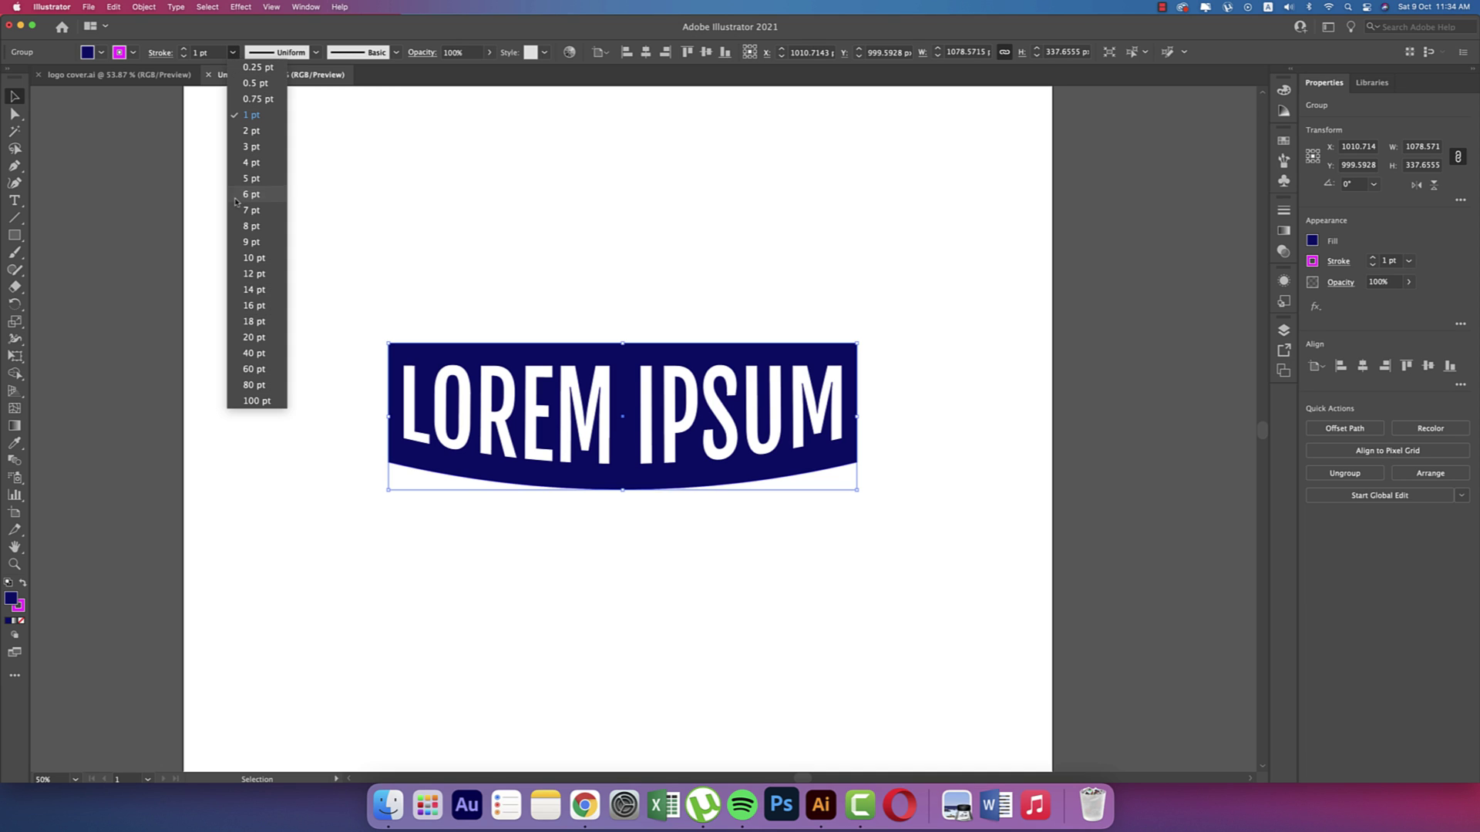
click(257, 343)
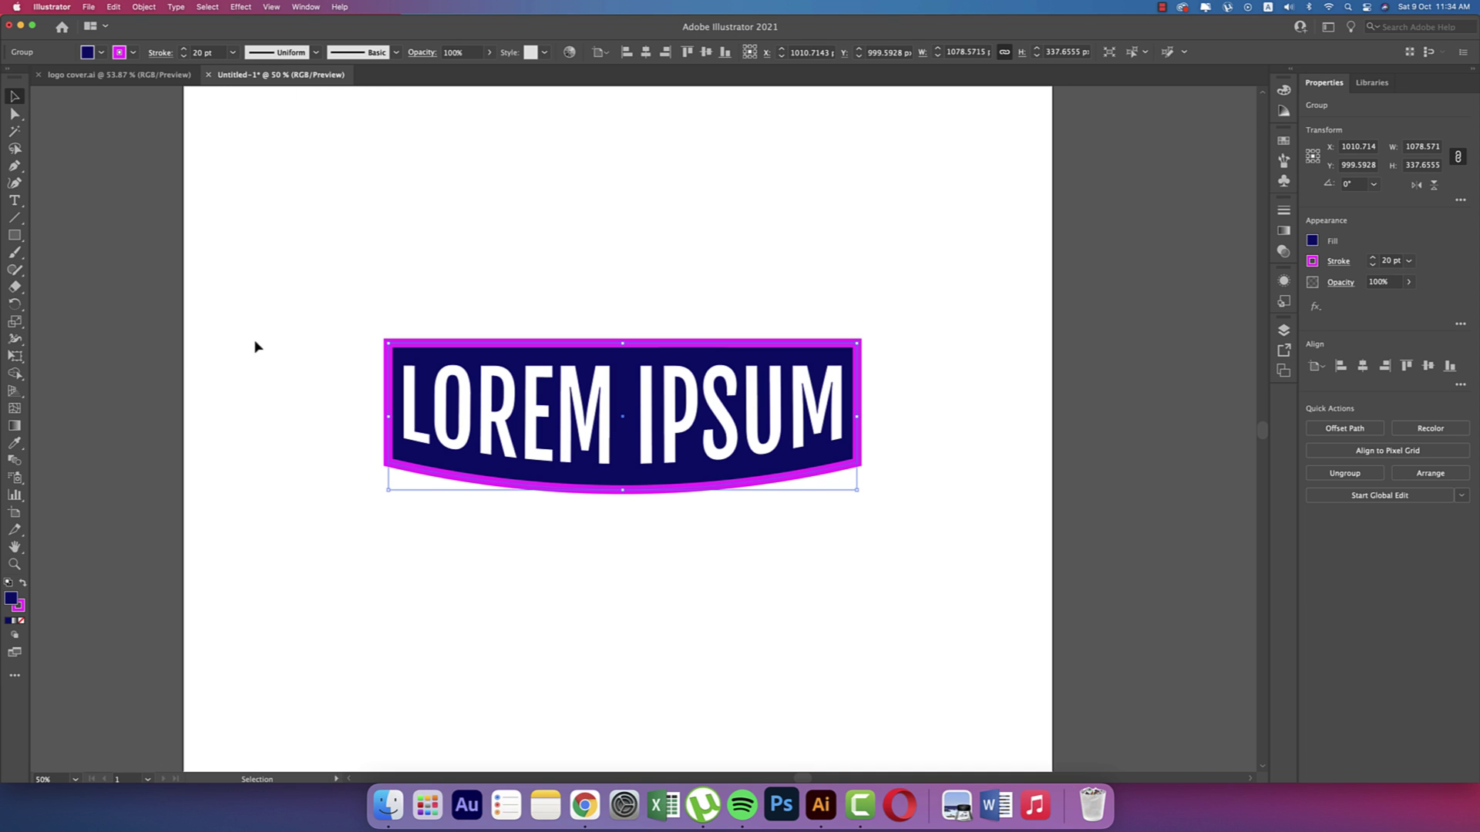
Expand the fill and stroke into solid shapes, undoing a test move afterwards
click(141, 7)
click(154, 156)
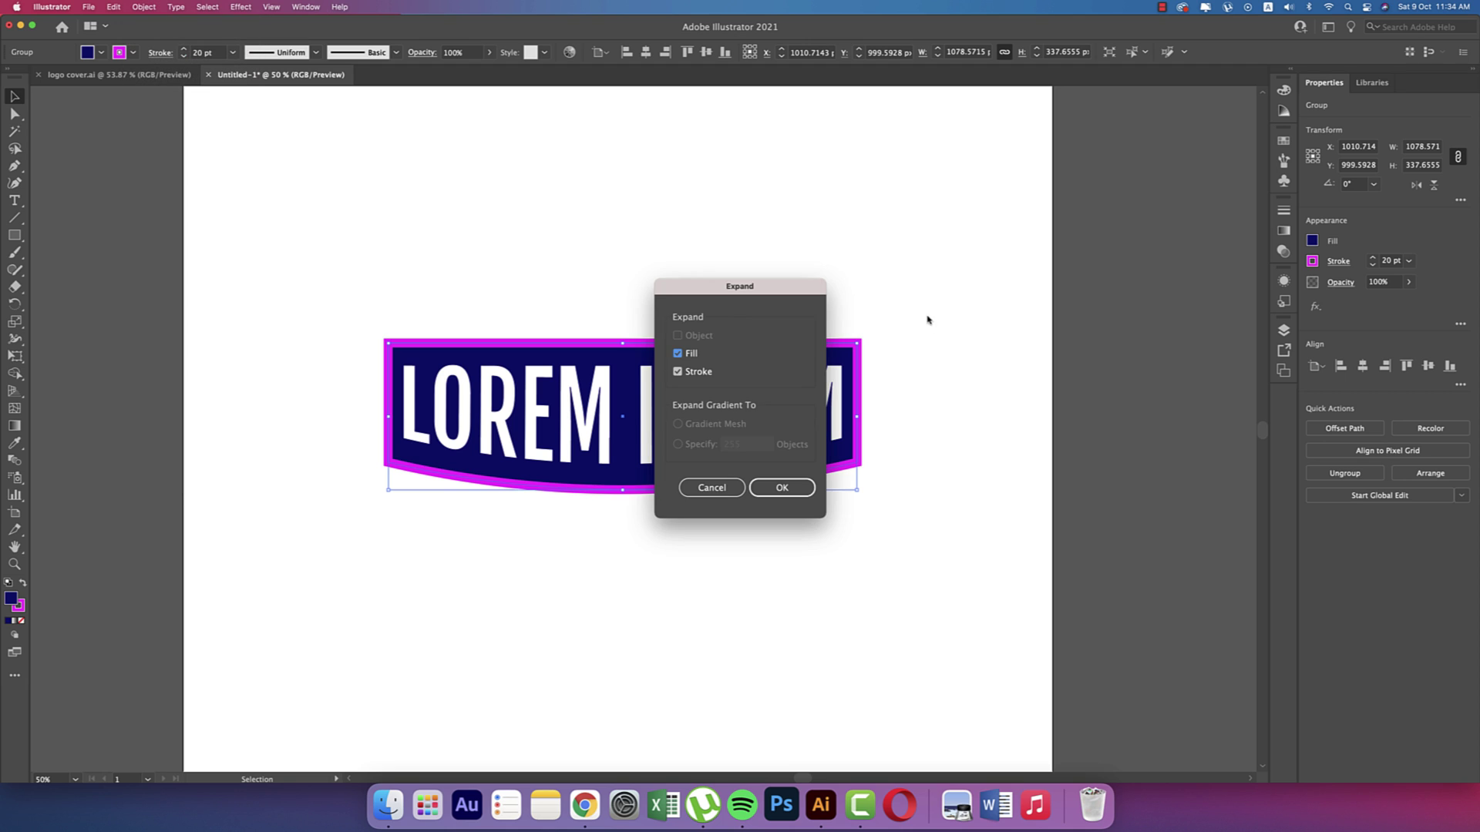
click(810, 487)
click(910, 501)
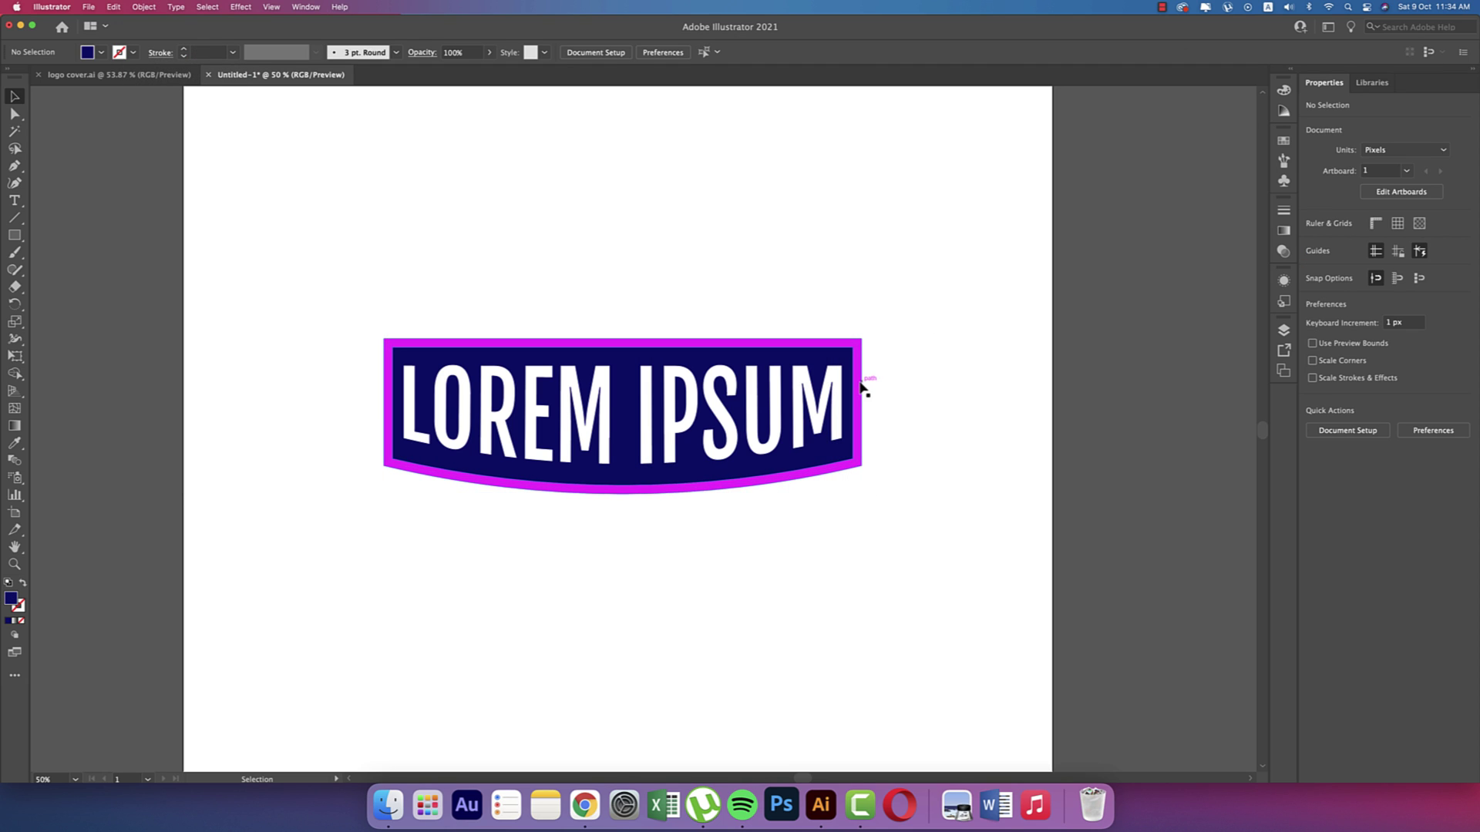
drag(863, 388, 918, 373)
key(super+z)
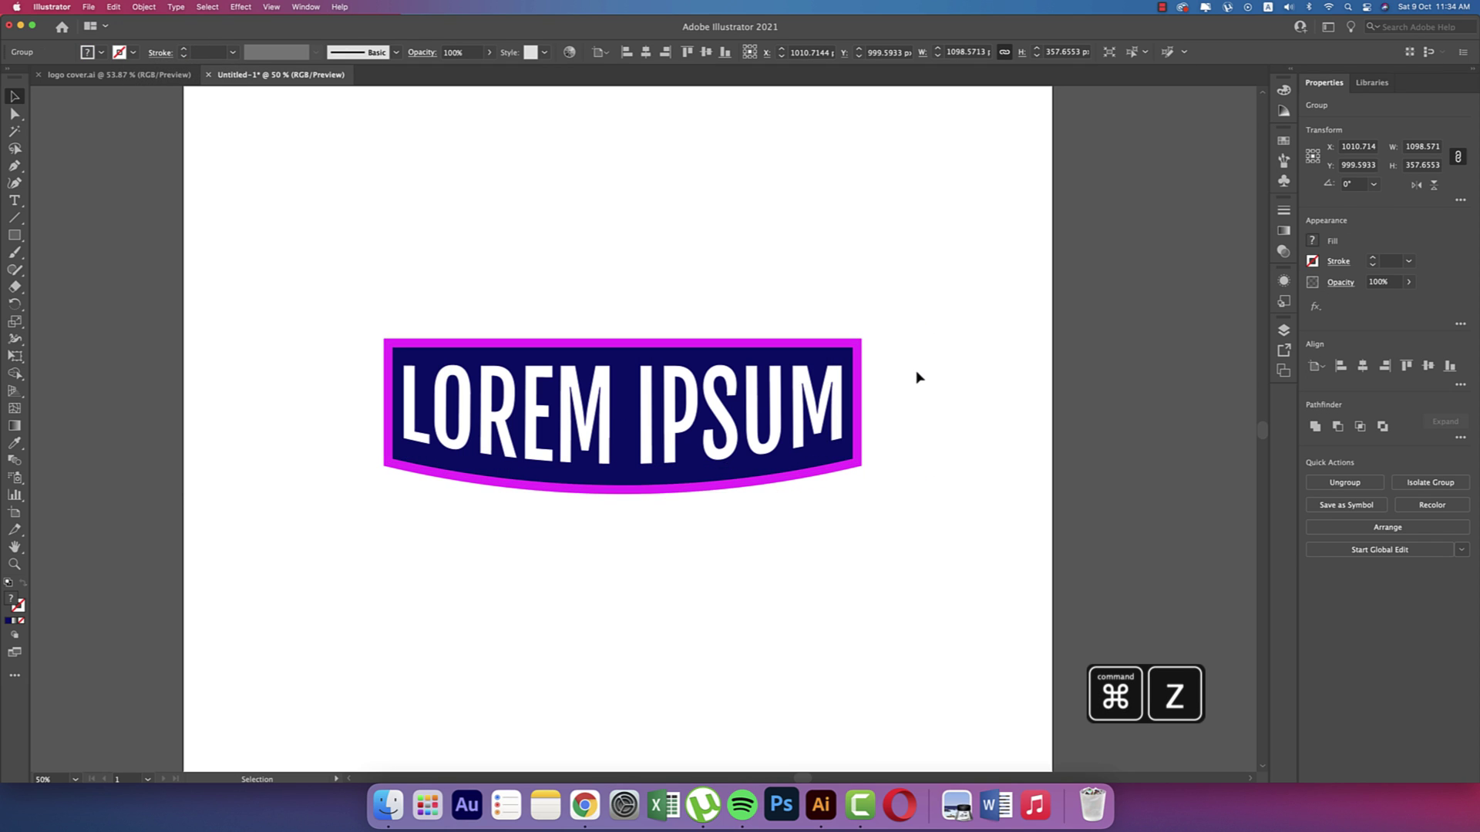
Step into the badge group and select the LOREM IPSUM text group
click(918, 378)
double_click(858, 397)
double_click(858, 397)
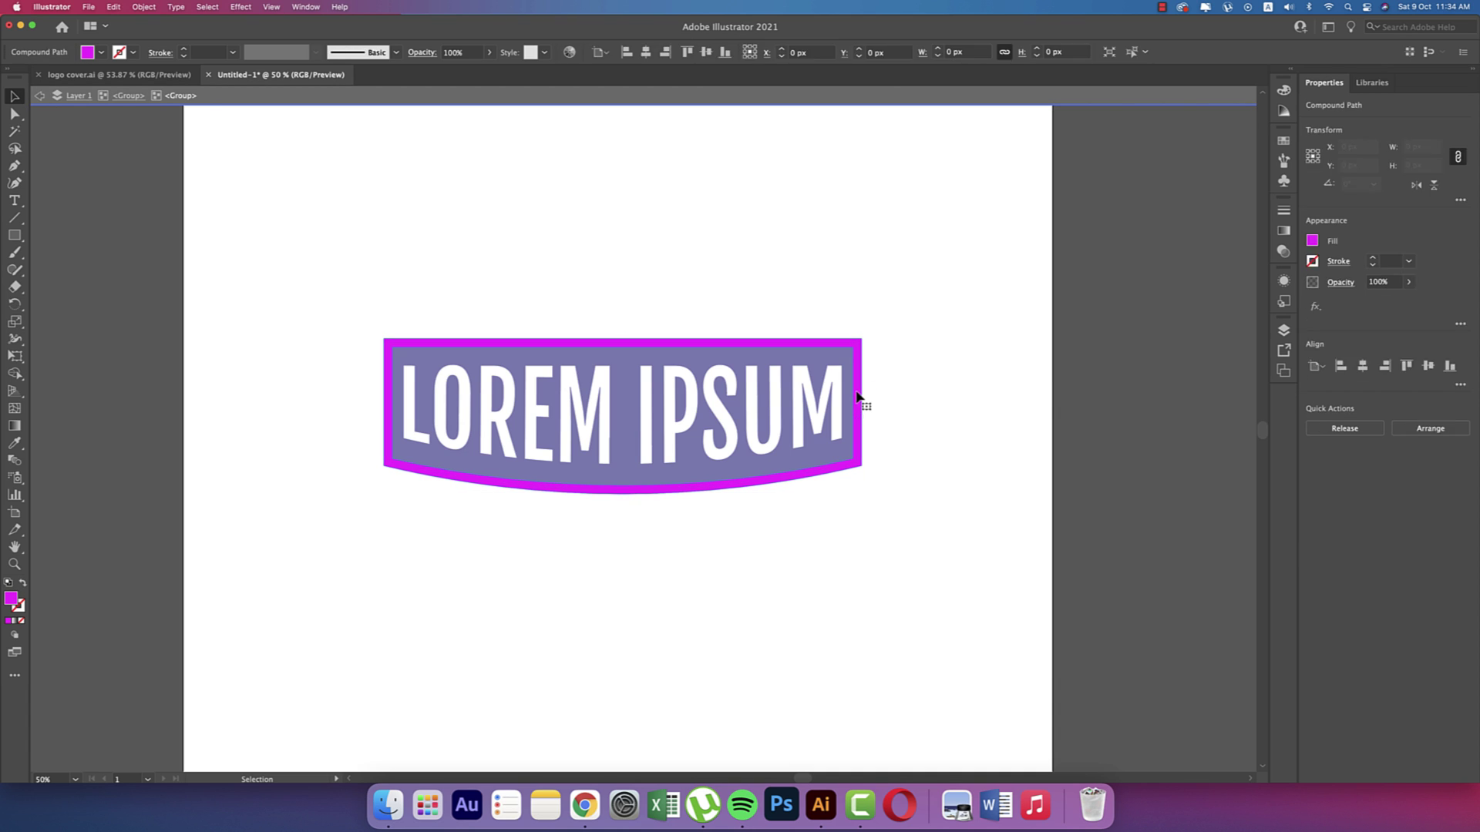
click(886, 408)
double_click(927, 409)
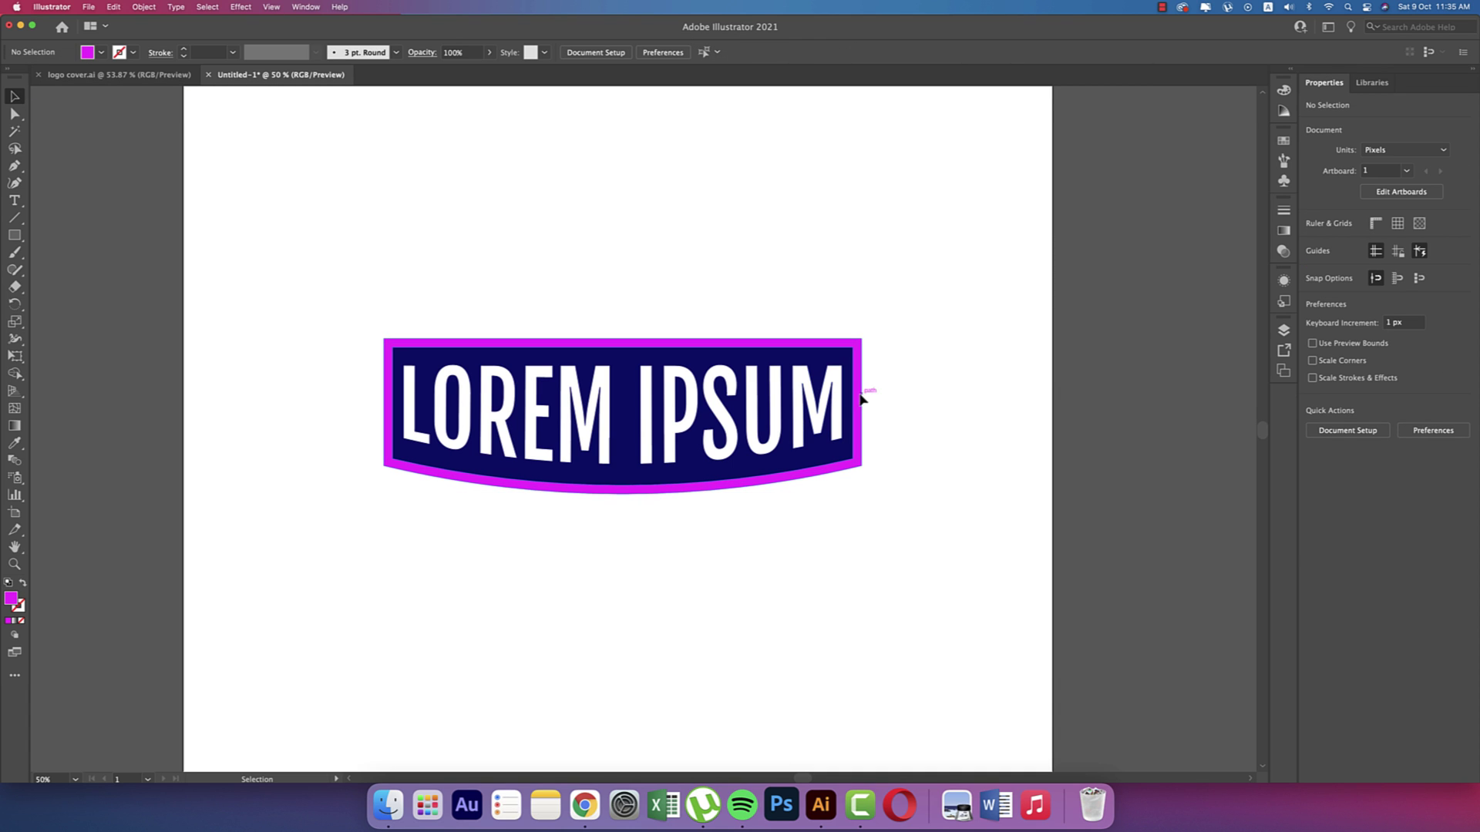
click(753, 373)
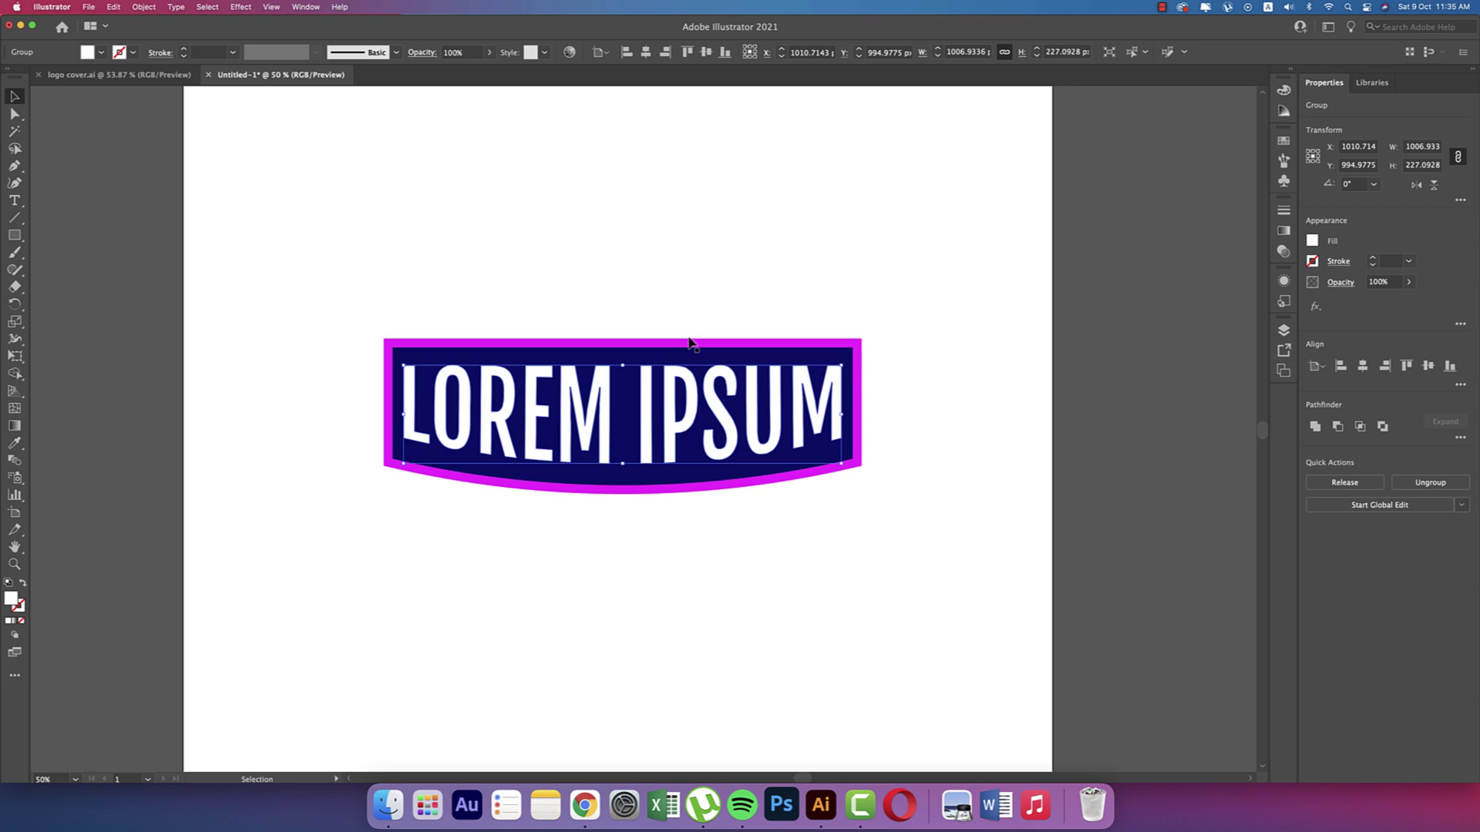
Apply a linear gradient to the text fill at a 90° angle
click(1282, 230)
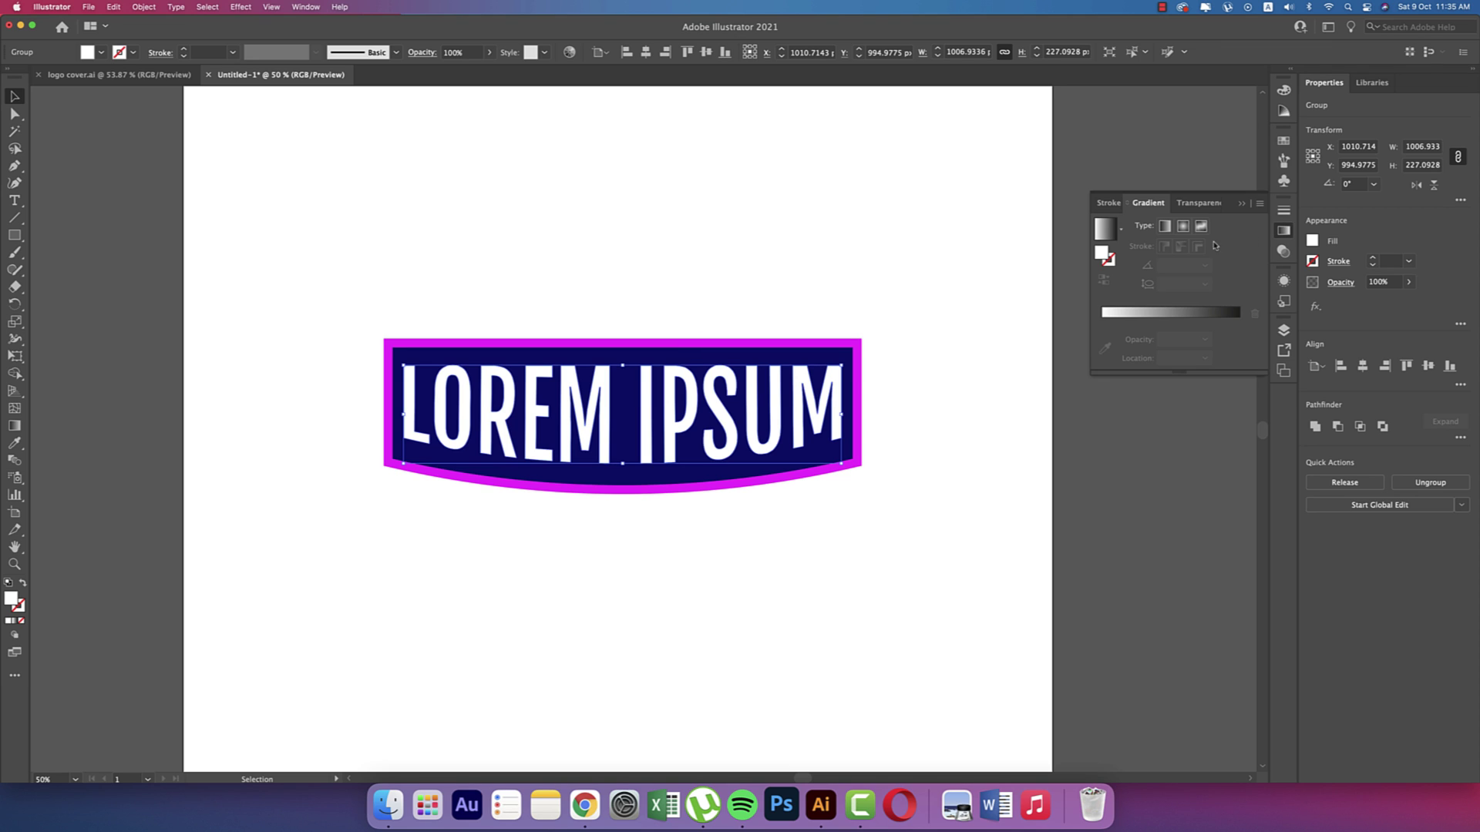
click(1104, 229)
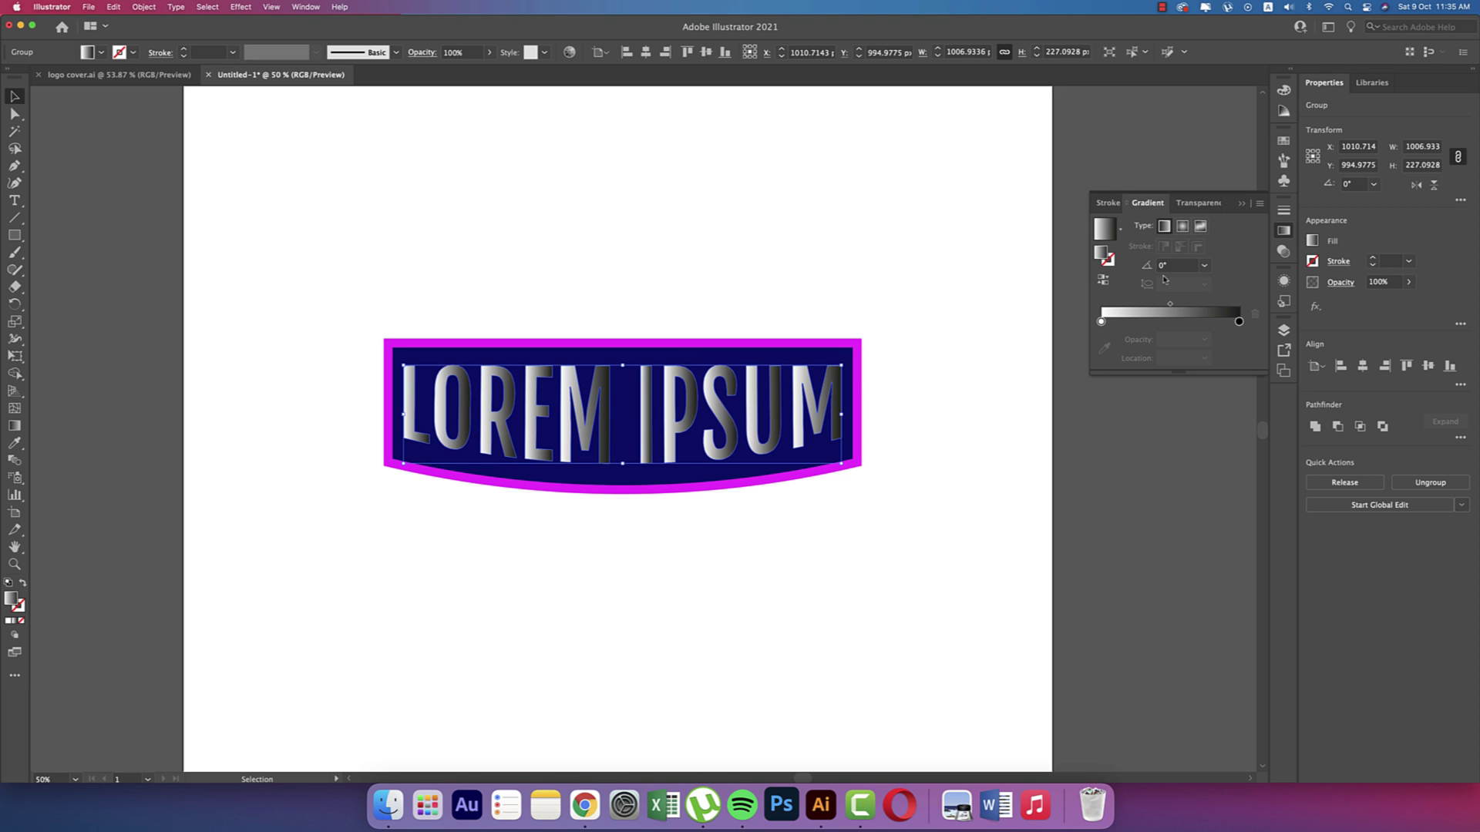
click(1205, 266)
click(1221, 348)
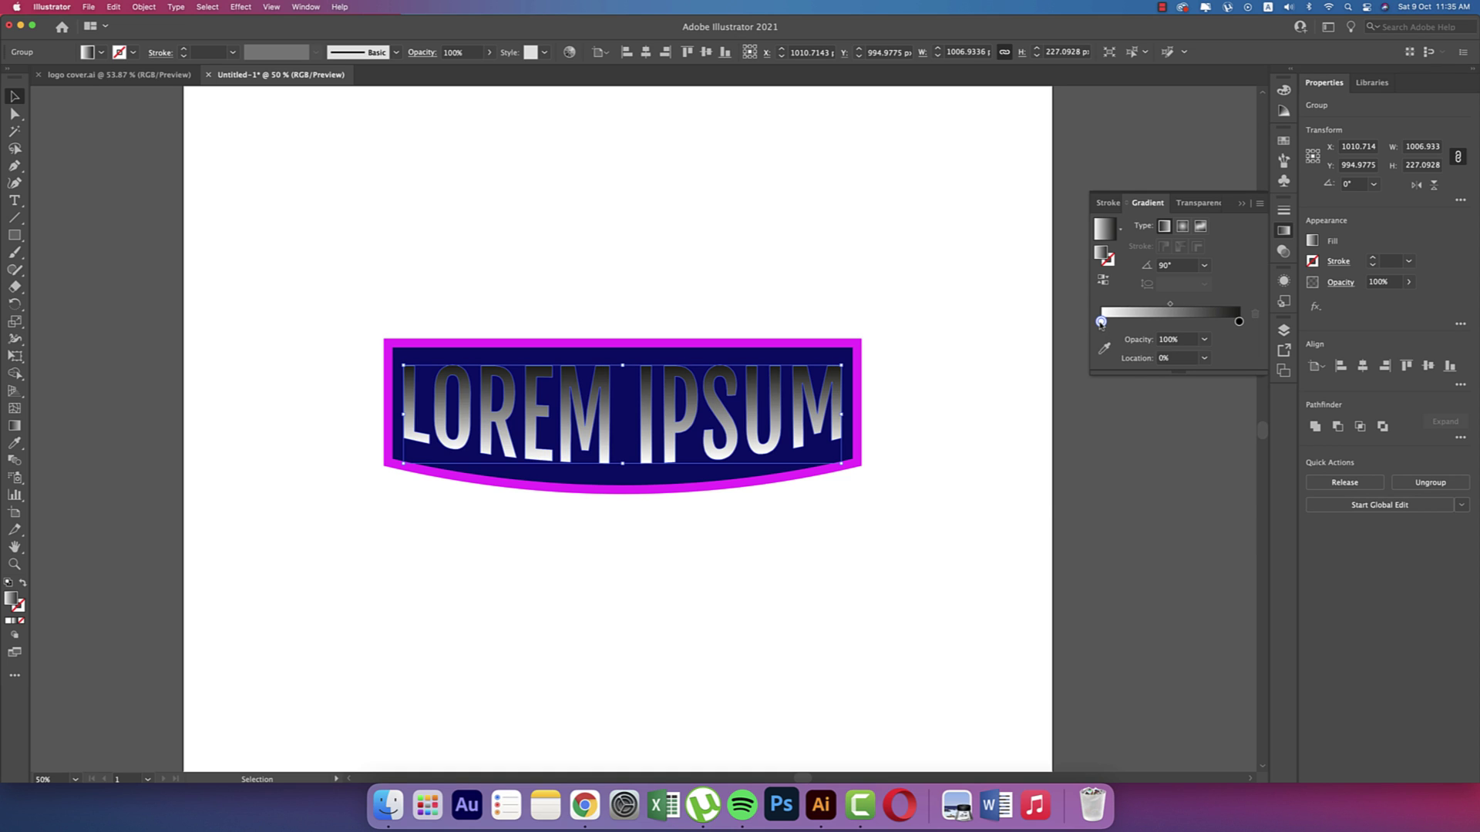
double_click(1101, 321)
click(1103, 280)
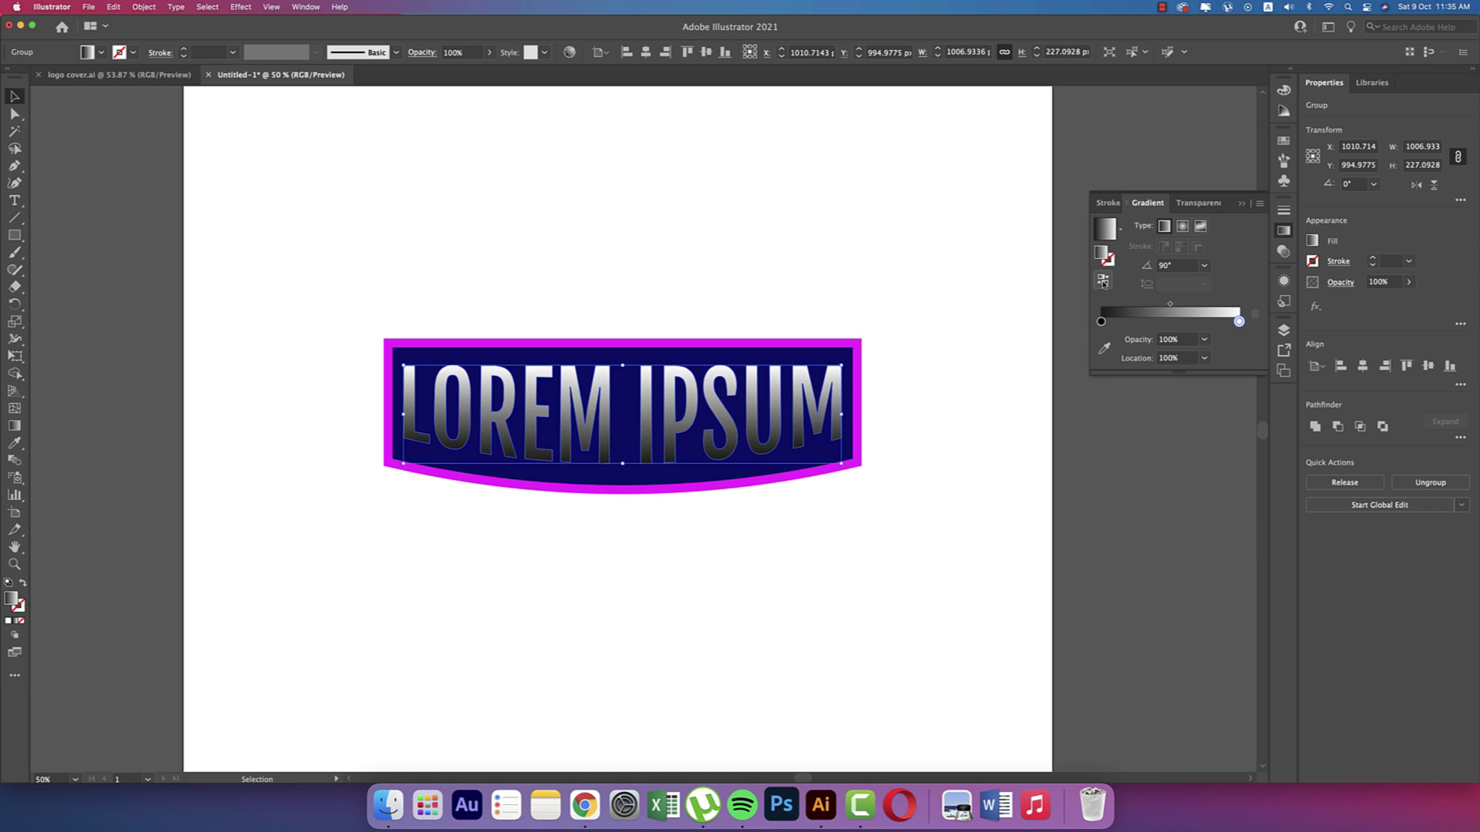
Set the gradient stops to cyan and magenta, reversed so magenta sits at the bottom
double_click(1101, 322)
click(1128, 371)
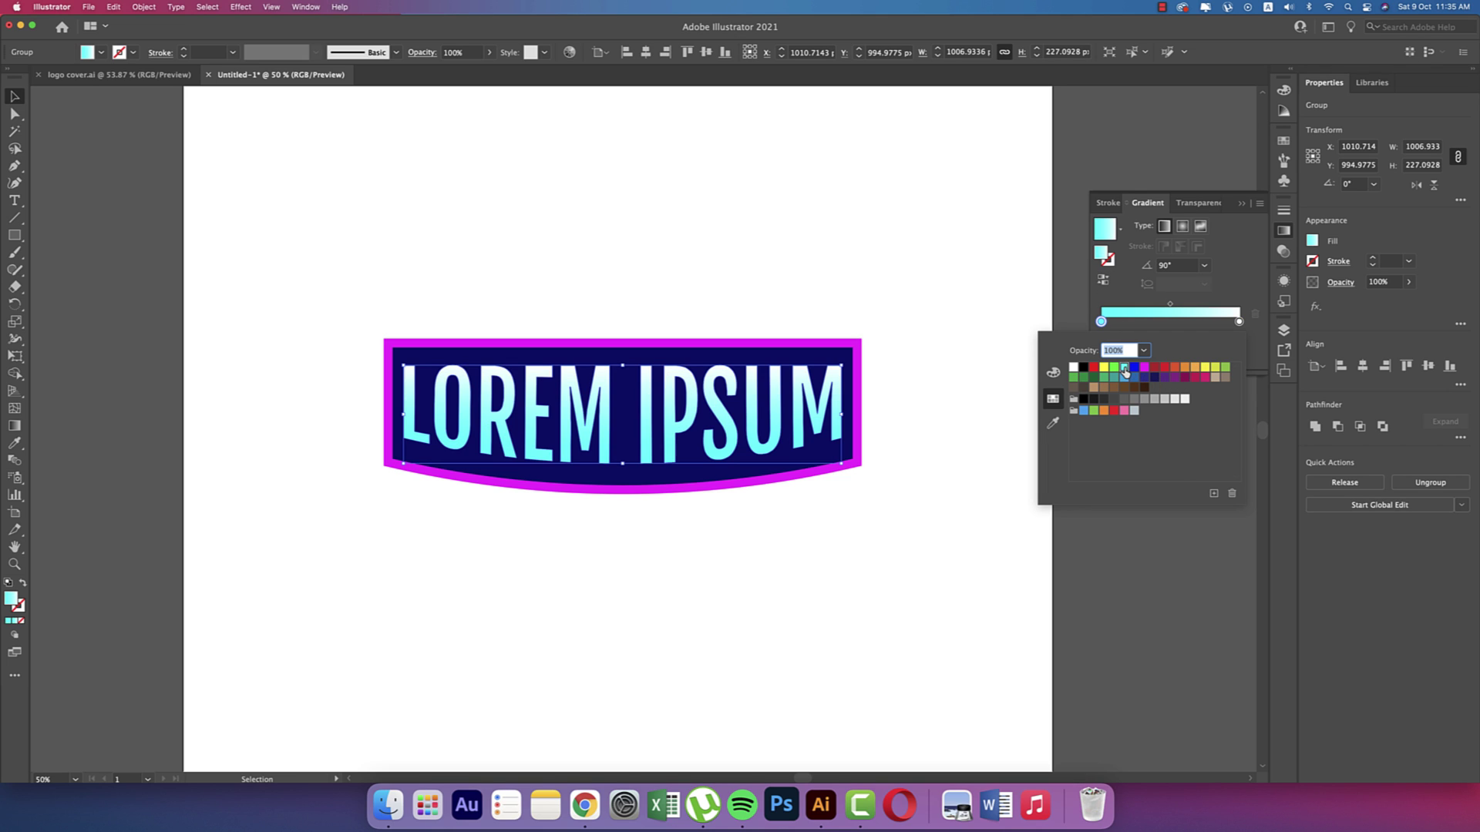
double_click(1239, 322)
click(1149, 372)
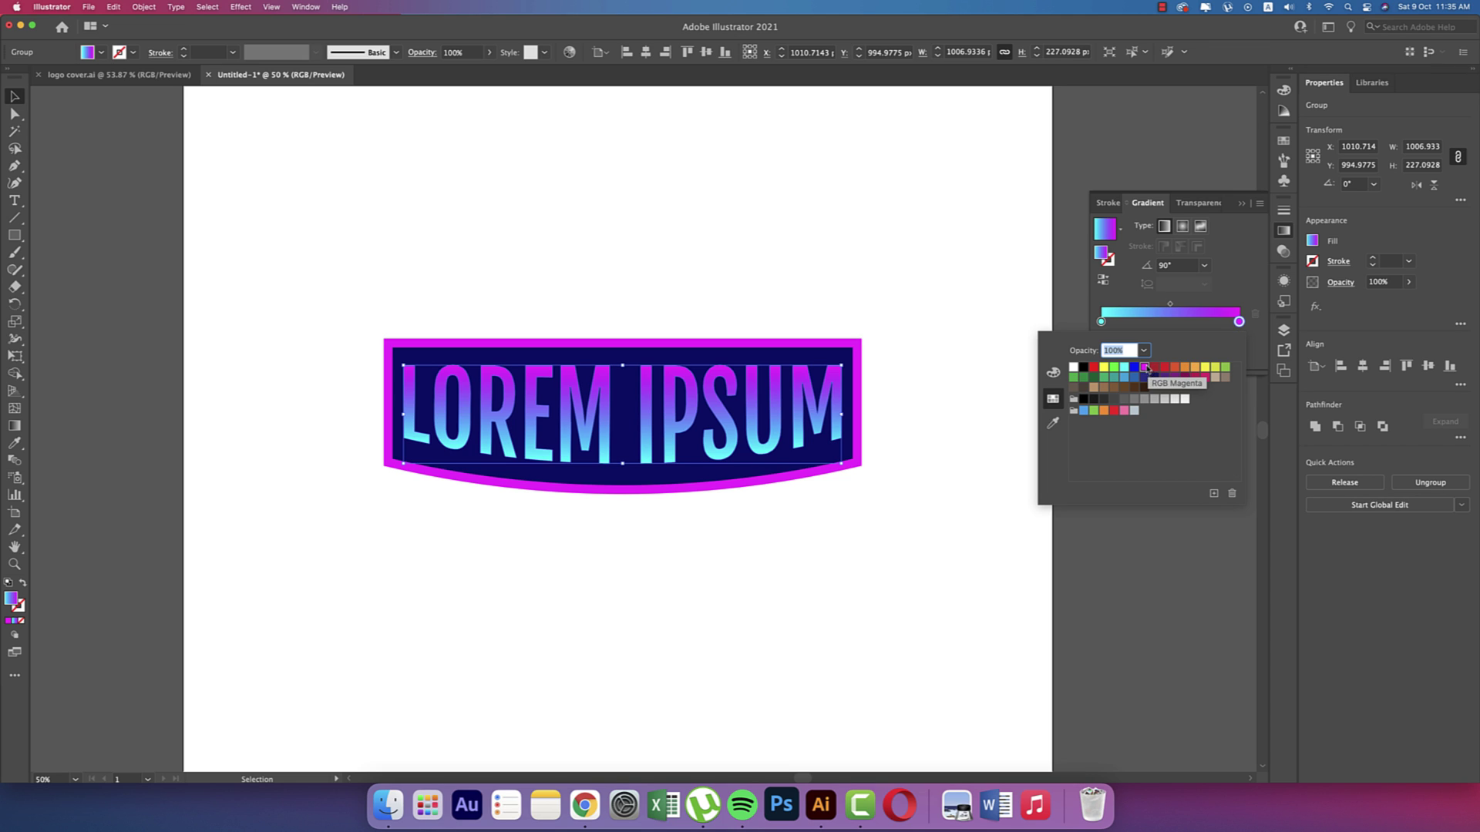
click(1104, 280)
click(1104, 280)
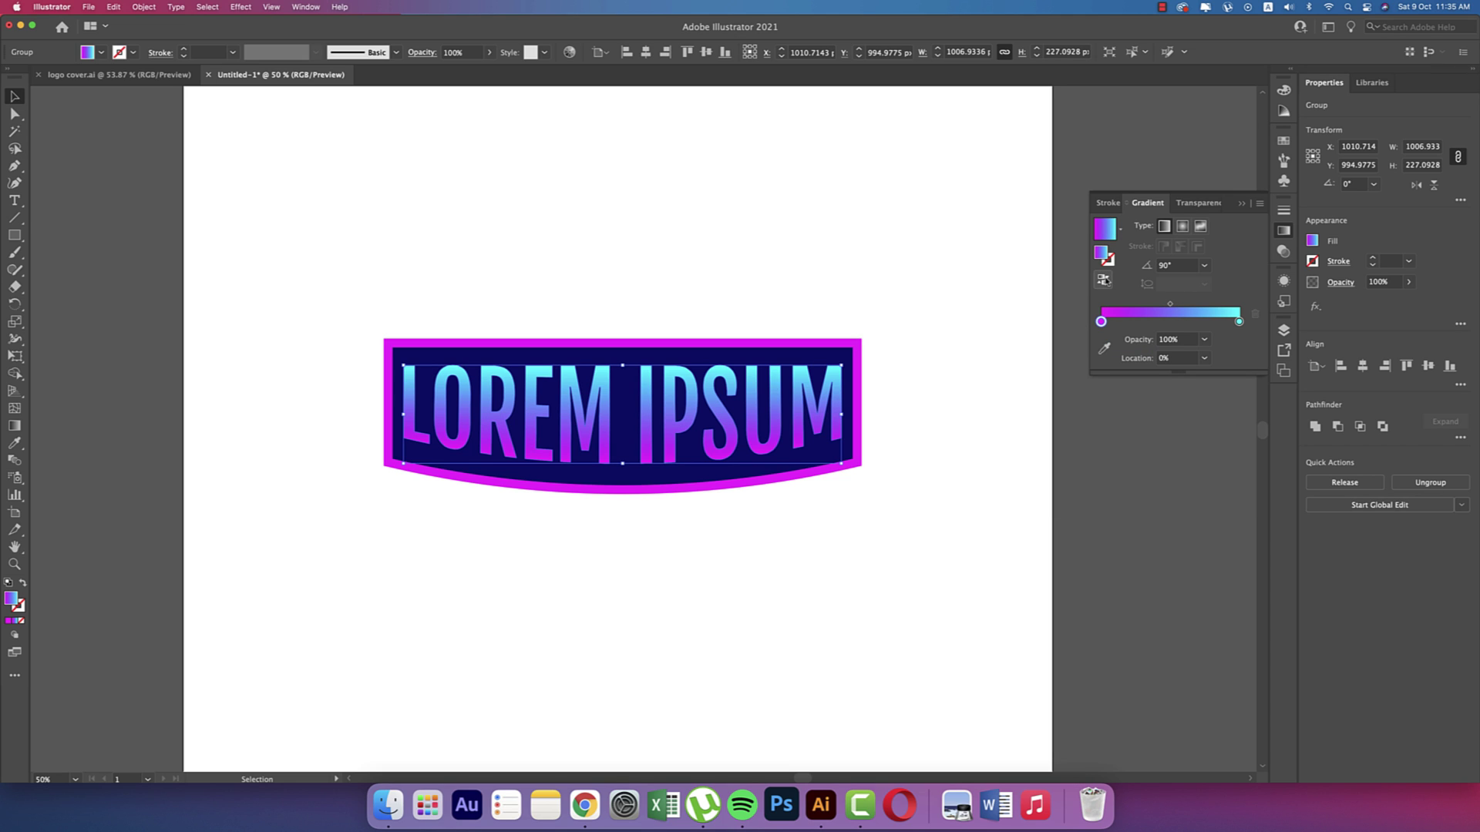
click(940, 367)
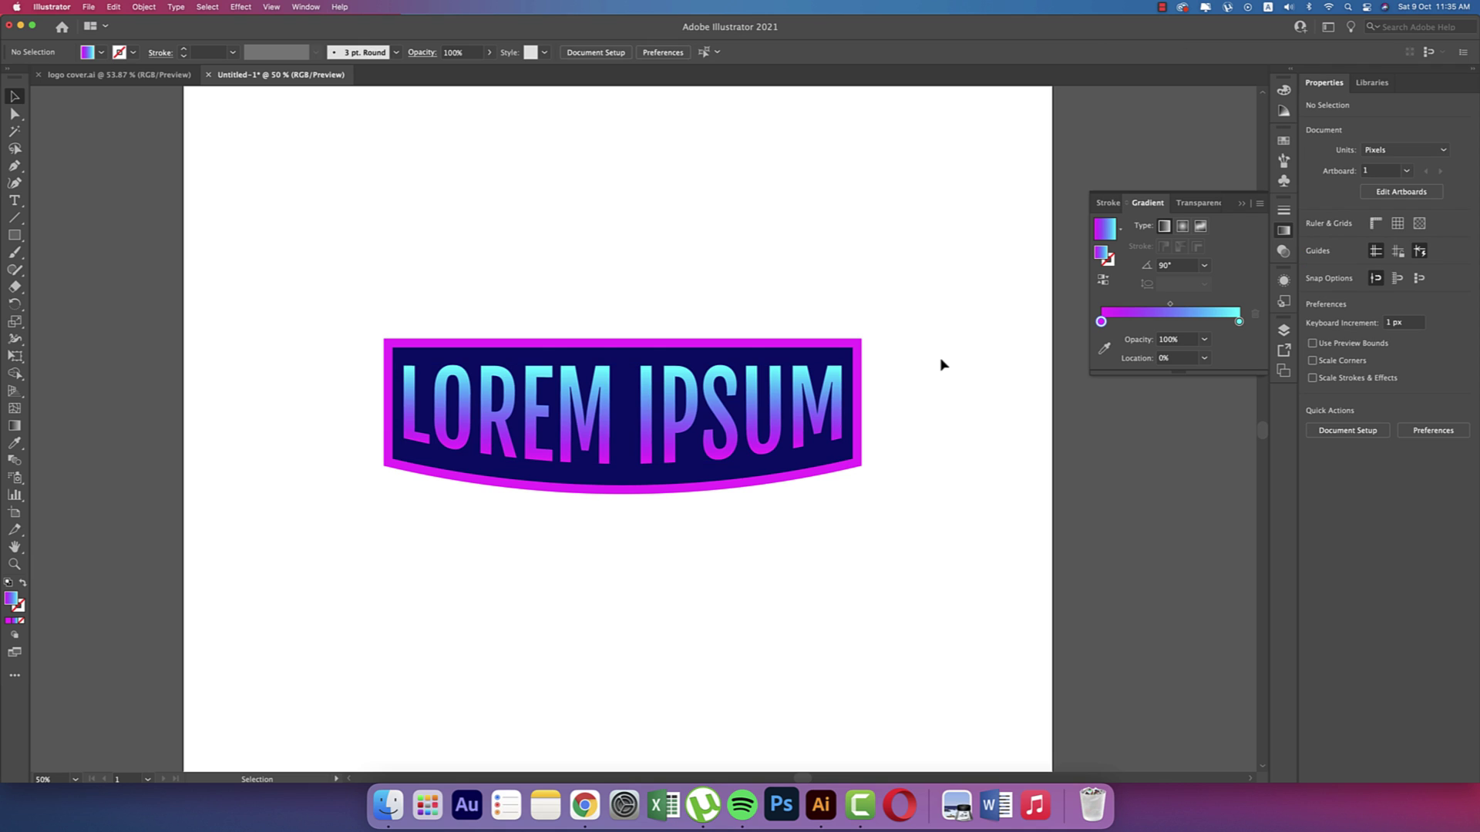
Fully ungroup the logo into separate border, banner and text pieces, undoing accidental moves
click(861, 394)
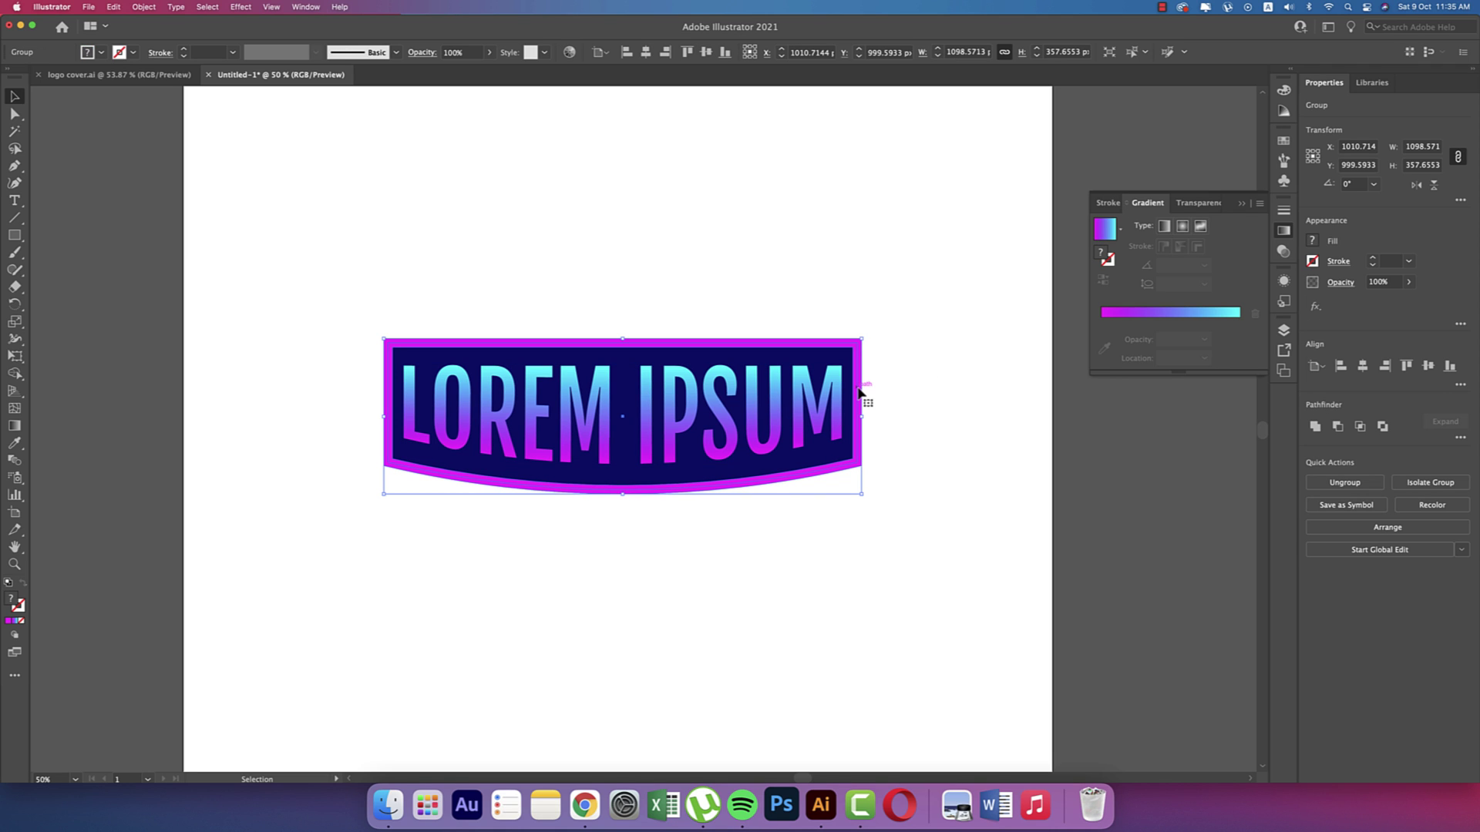
drag(934, 294, 855, 521)
right_click(860, 397)
click(894, 502)
click(917, 471)
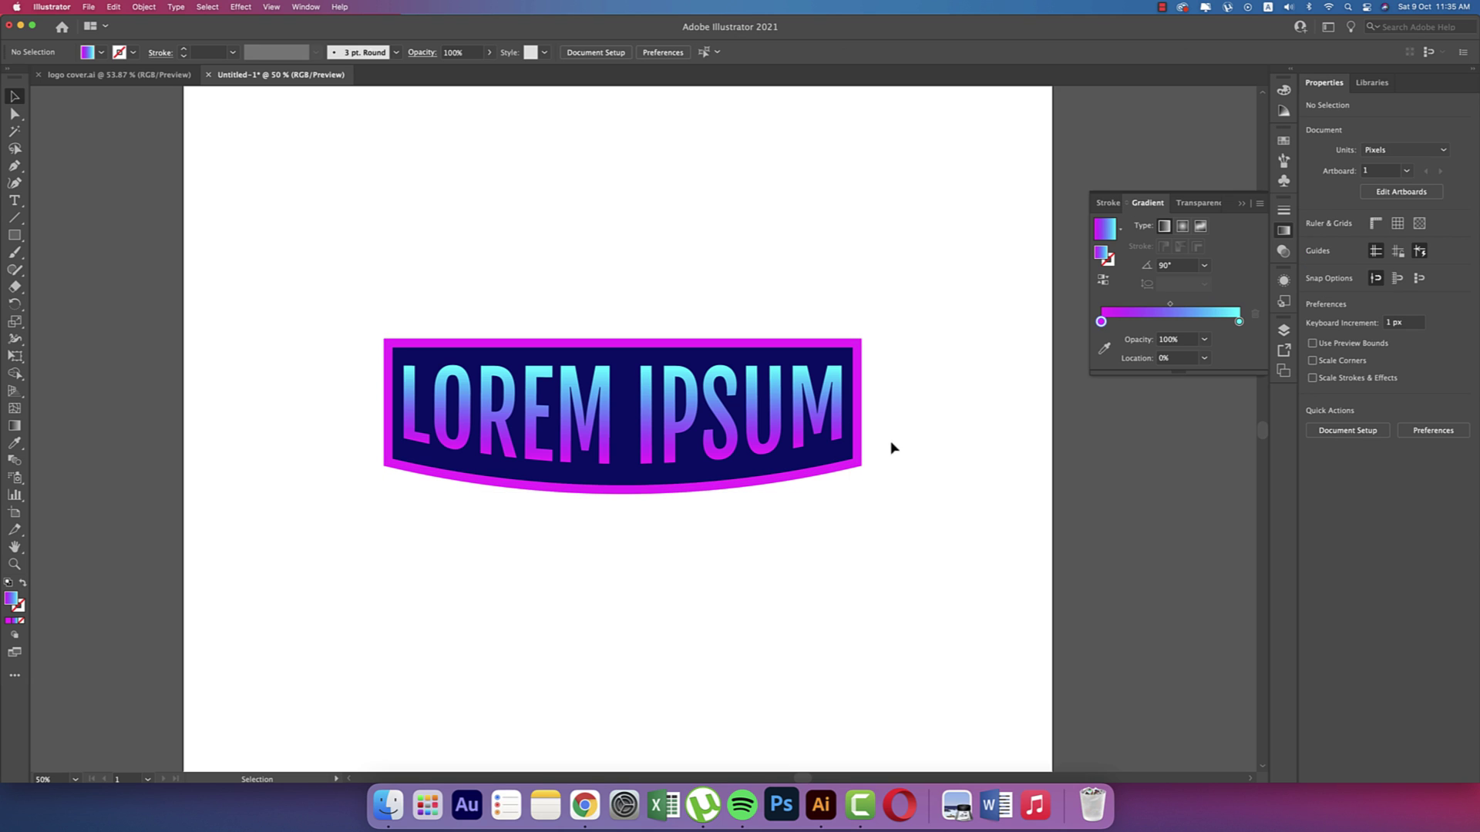
drag(861, 439, 864, 364)
key(super+z)
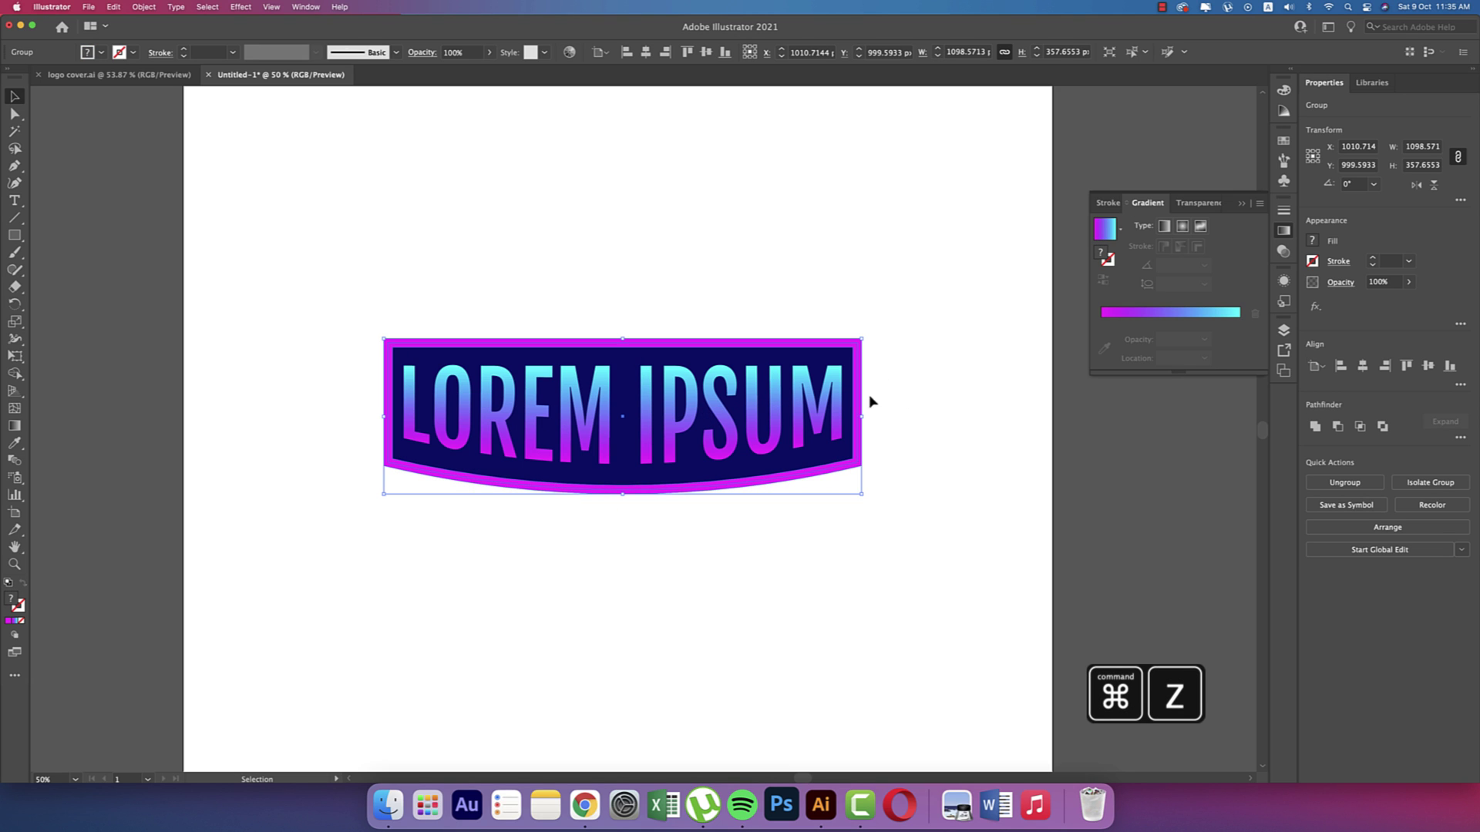
right_click(862, 407)
click(886, 503)
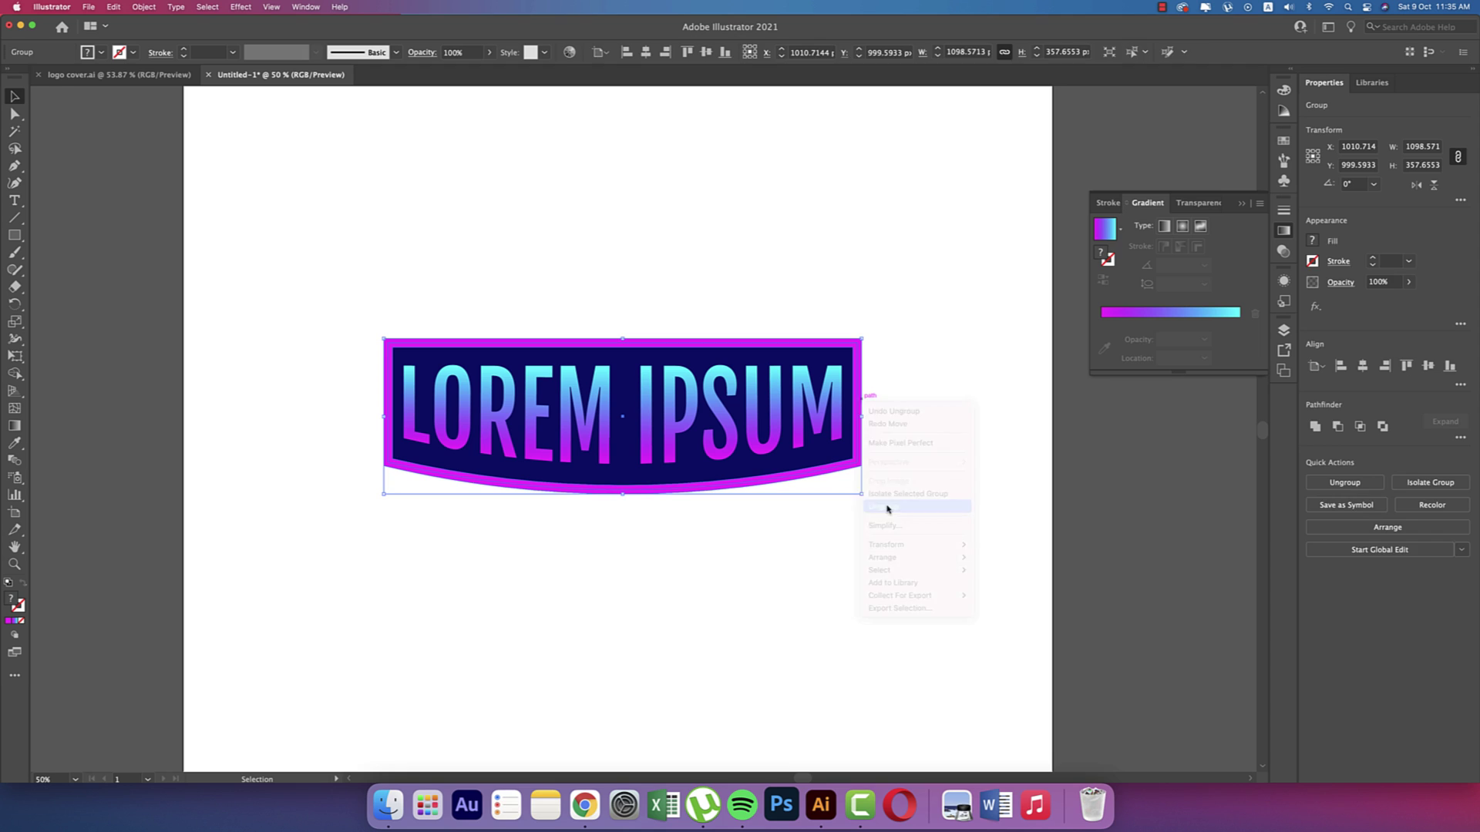
click(873, 471)
drag(862, 450, 874, 446)
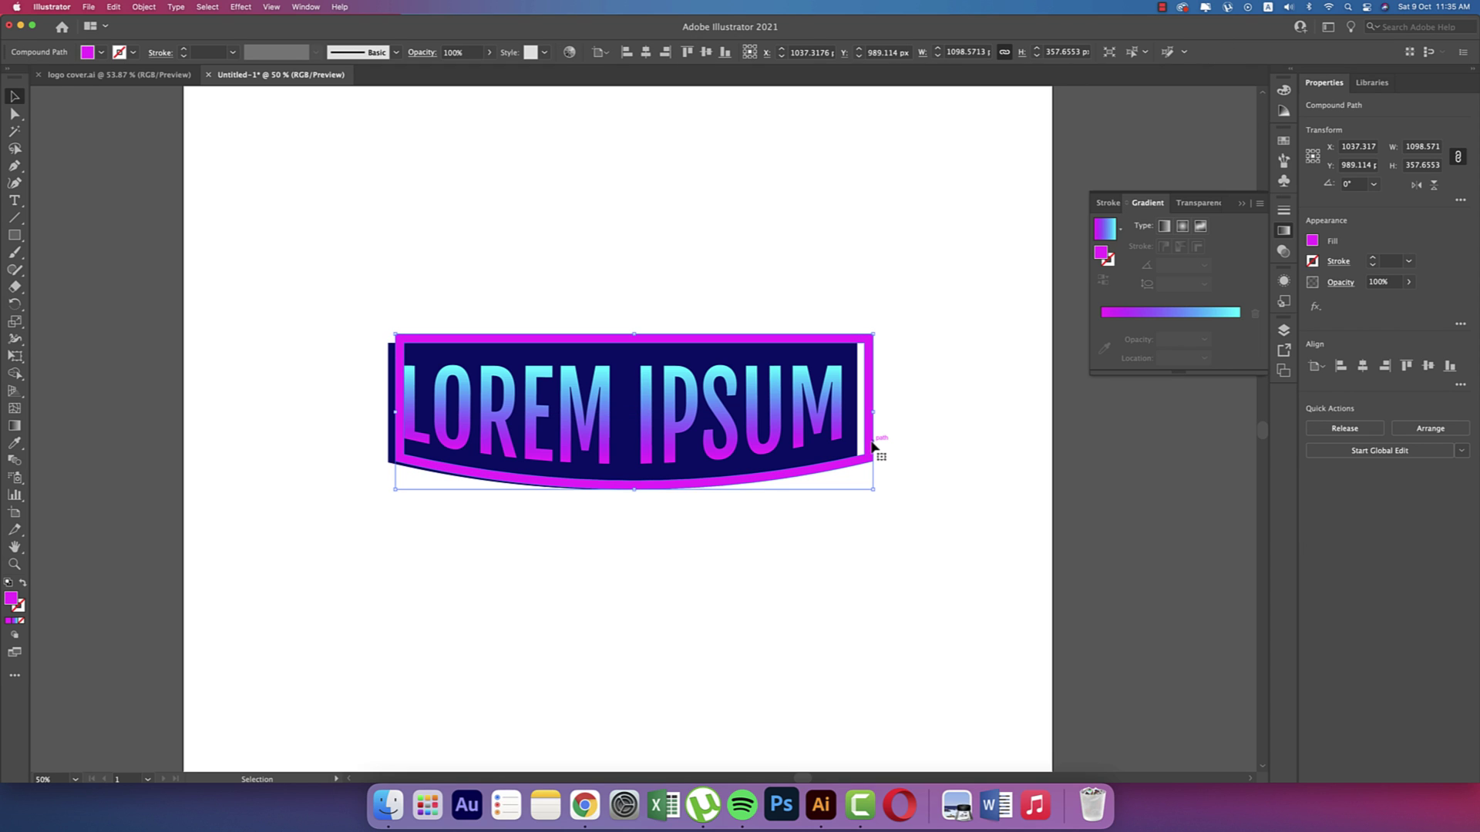
key(super+z)
Copy the text's gradient onto the border and run it vertically, cyan at top, magenta at bottom
key(i)
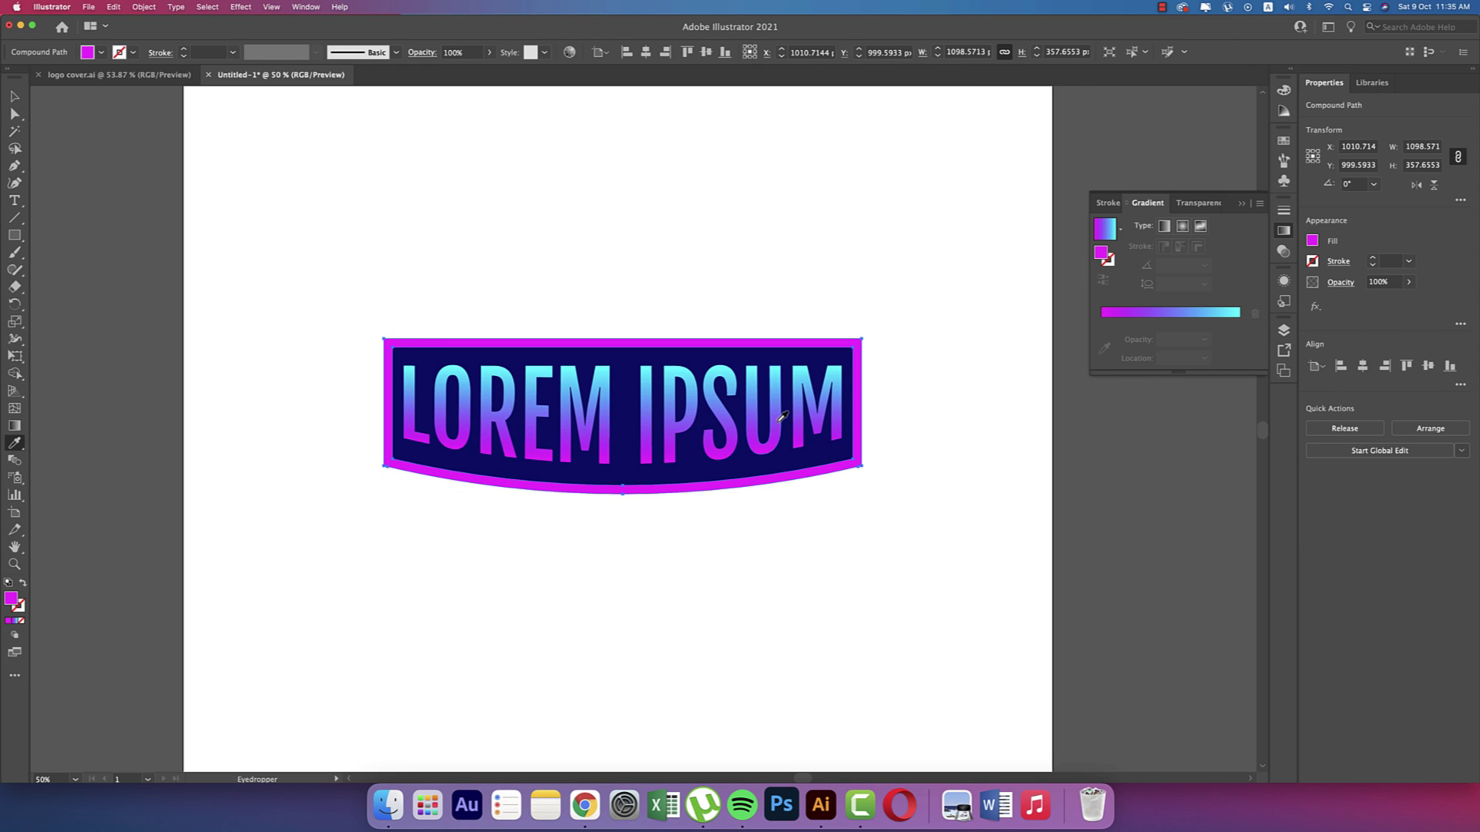
click(781, 419)
key(g)
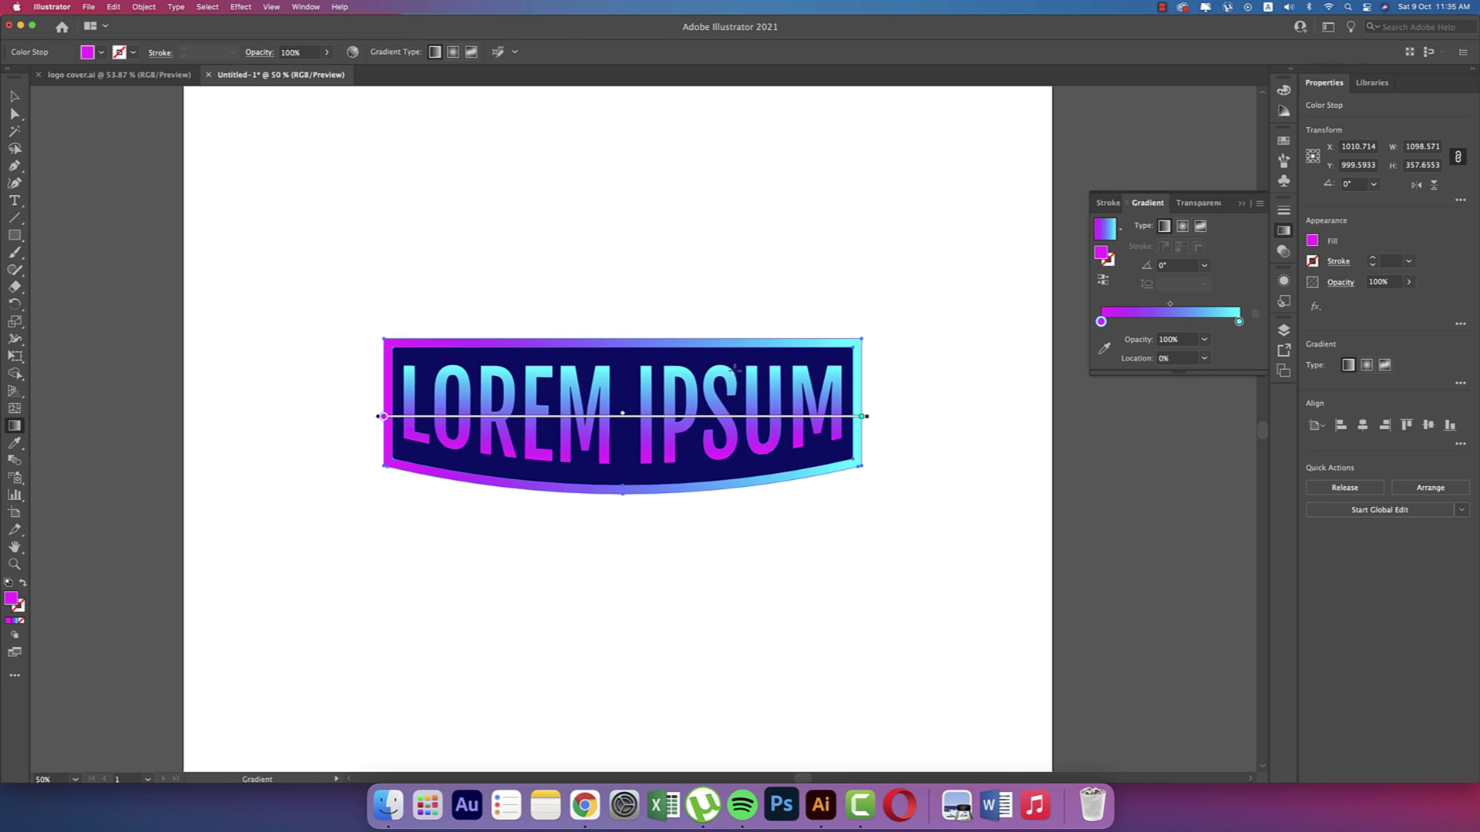
mouse_move(704, 337)
mouse_down()
mouse_move(683, 497)
mouse_move(689, 341)
mouse_up()
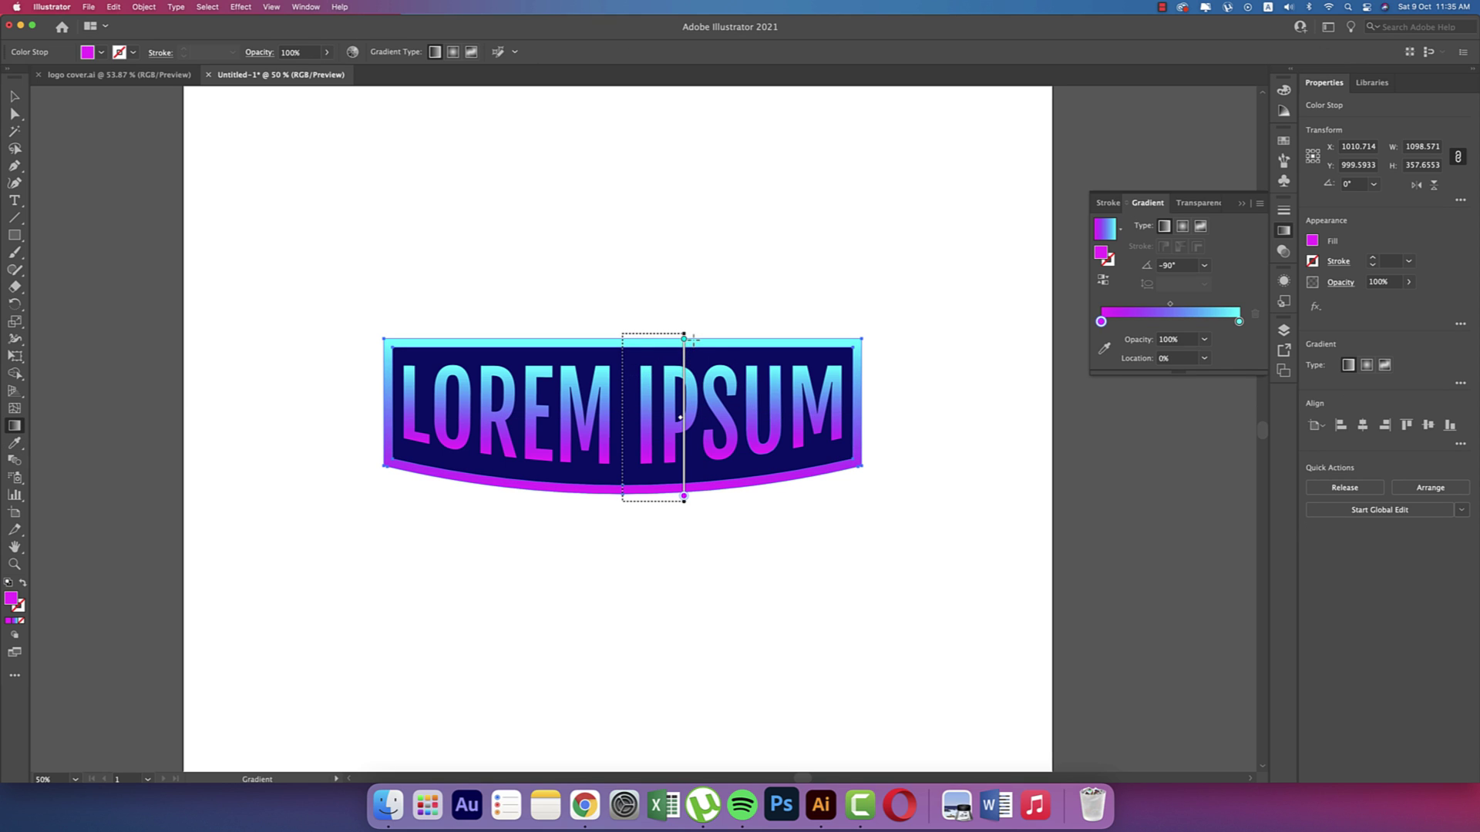
drag(622, 498, 623, 337)
key(v)
click(931, 494)
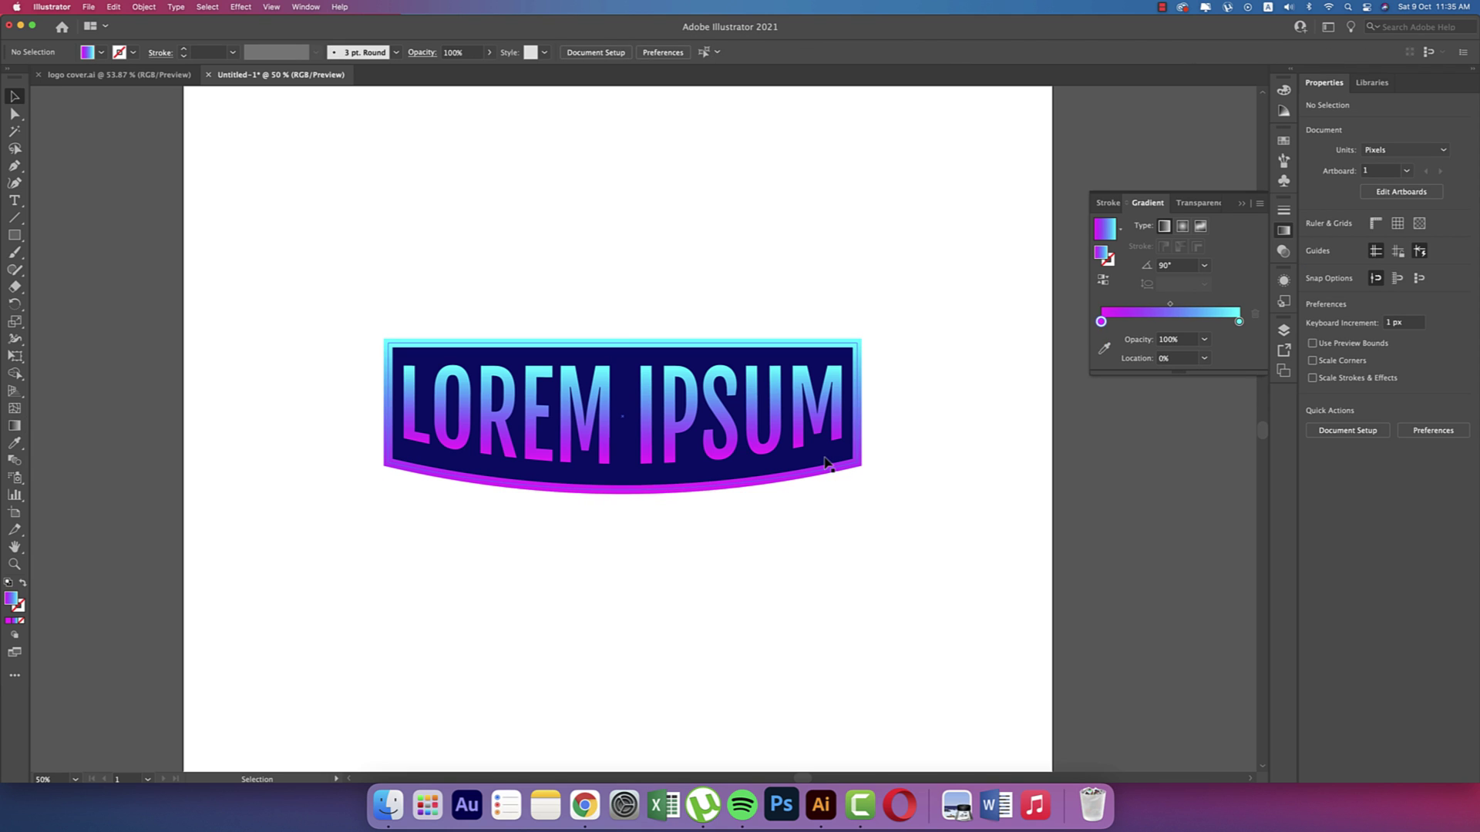
click(839, 462)
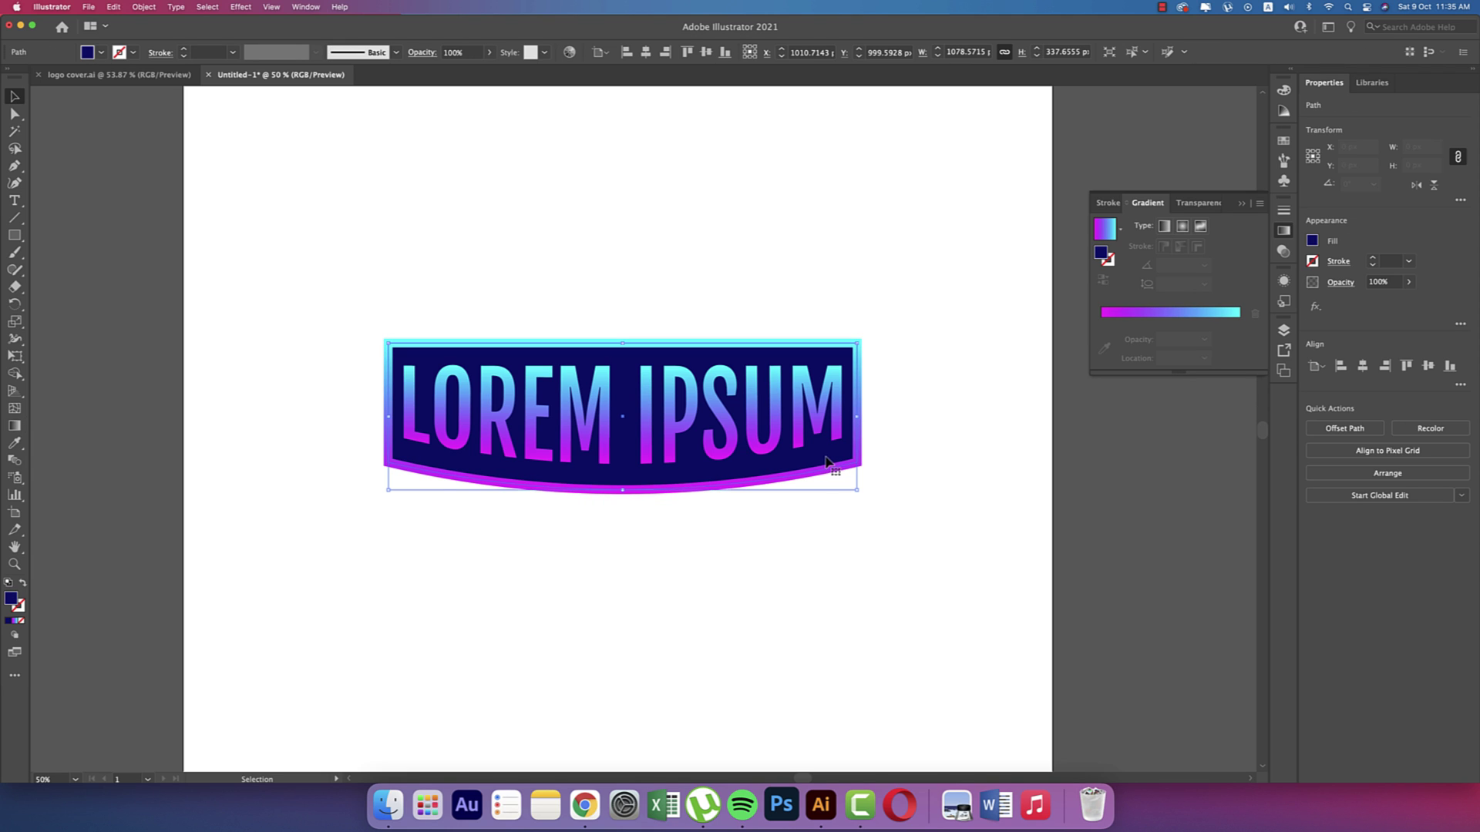
Change the inner banner's fill to a darker, more saturated navy
double_click(11, 599)
drag(1097, 312, 1099, 325)
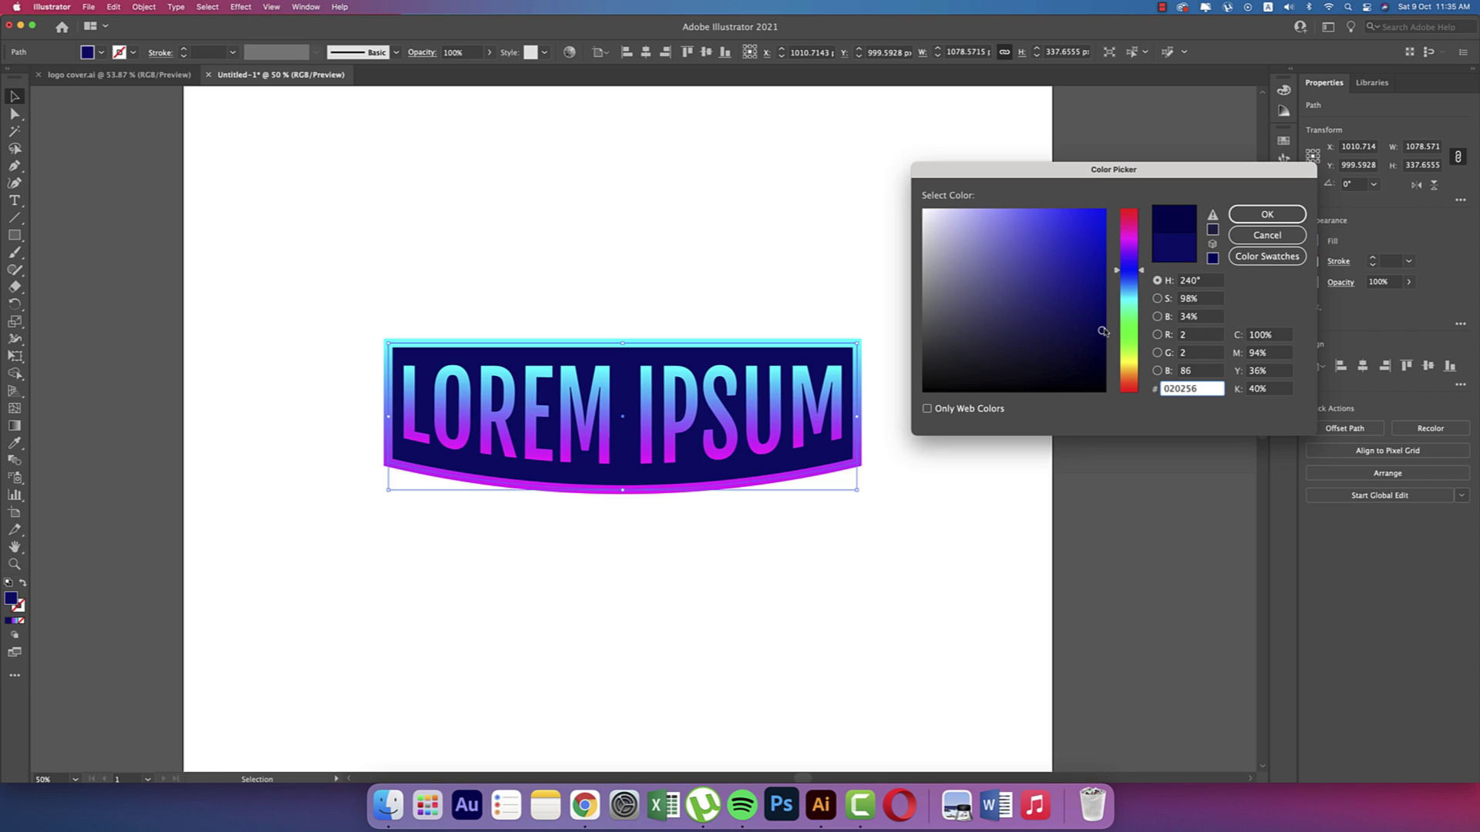
click(1268, 215)
click(1034, 408)
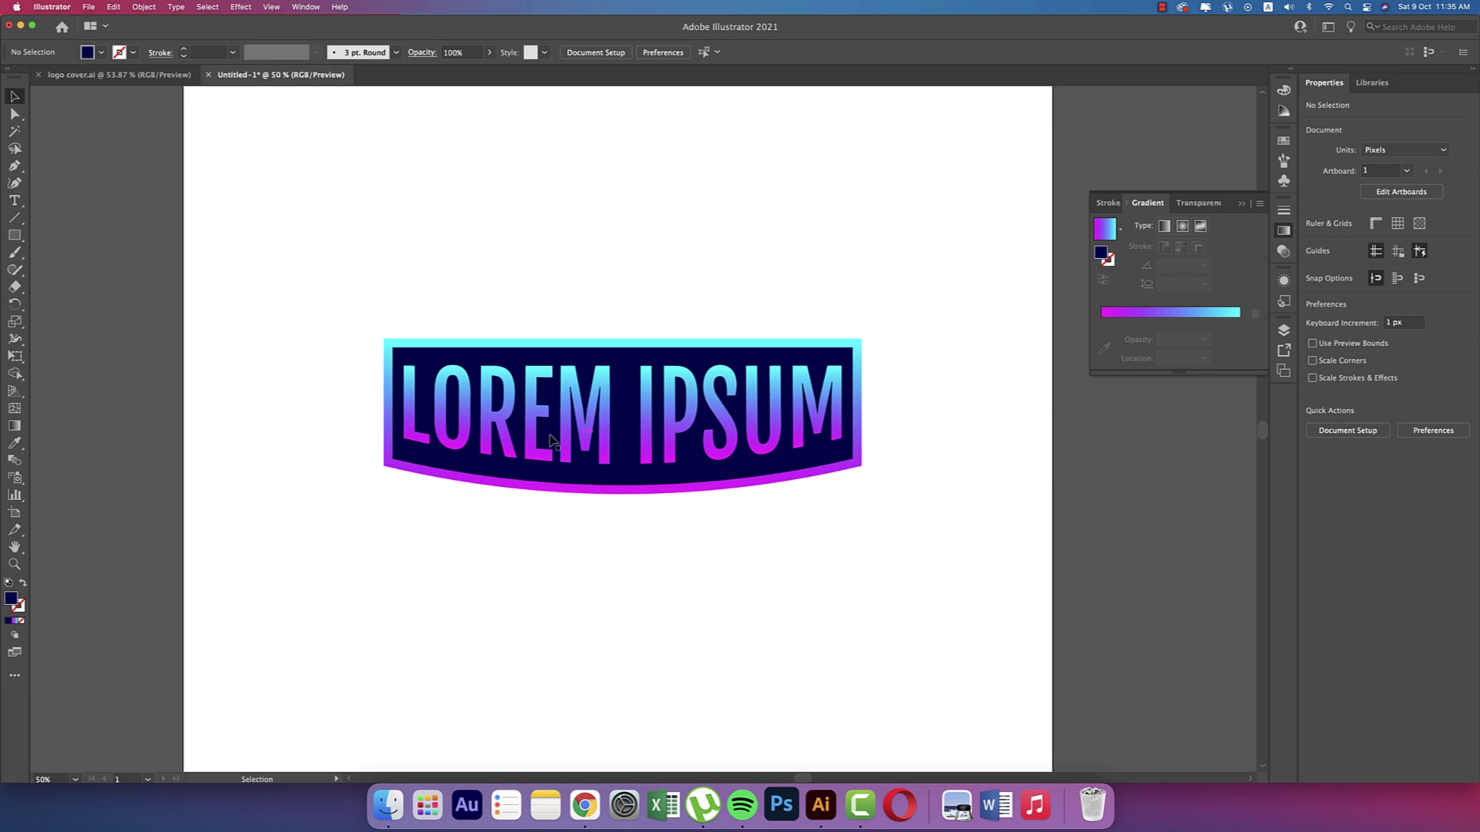
Paste a copy of the LOREM IPSUM text in front, then undo moving it
click(723, 426)
key(super+f)
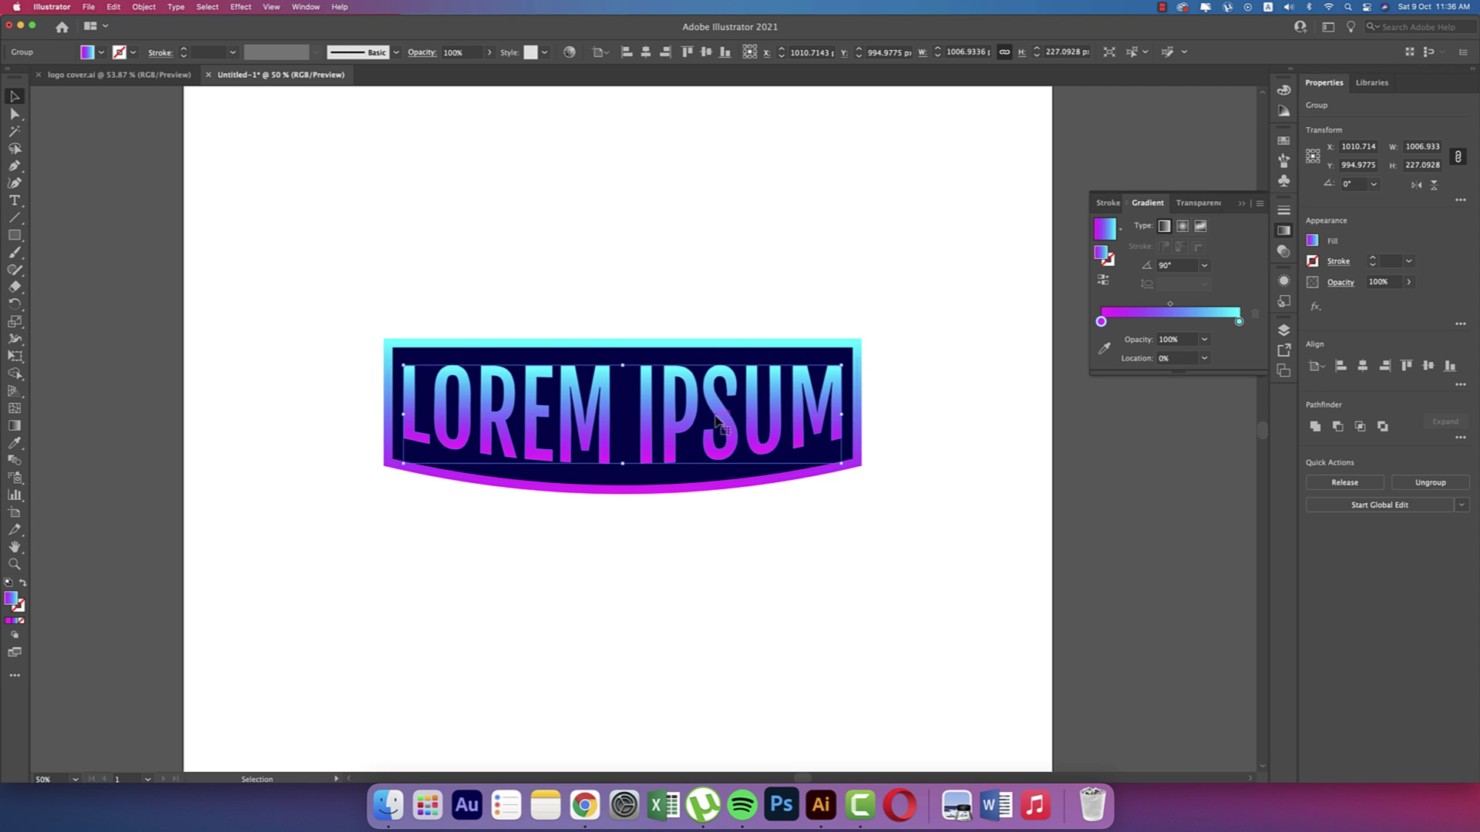
drag(715, 422, 715, 295)
key(super+z)
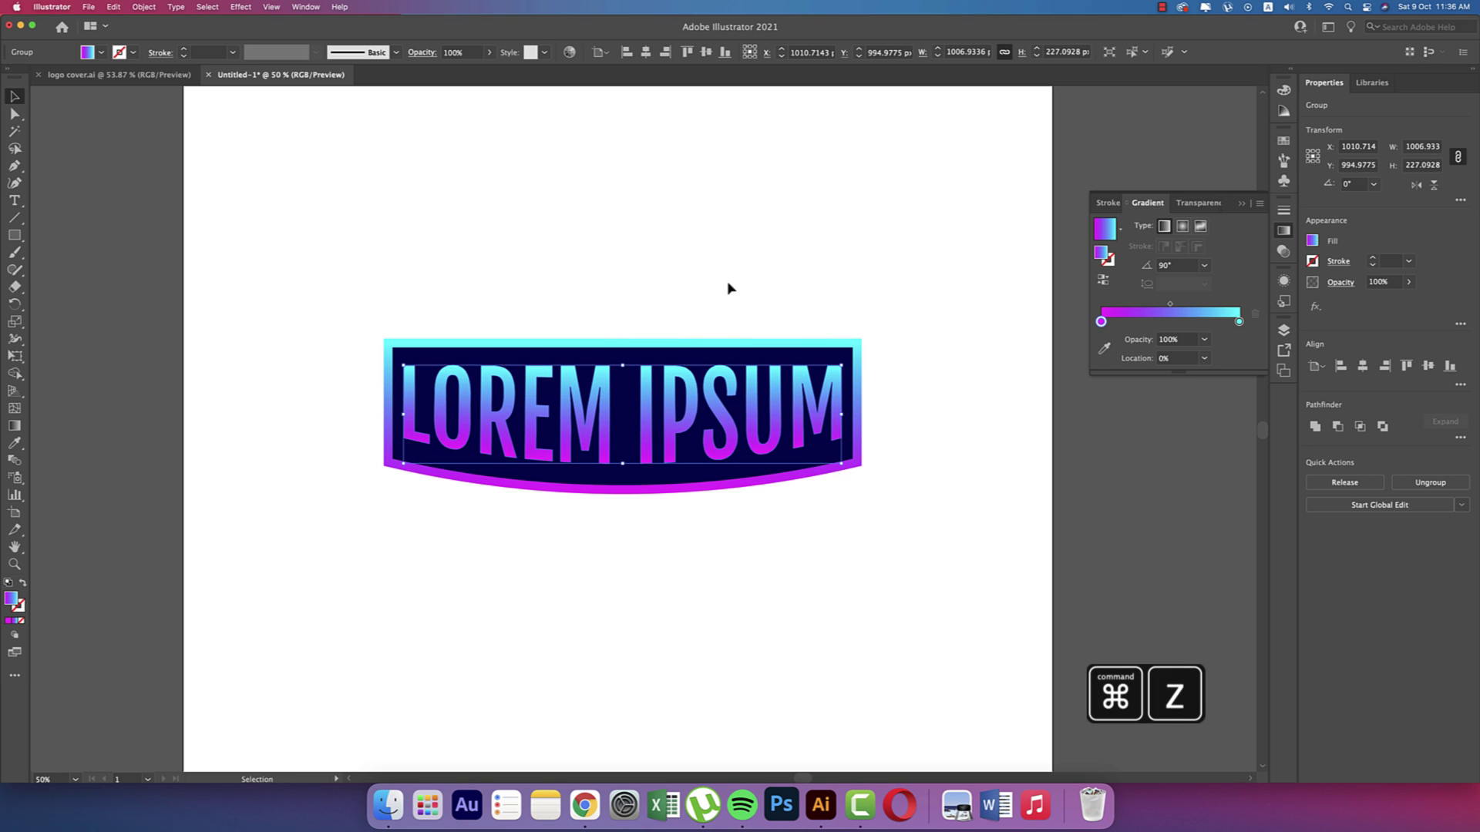
click(898, 384)
Reselect just the text and try duplicating it upward twice, undoing both attempts
drag(799, 294, 825, 500)
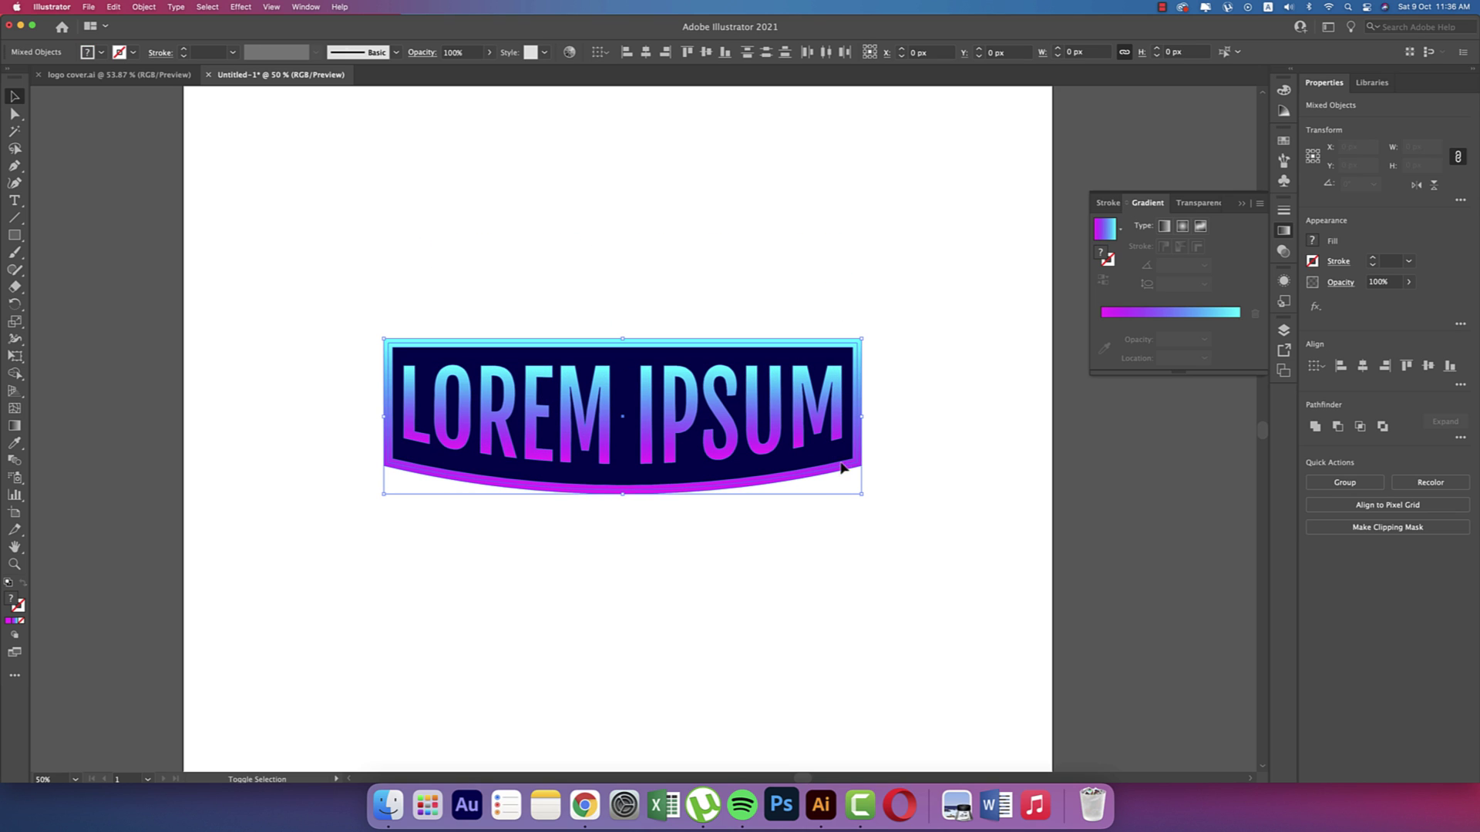
shift+click(845, 481)
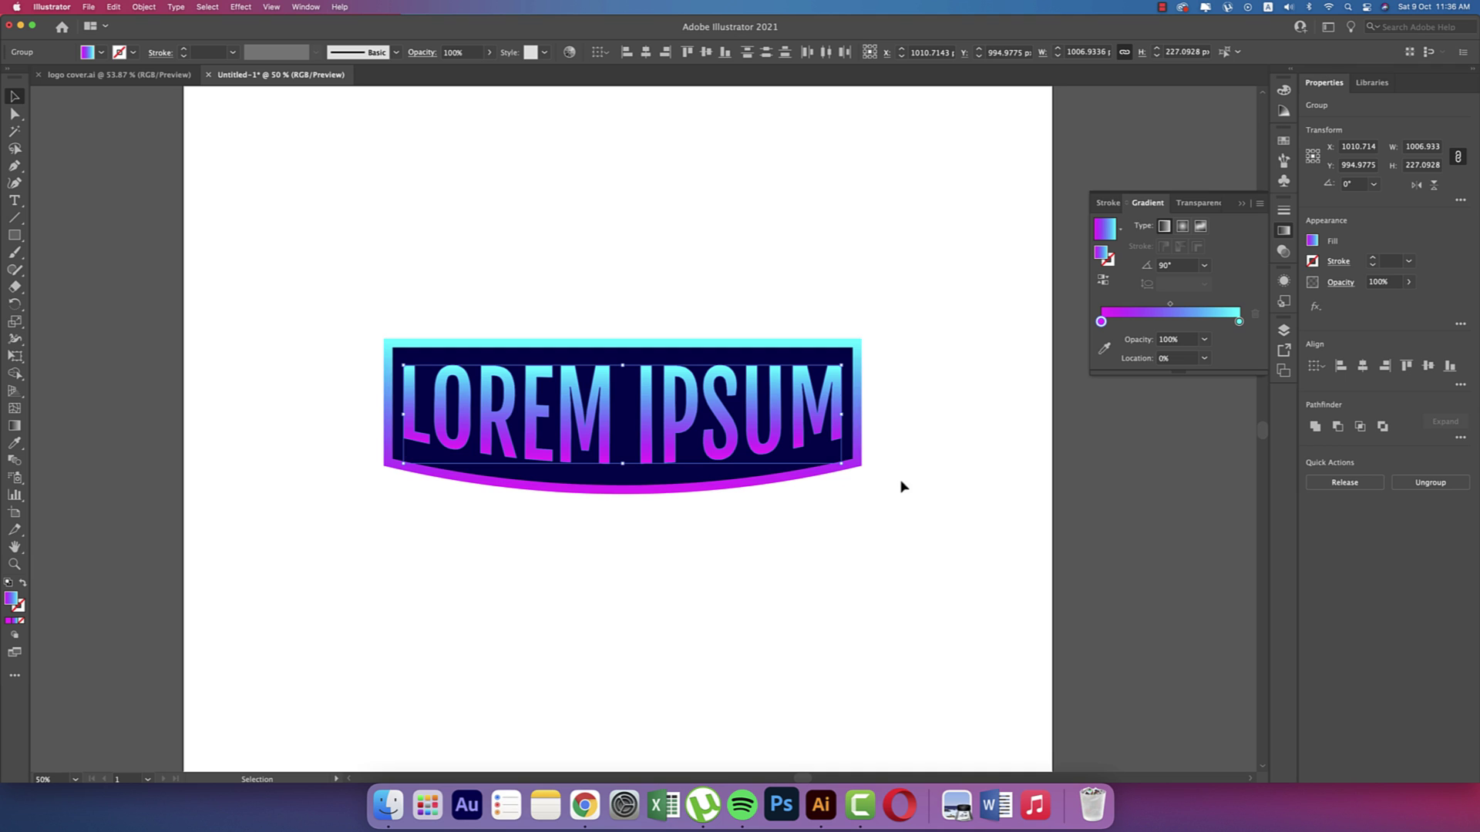
drag(819, 410, 818, 246)
key(super+z)
drag(670, 411, 671, 351)
key(super+z)
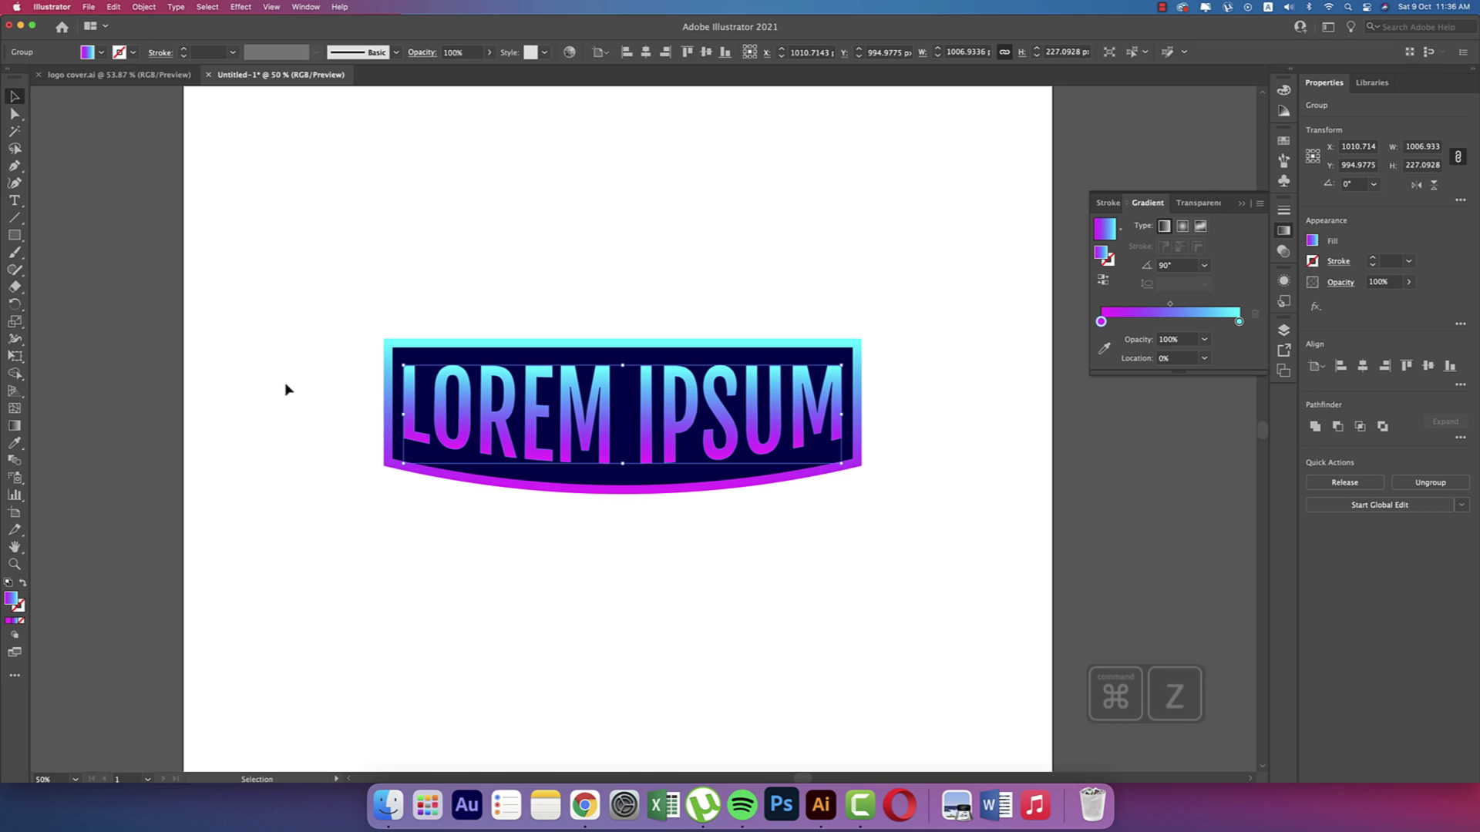
click(52, 306)
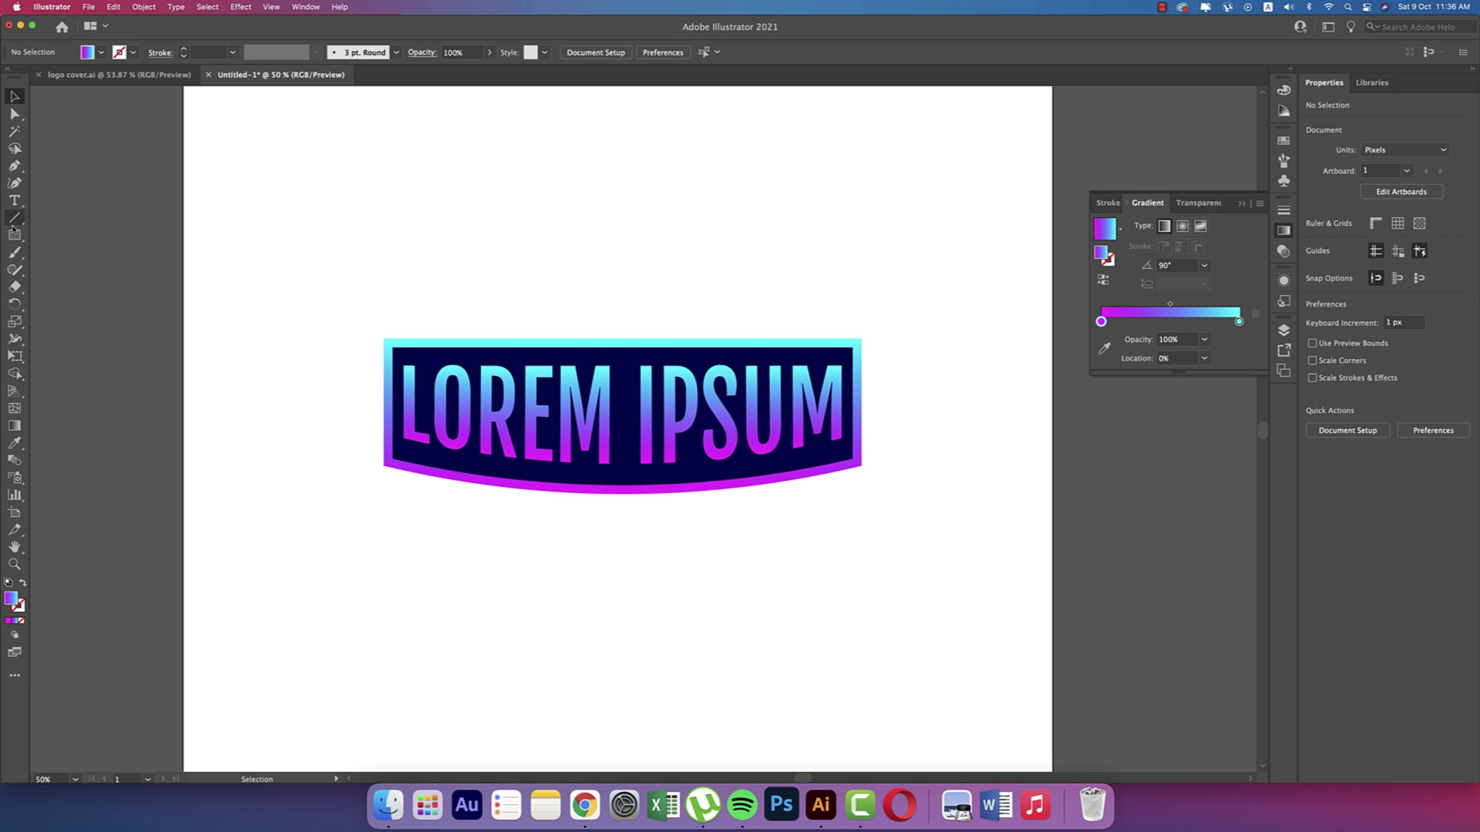
Draw a horizontal Pen line across the text from the L's left edge
key(p)
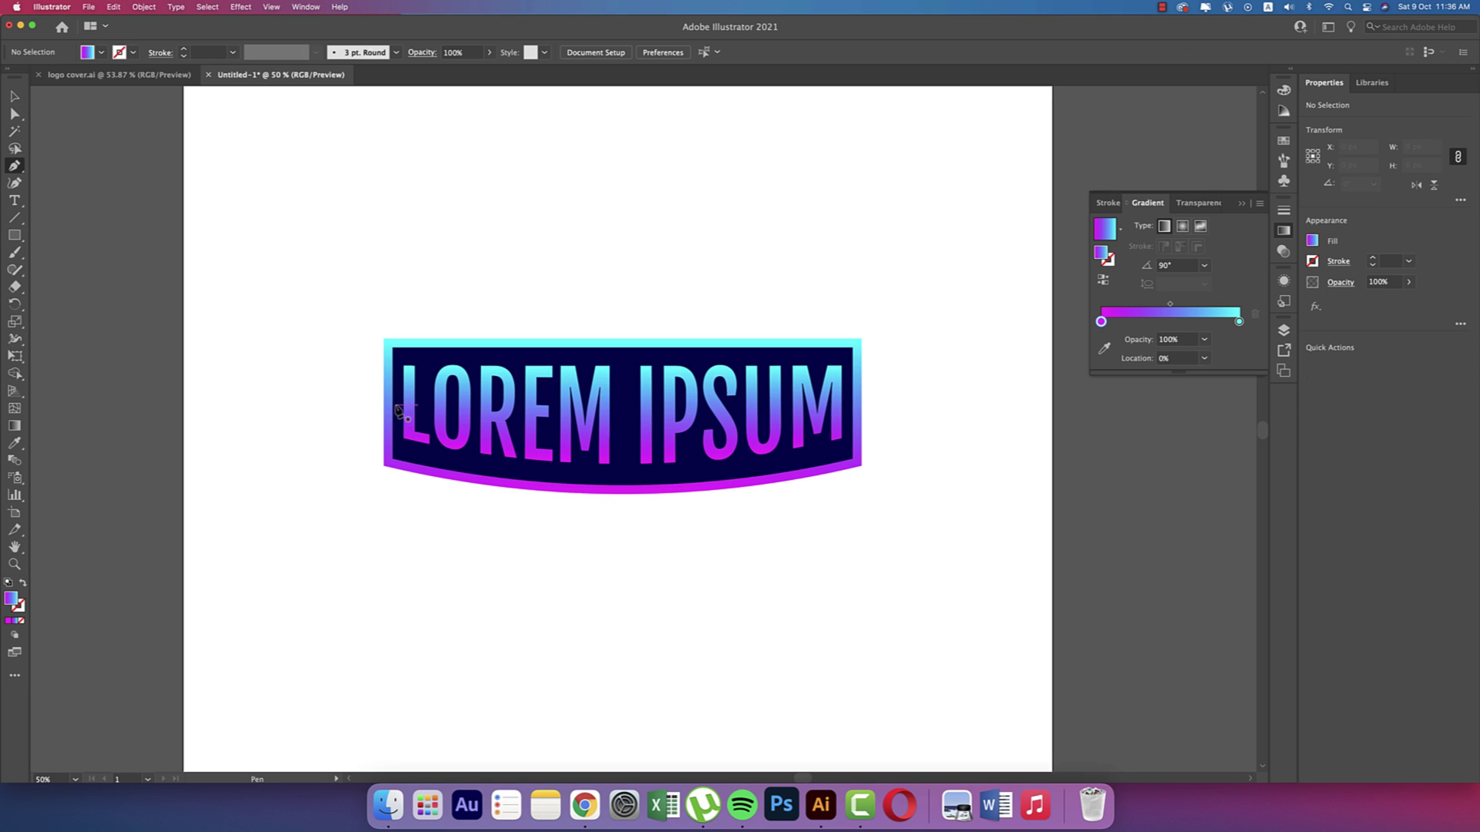
click(403, 399)
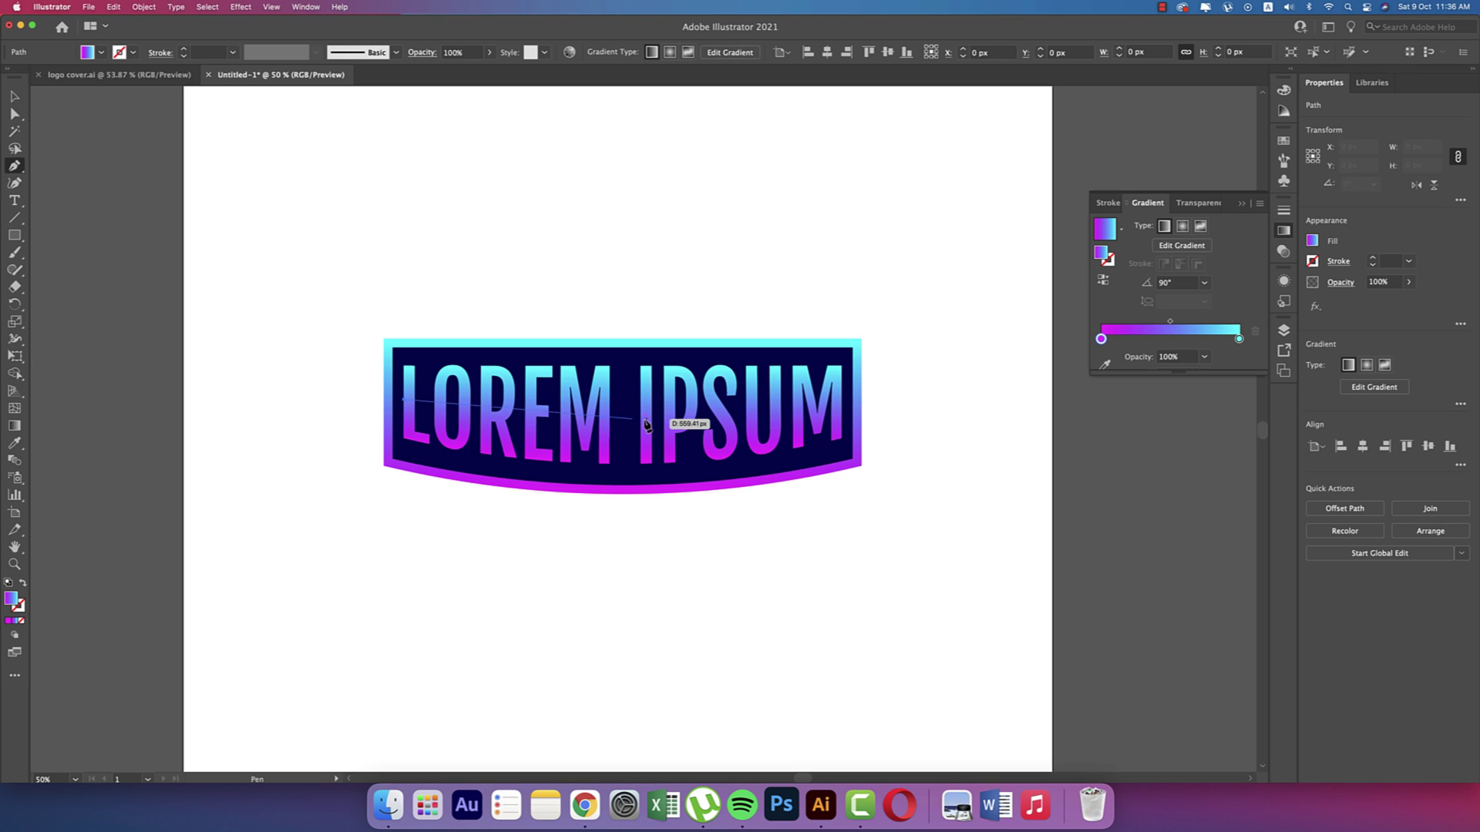
click(844, 401)
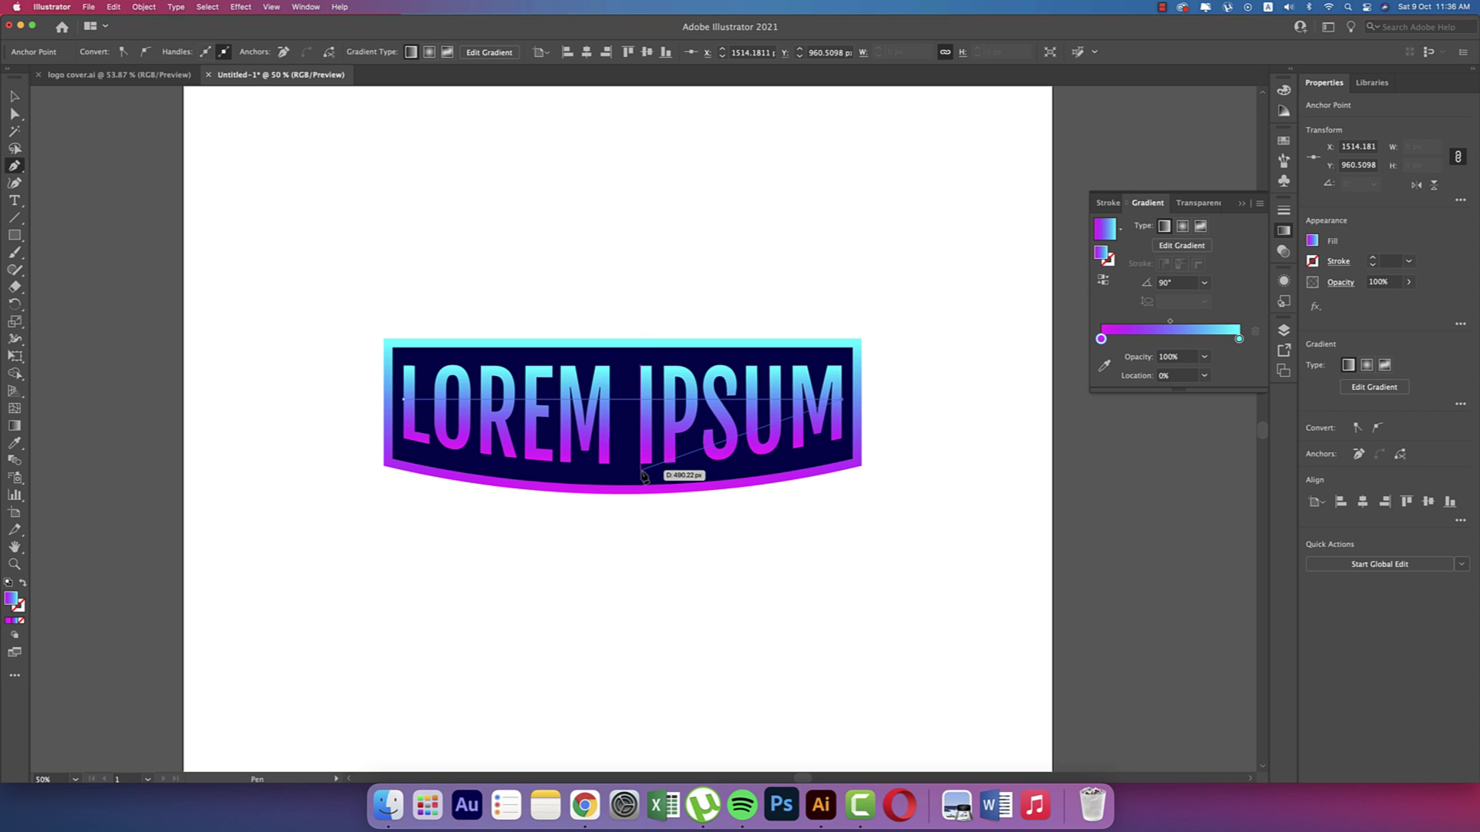
click(644, 477)
key(super+z)
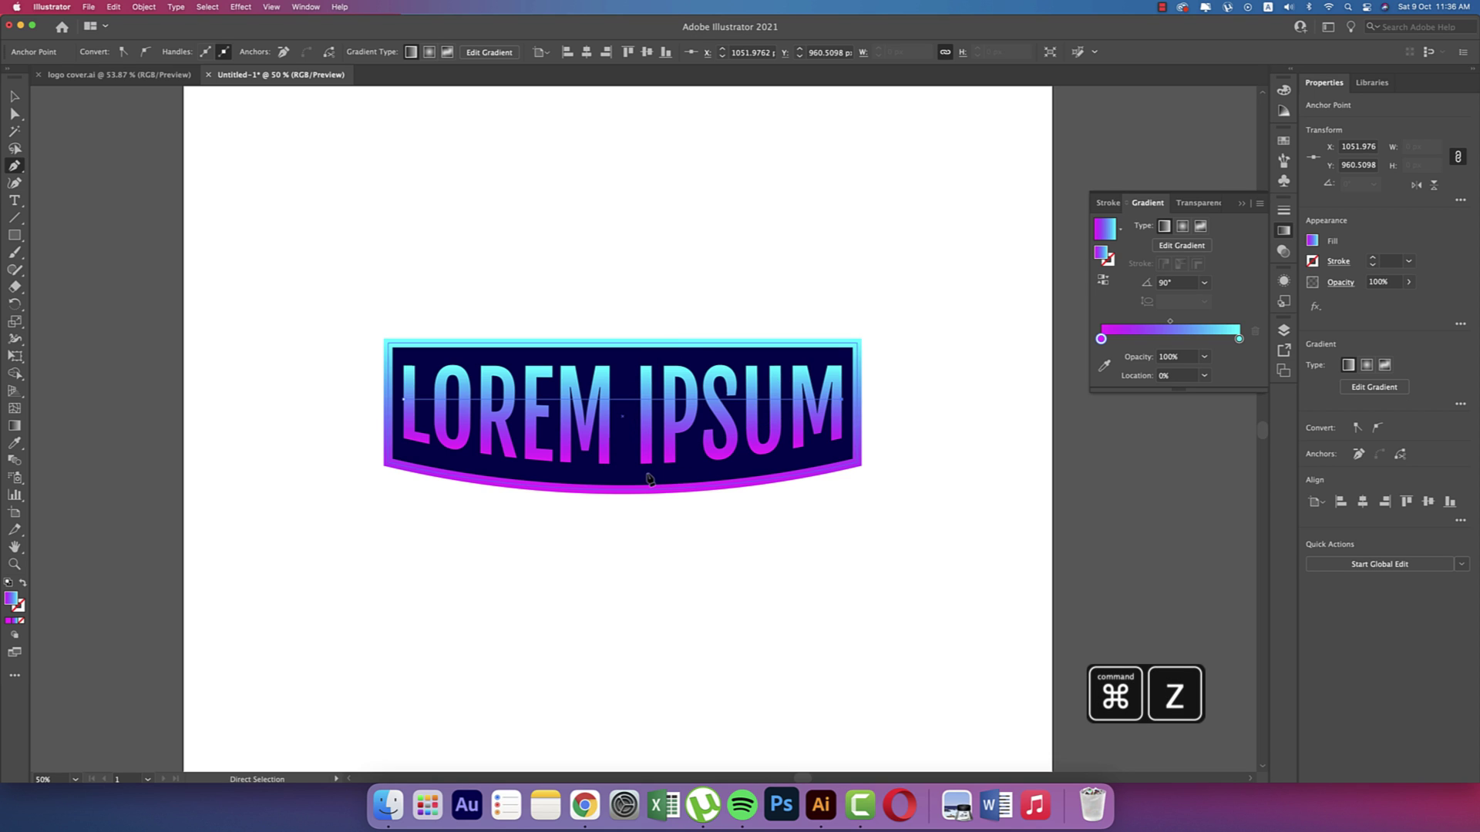
Shape the path into a closed band with a curved lower edge below the letters
drag(641, 470, 409, 478)
key(super+x)
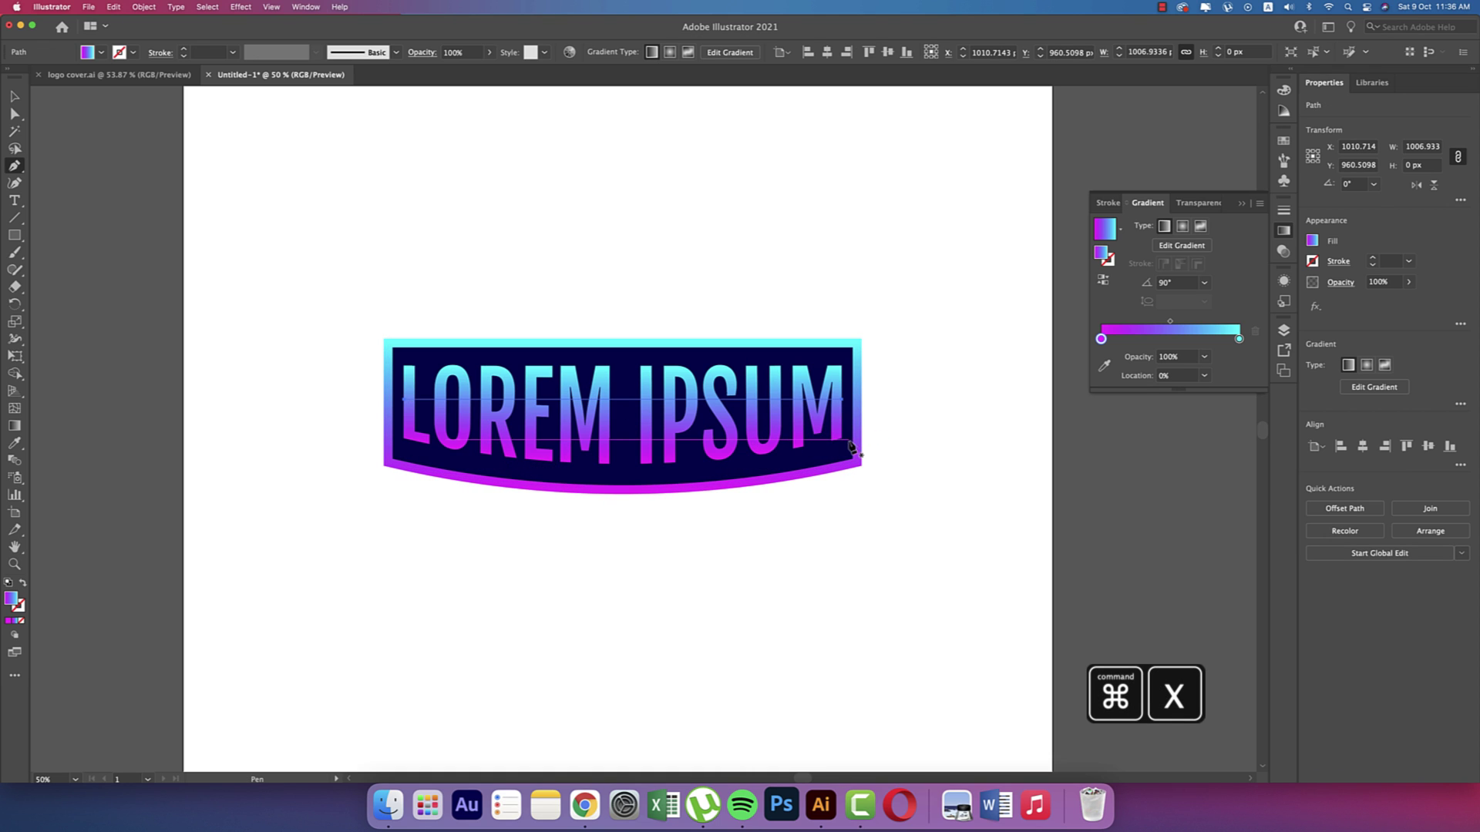
drag(846, 445, 151, 379)
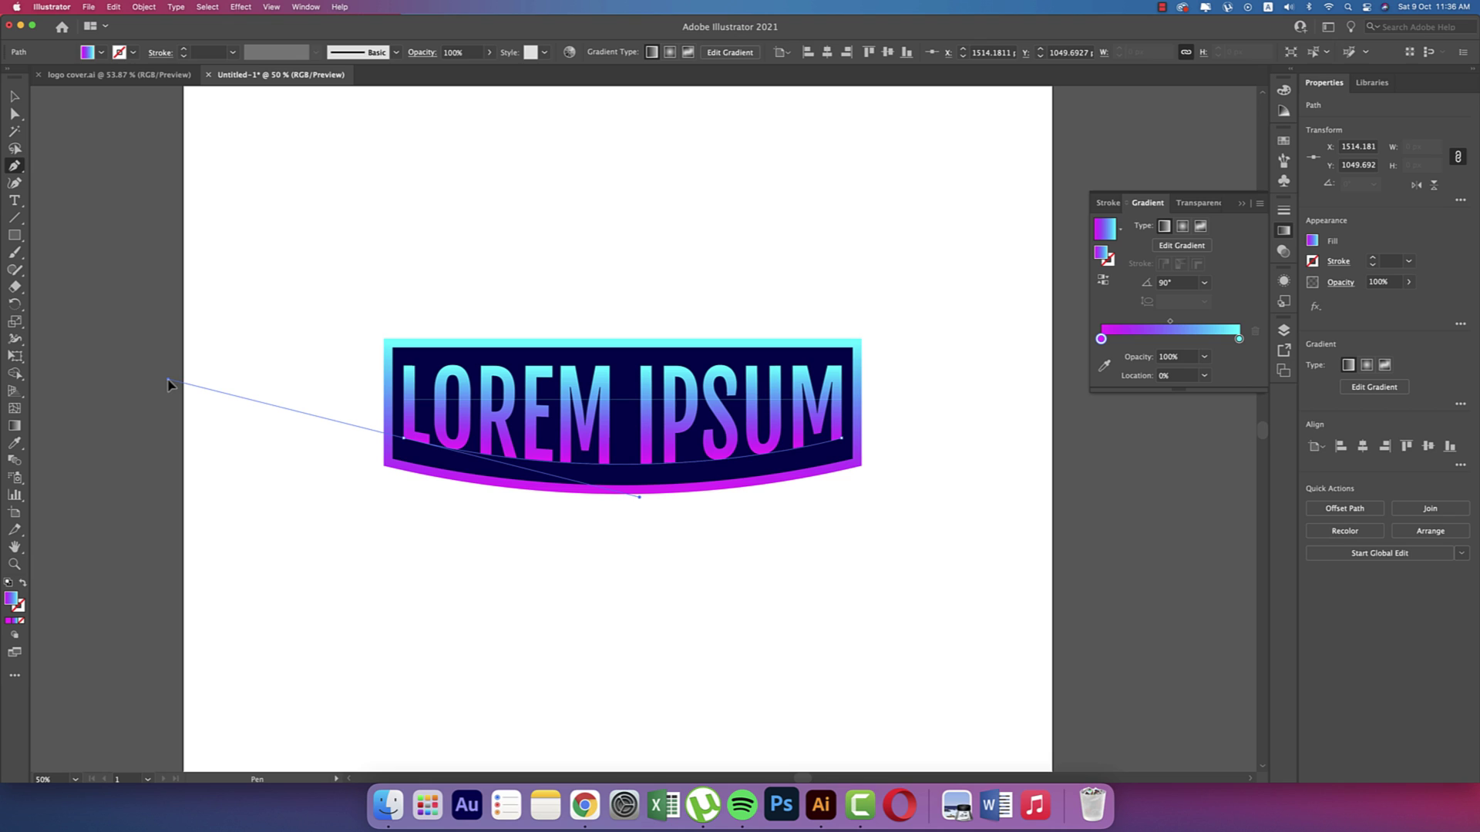
drag(169, 384, 172, 383)
drag(404, 438, 405, 399)
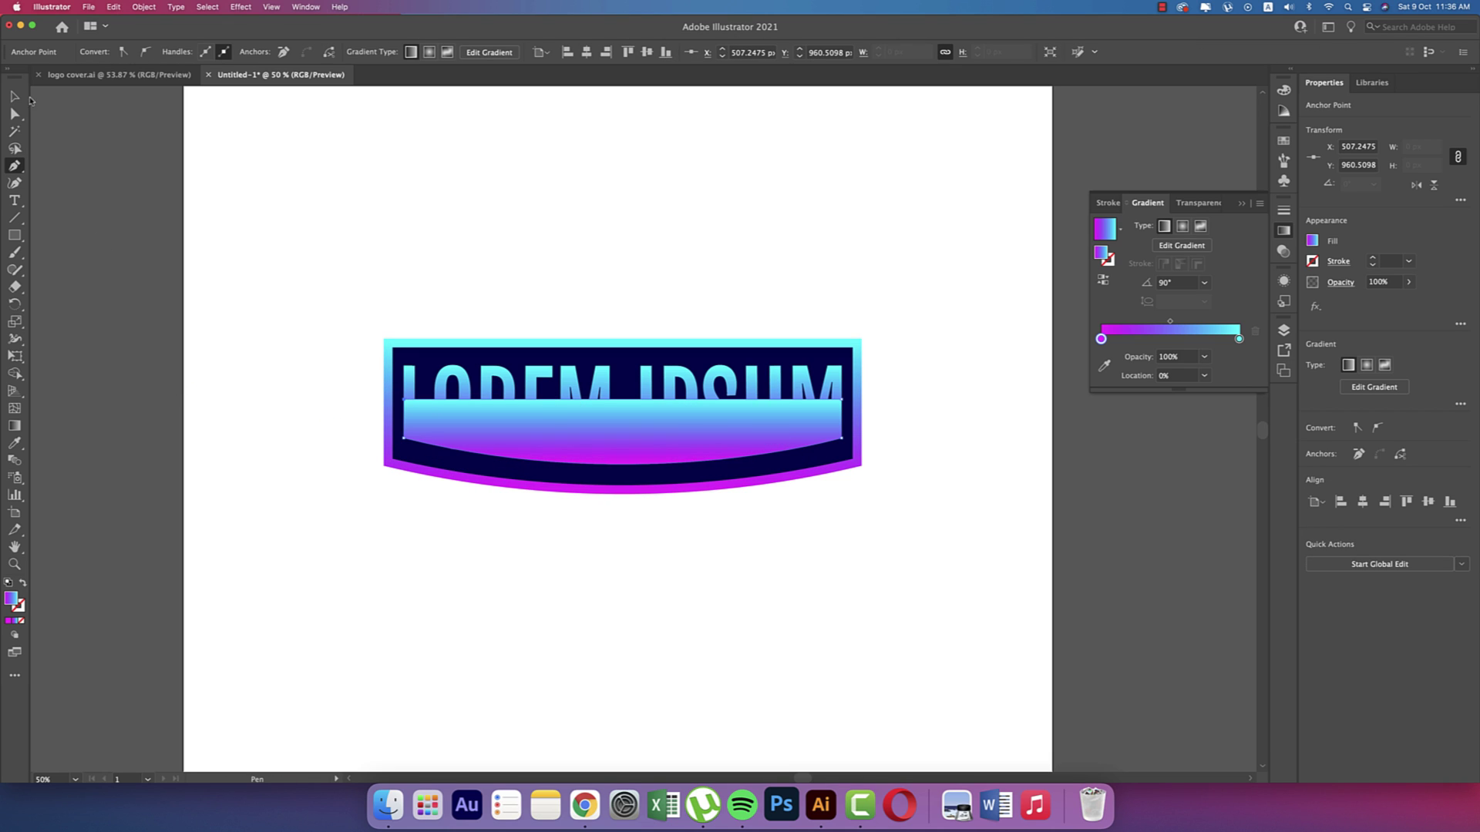
Select the gradient band together with the LOREM IPSUM letters and switch to Shape Builder
click(15, 96)
click(810, 384)
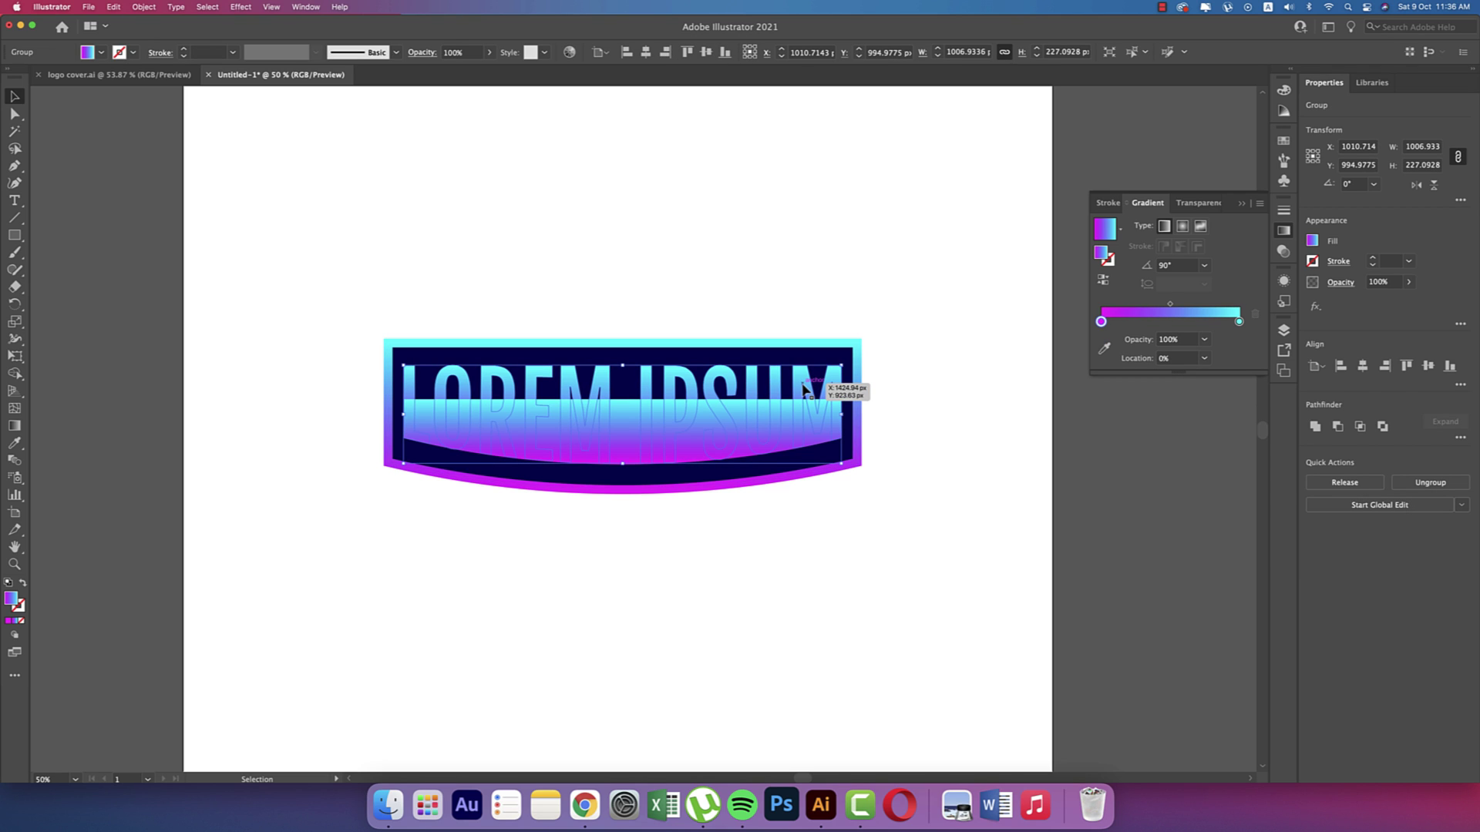
click(829, 409)
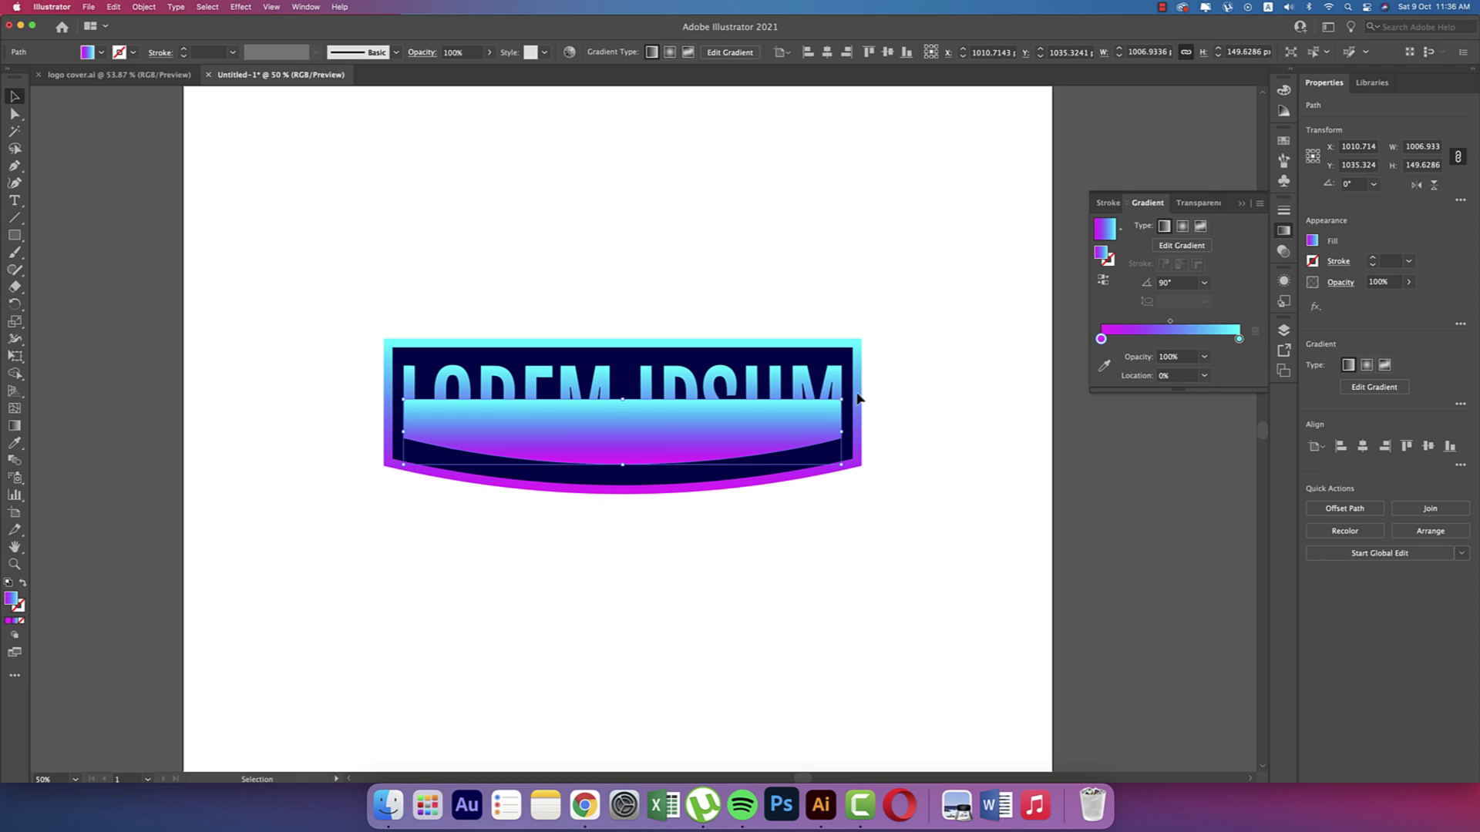
shift+click(831, 383)
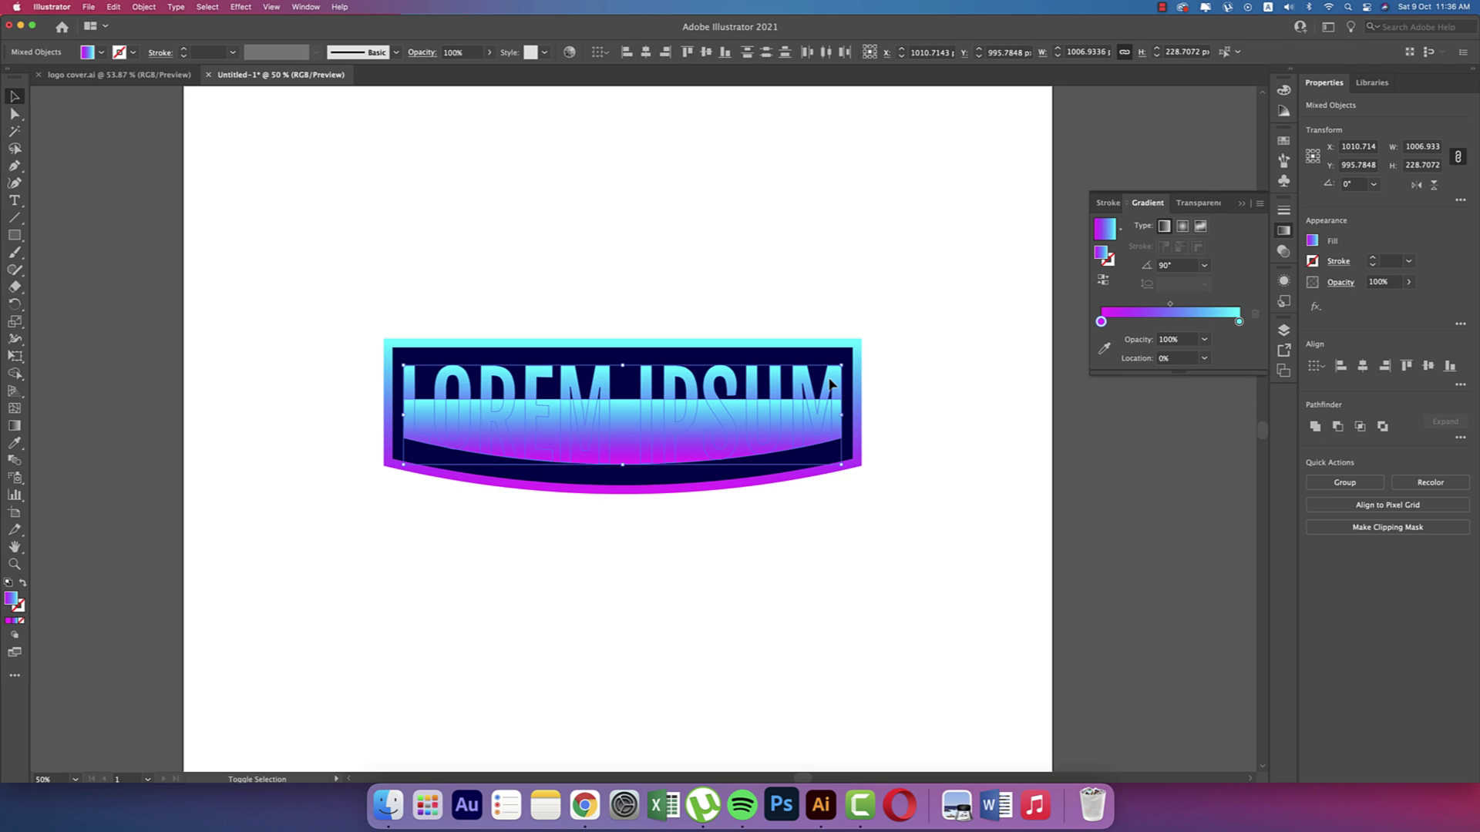
key(shift+m)
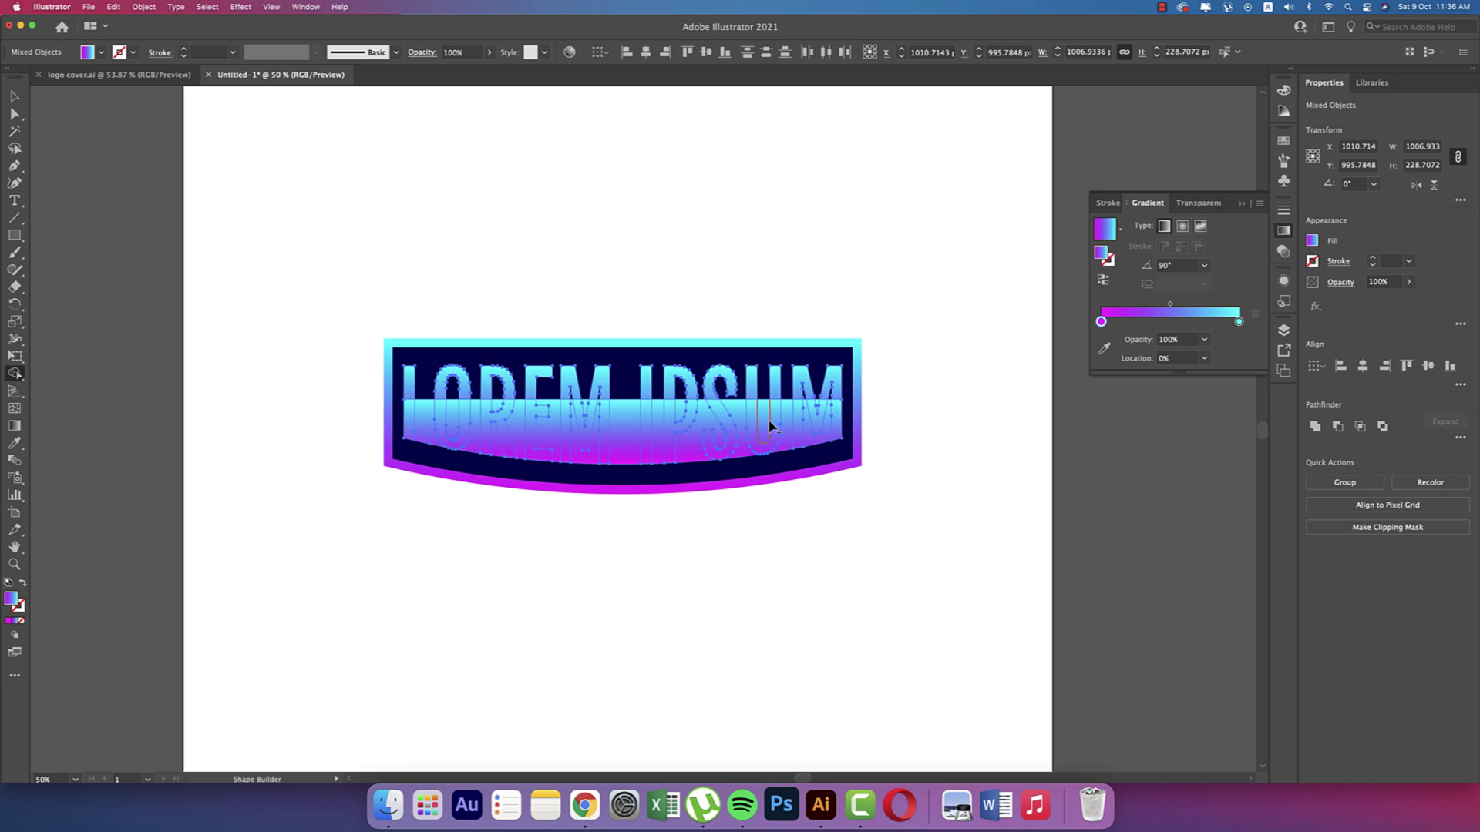
Delete the band regions between the letters so only the lettering shows the split
scroll(821, 398, up, 4)
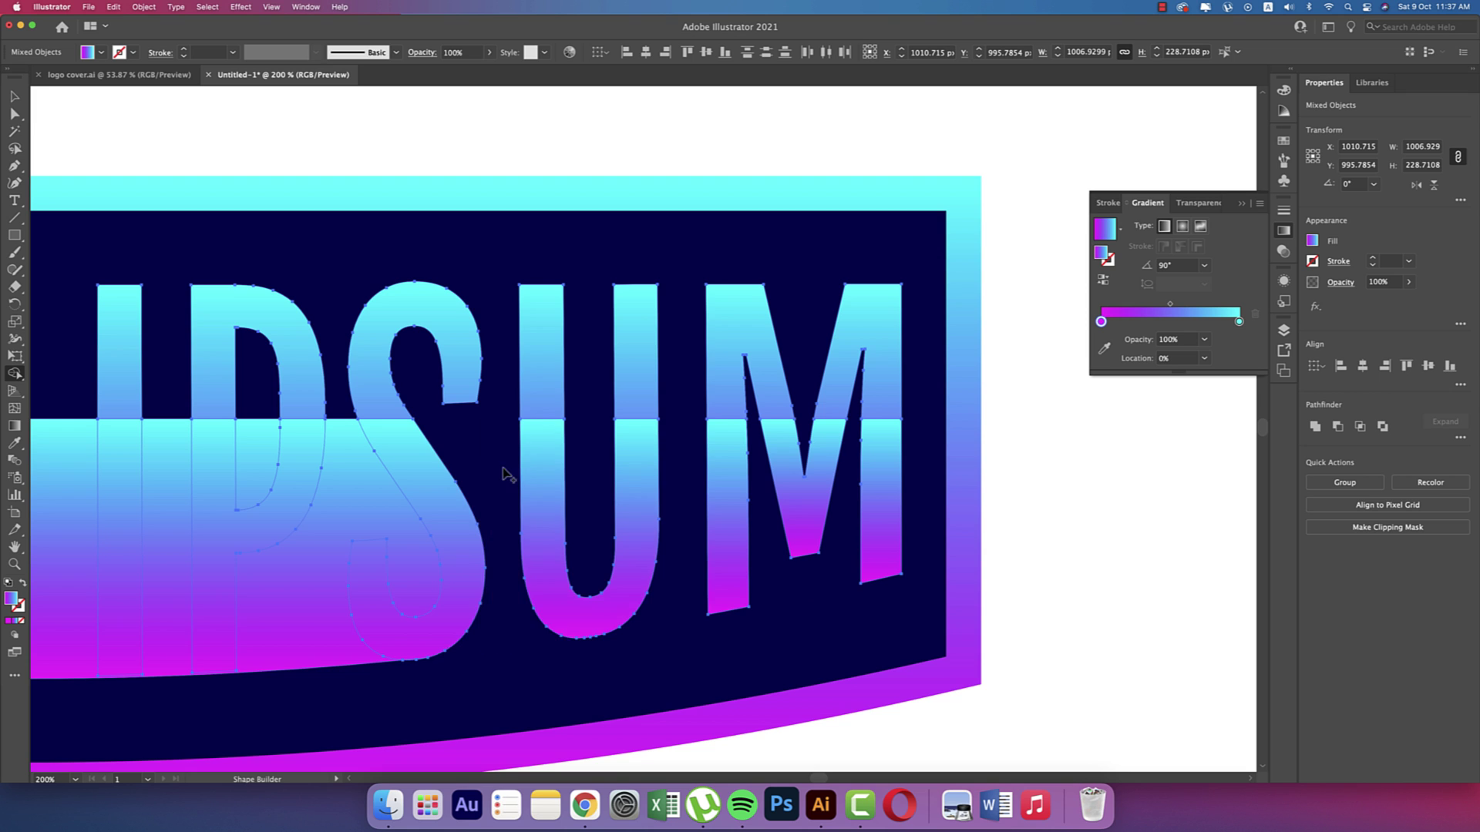
drag(502, 476, 749, 455)
alt+click(706, 438)
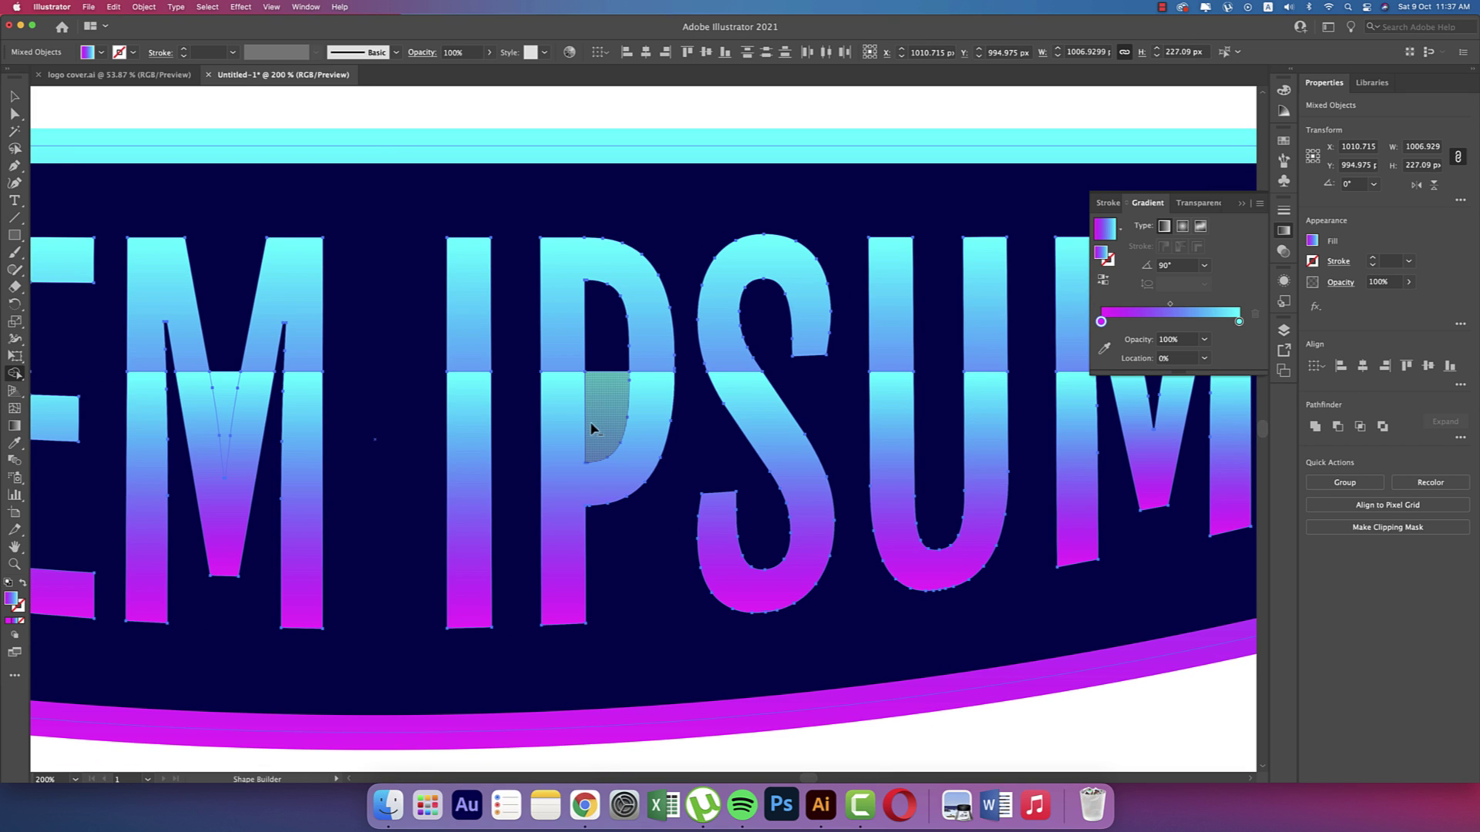
drag(455, 483, 826, 423)
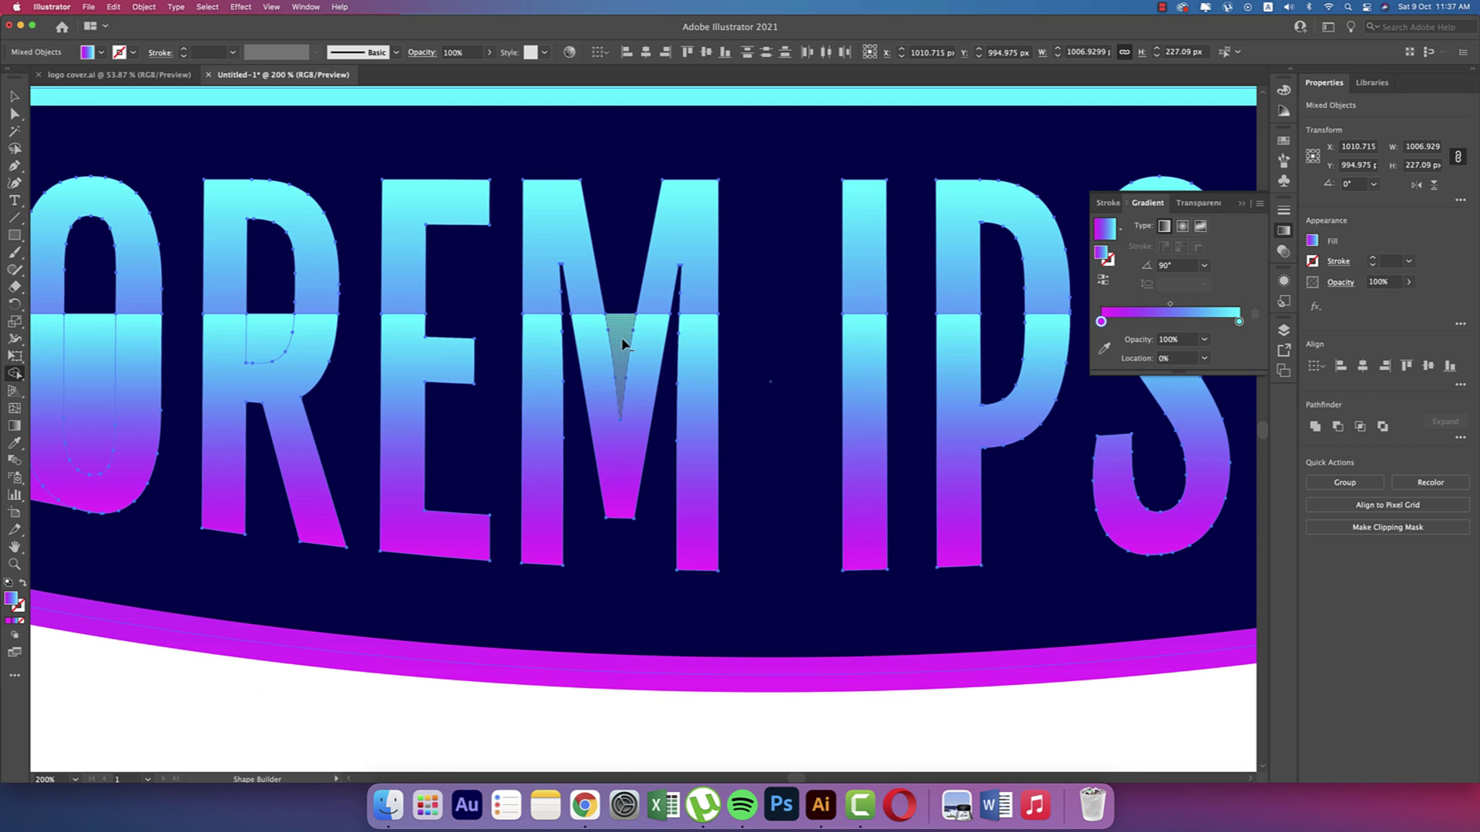
drag(580, 397, 915, 399)
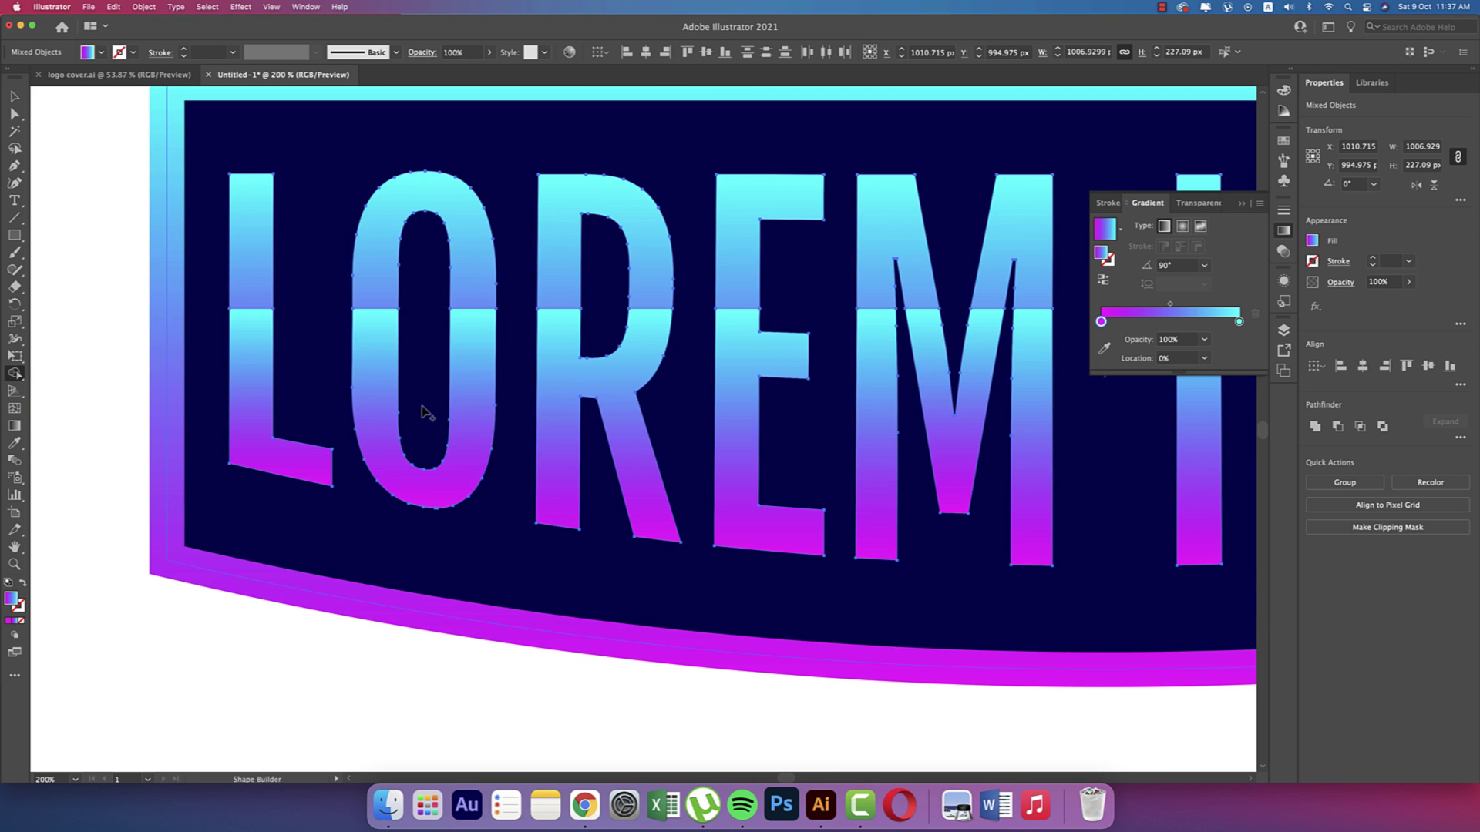
key(super+0)
key(v)
click(635, 511)
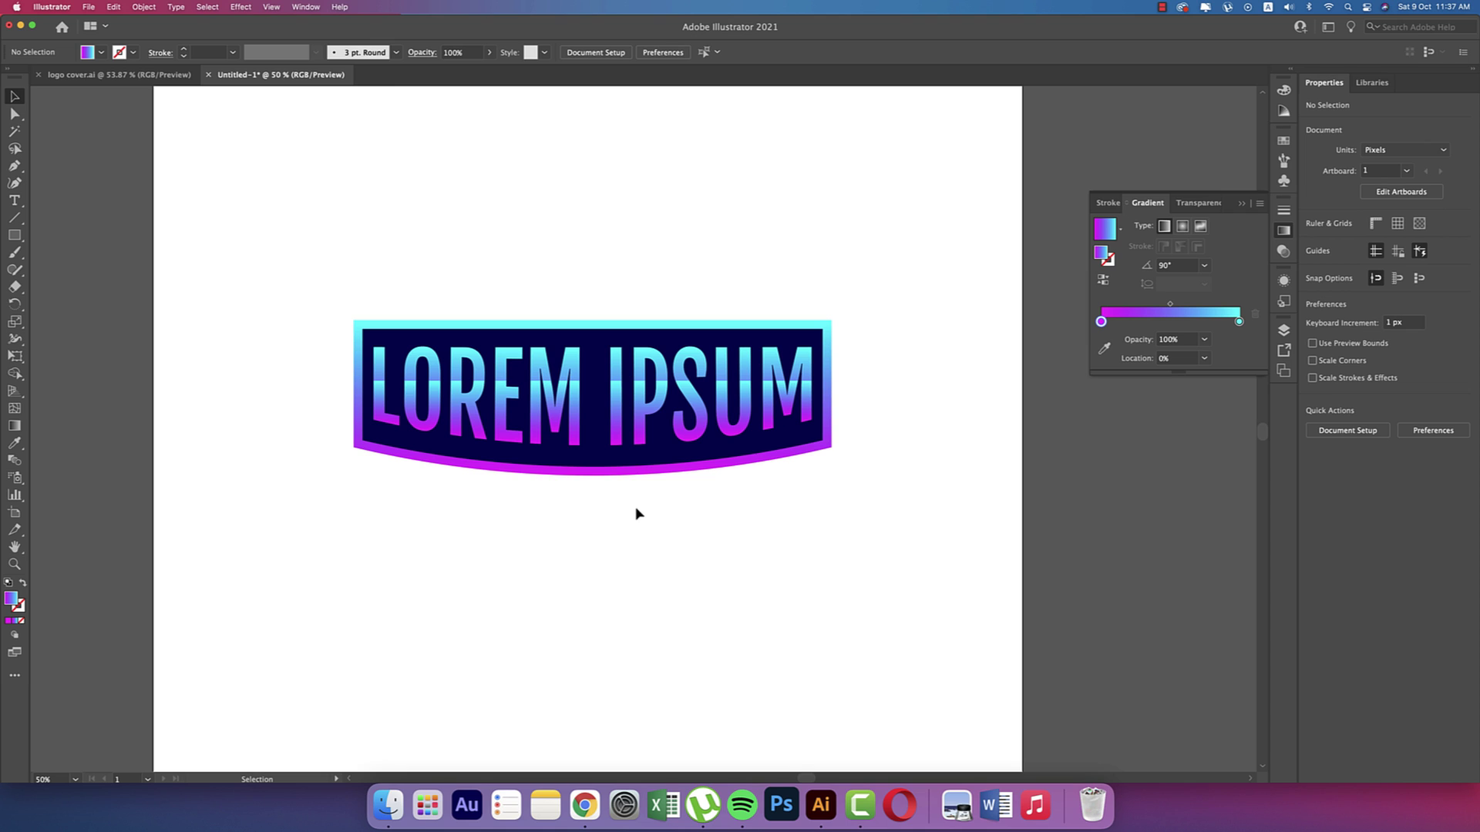
Remove an accidental duplicate of the LOREM IPSUM lettering
shift+click(786, 407)
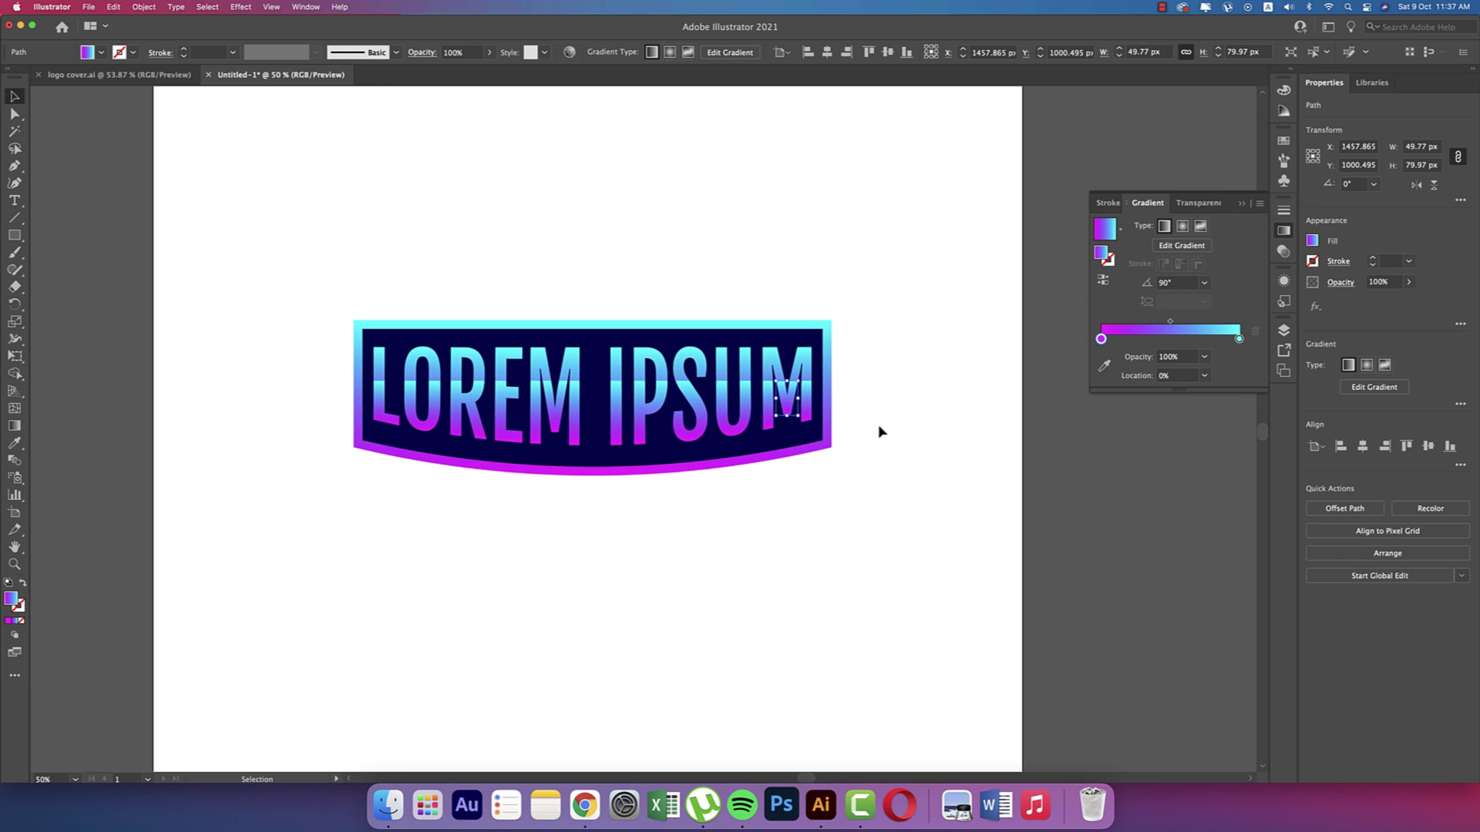
drag(806, 365, 874, 229)
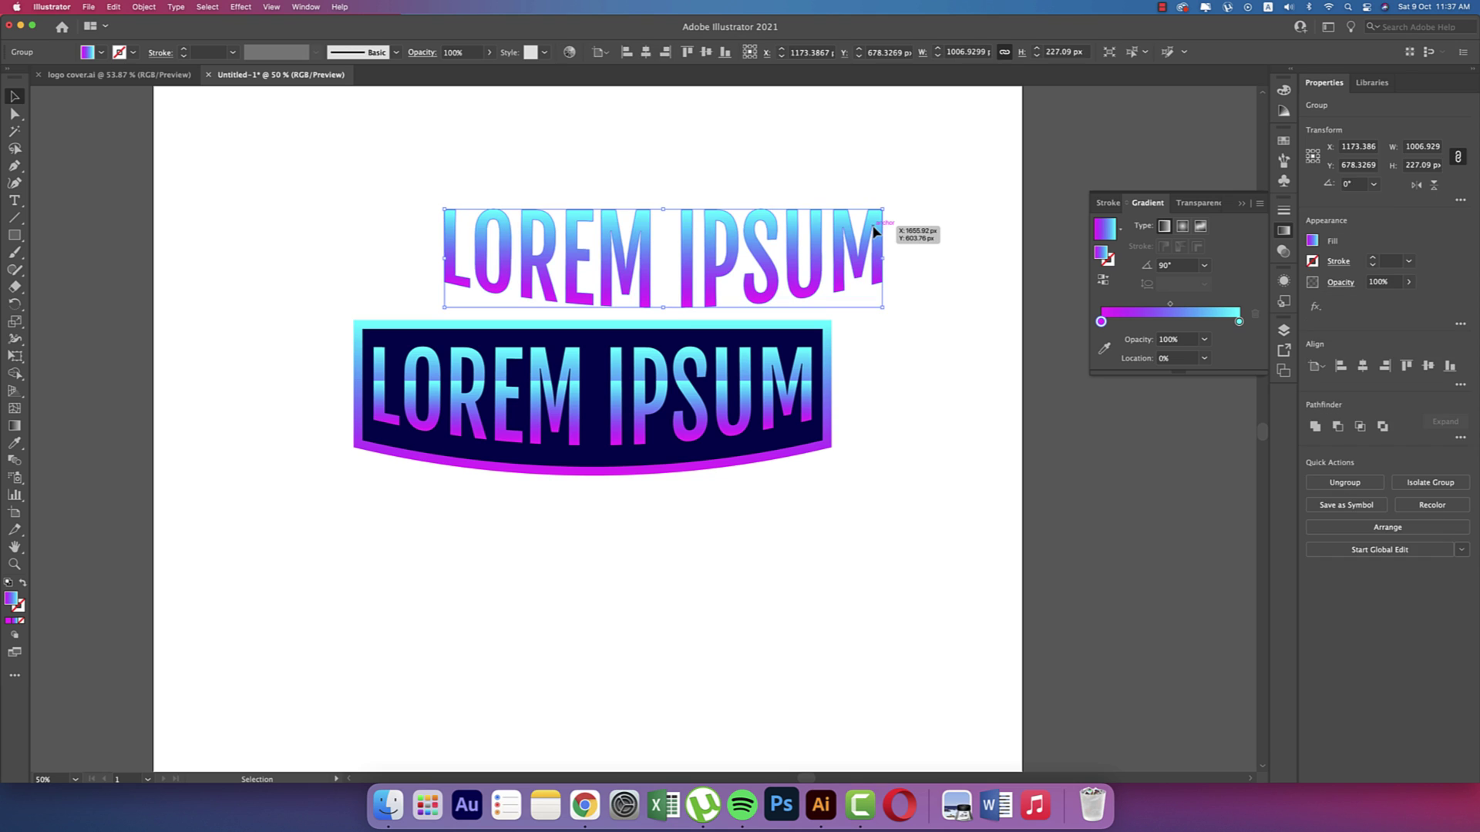
key(Delete)
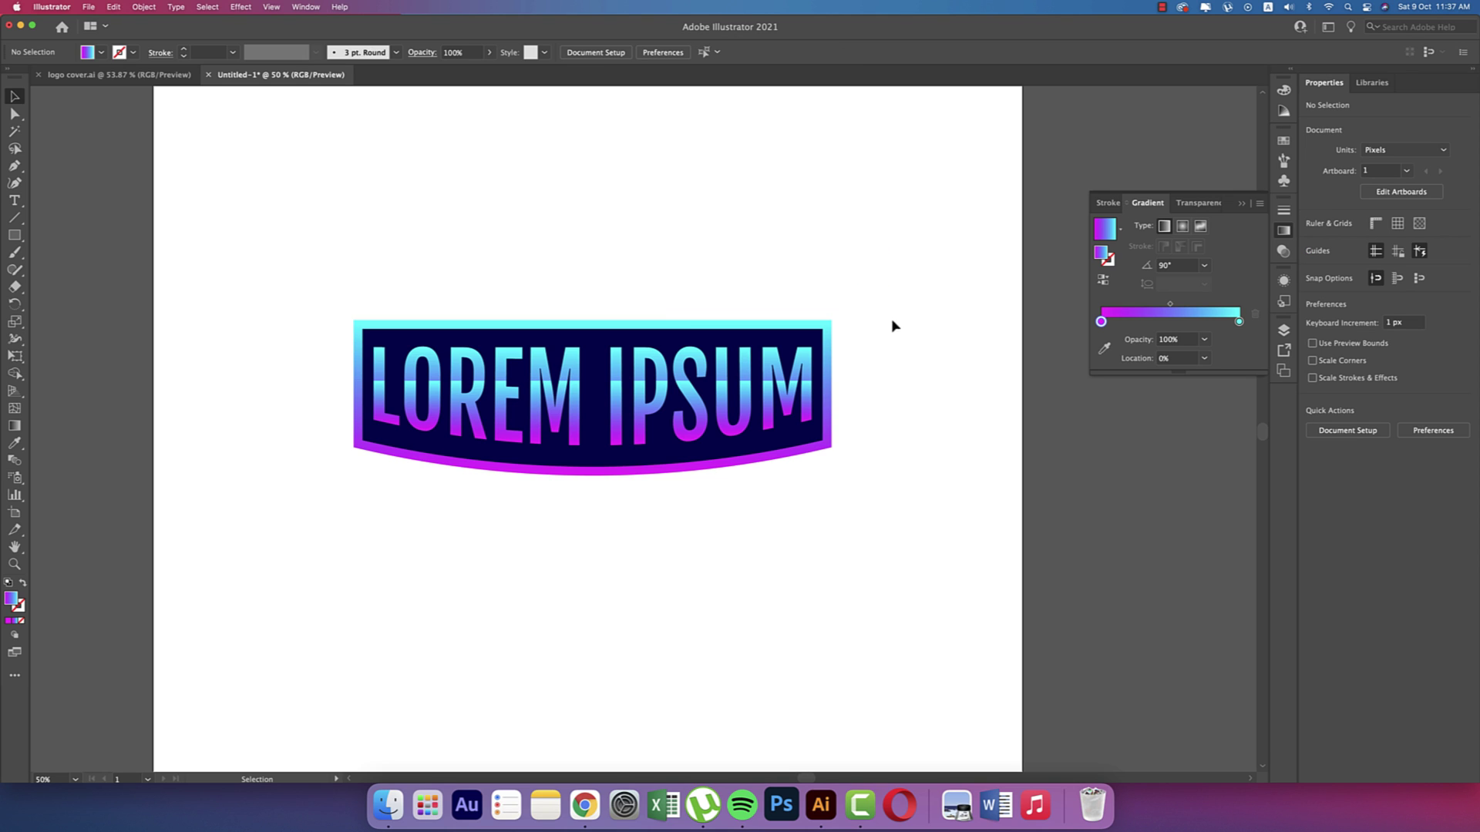
click(806, 365)
click(882, 422)
Group all banner parts, scale the group down proportionally and move it toward the artboard bottom
key(super+minus)
key(a)
drag(489, 302, 836, 508)
key(super+g)
scroll(894, 519, down, 1)
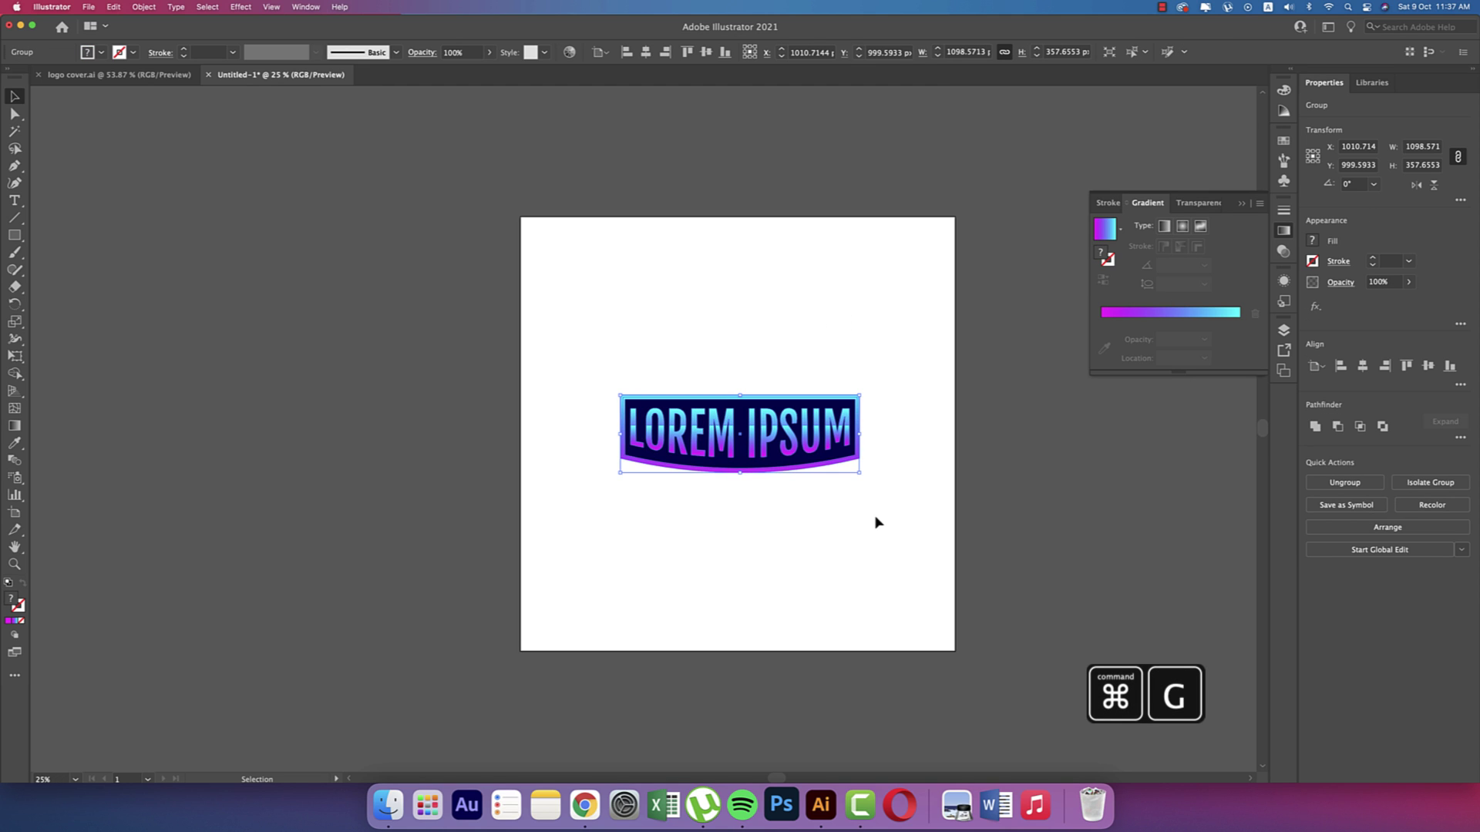
drag(861, 435, 788, 435)
drag(756, 430, 788, 595)
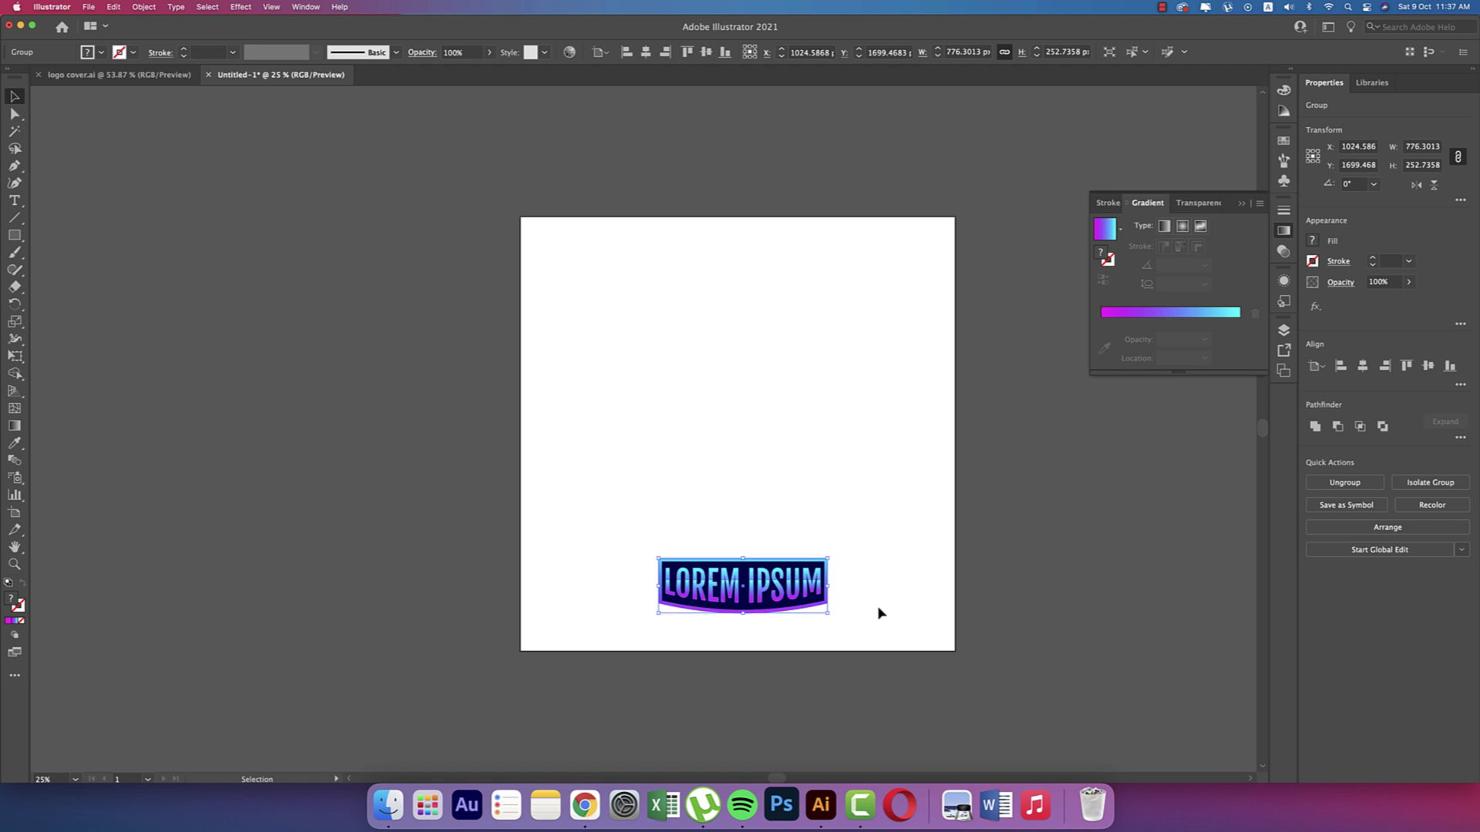
click(879, 608)
Draw an artboard-sized rectangle filled with #000044 navy and send it to the back
drag(878, 607, 798, 540)
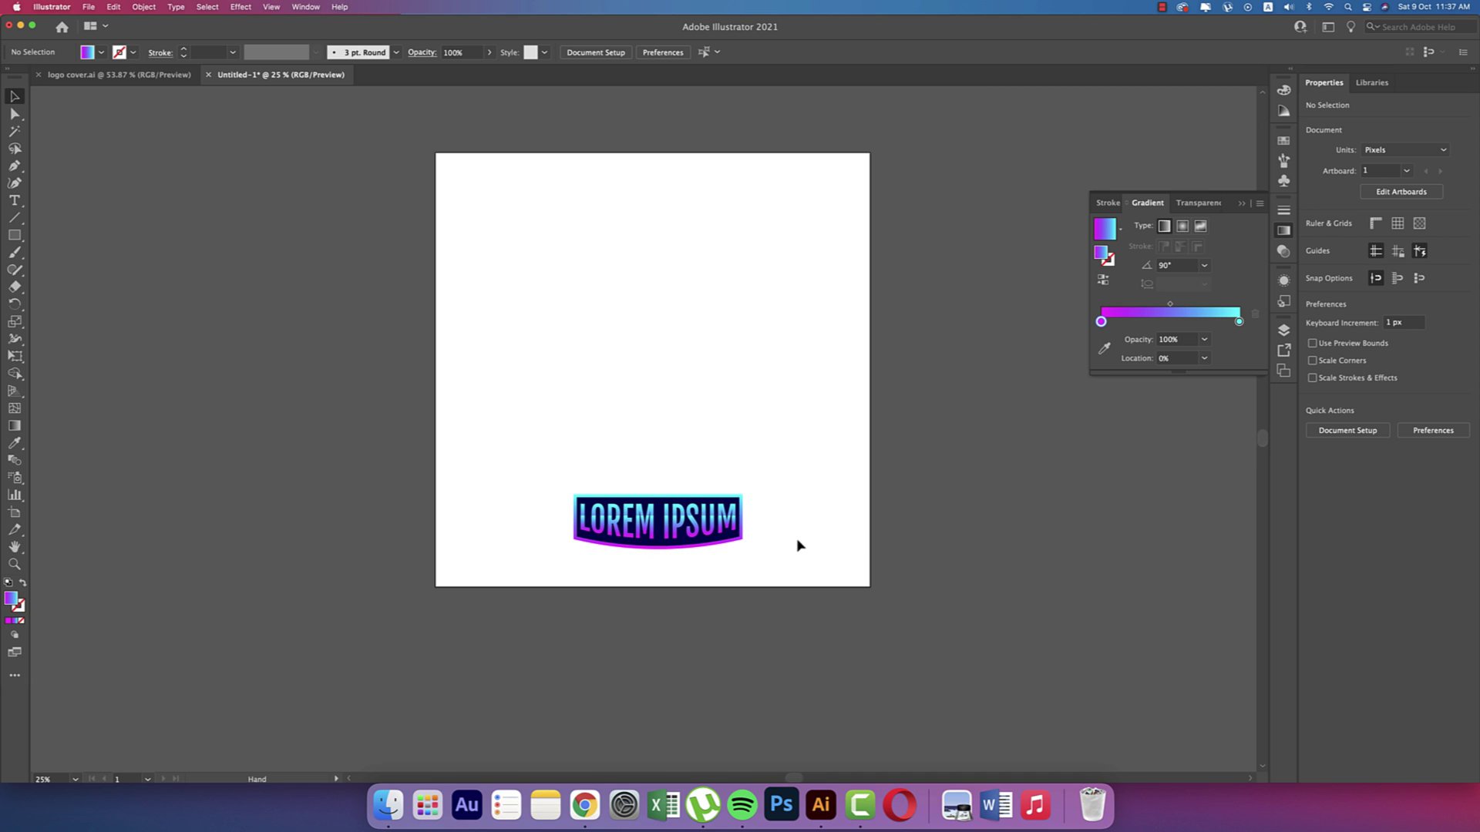
click(16, 237)
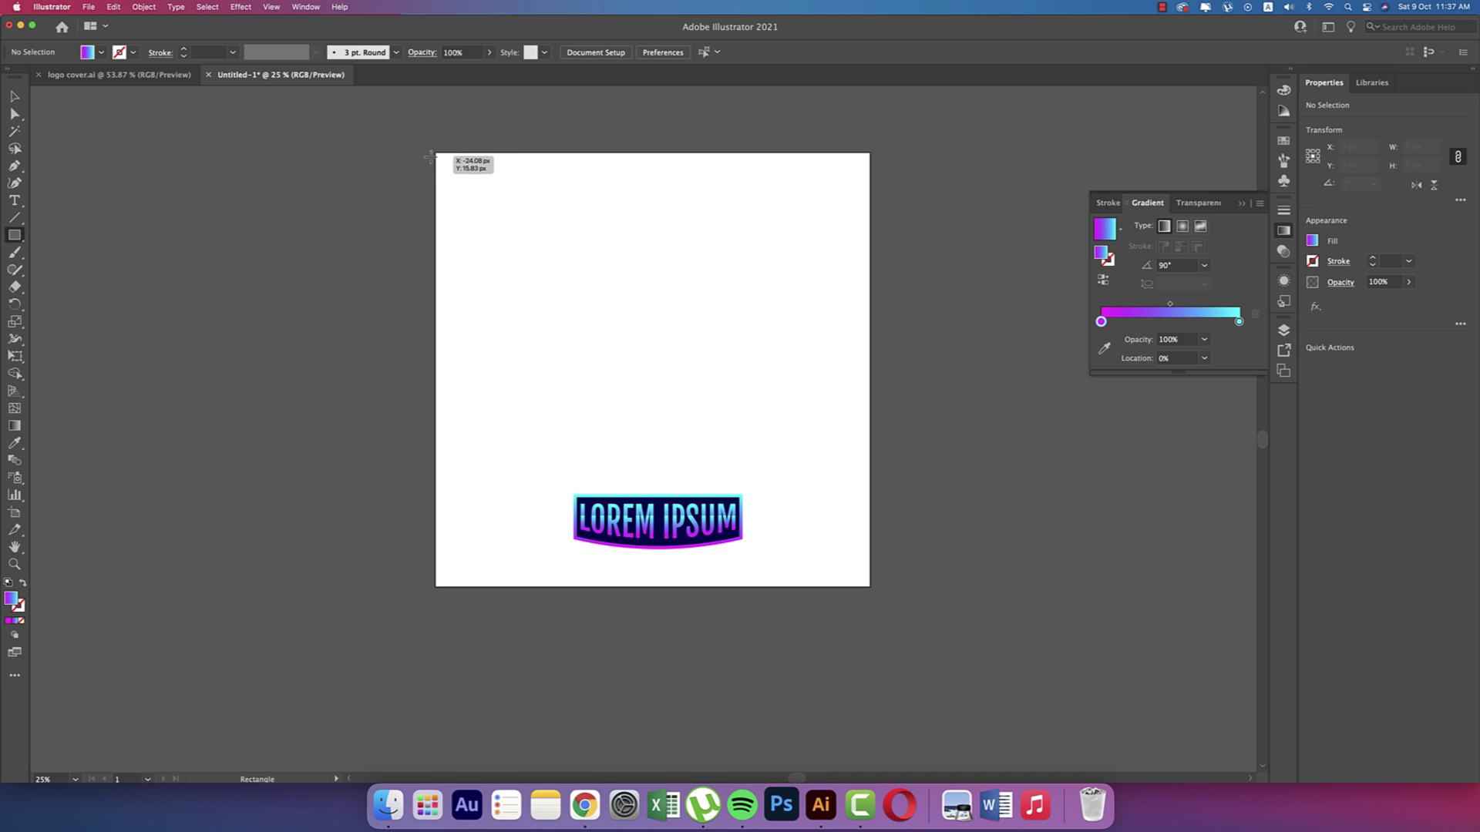
drag(434, 153, 870, 586)
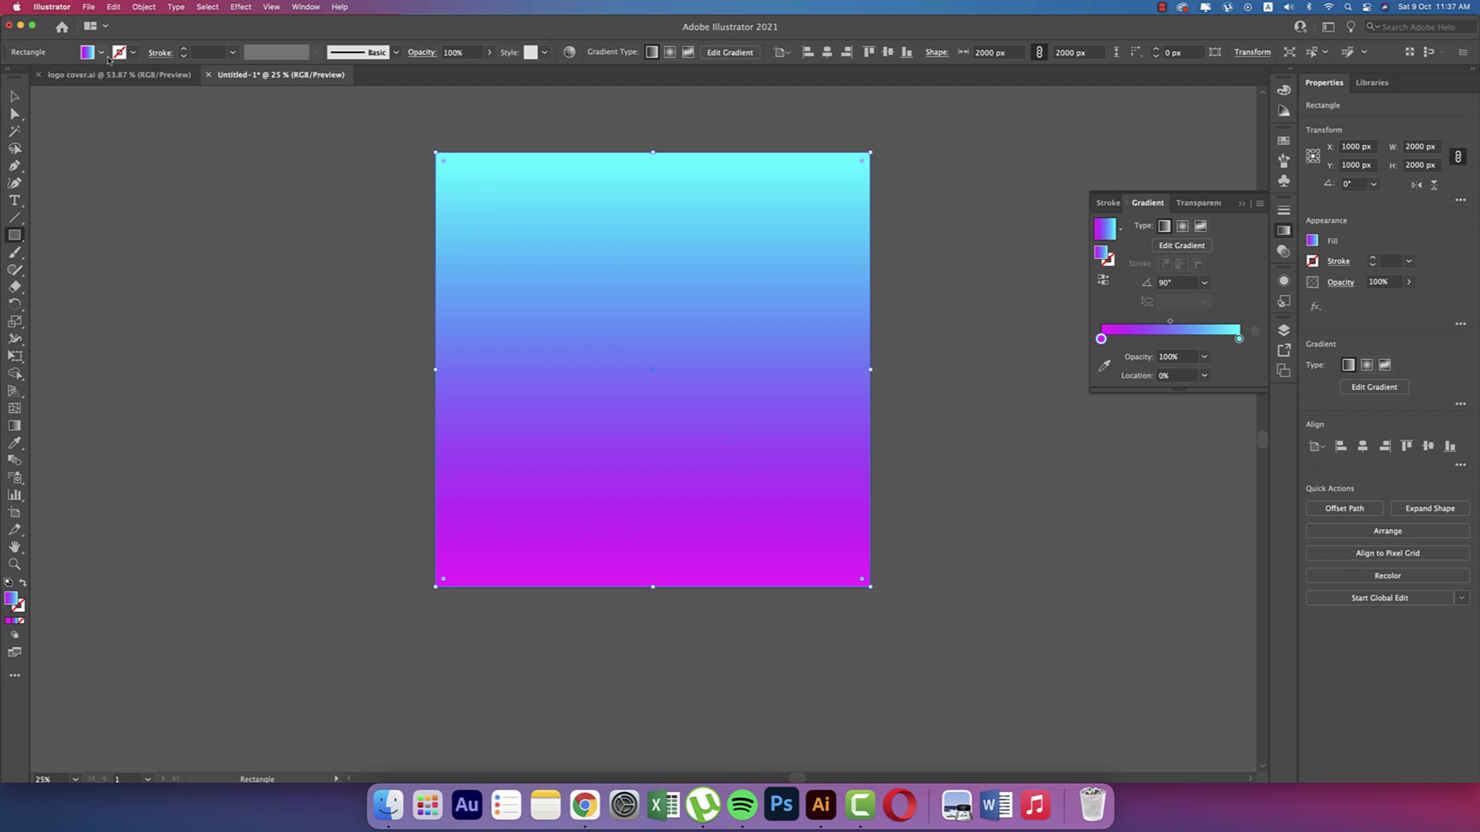
double_click(12, 607)
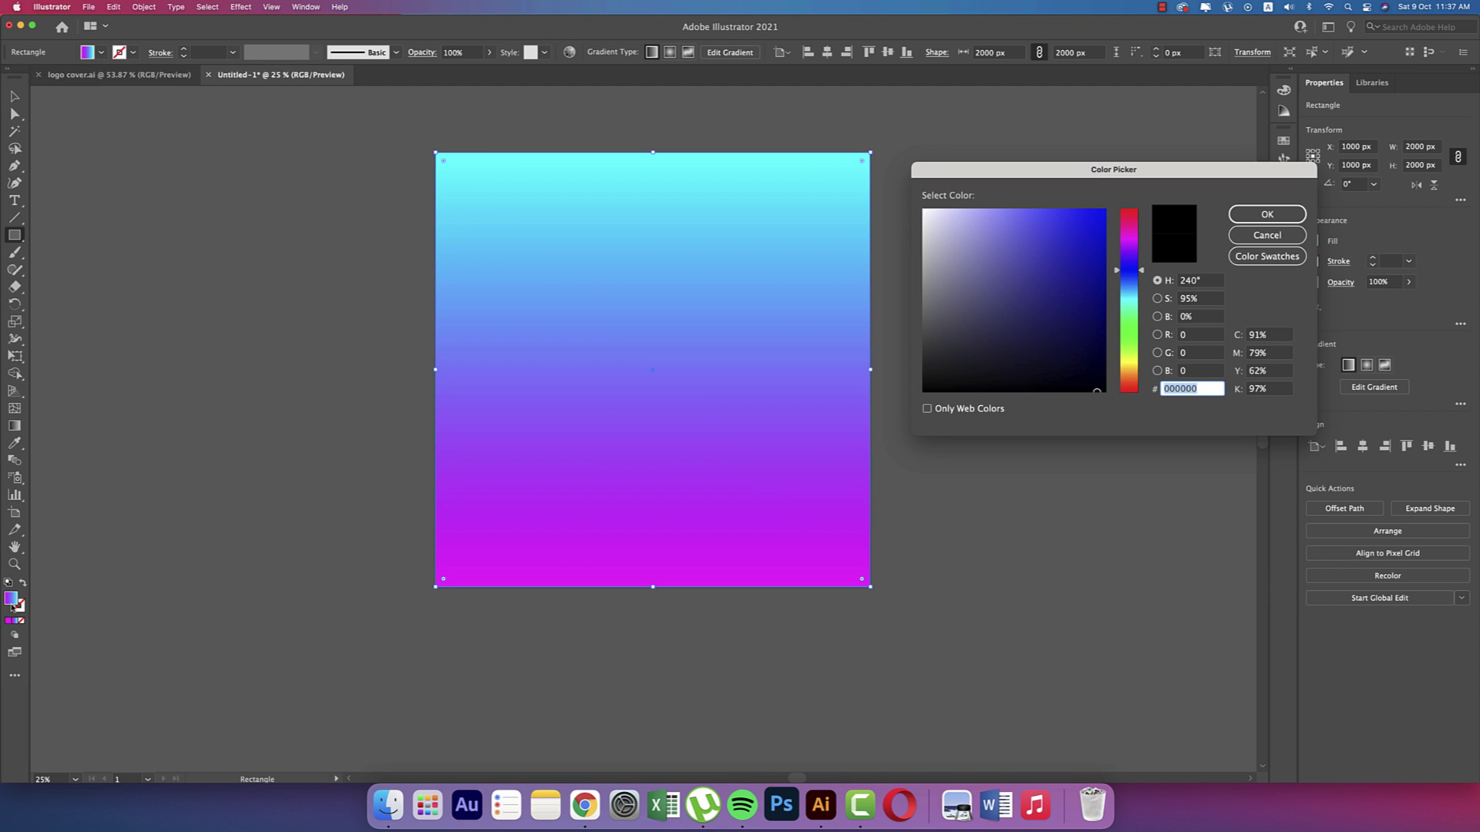
drag(1050, 345, 1109, 342)
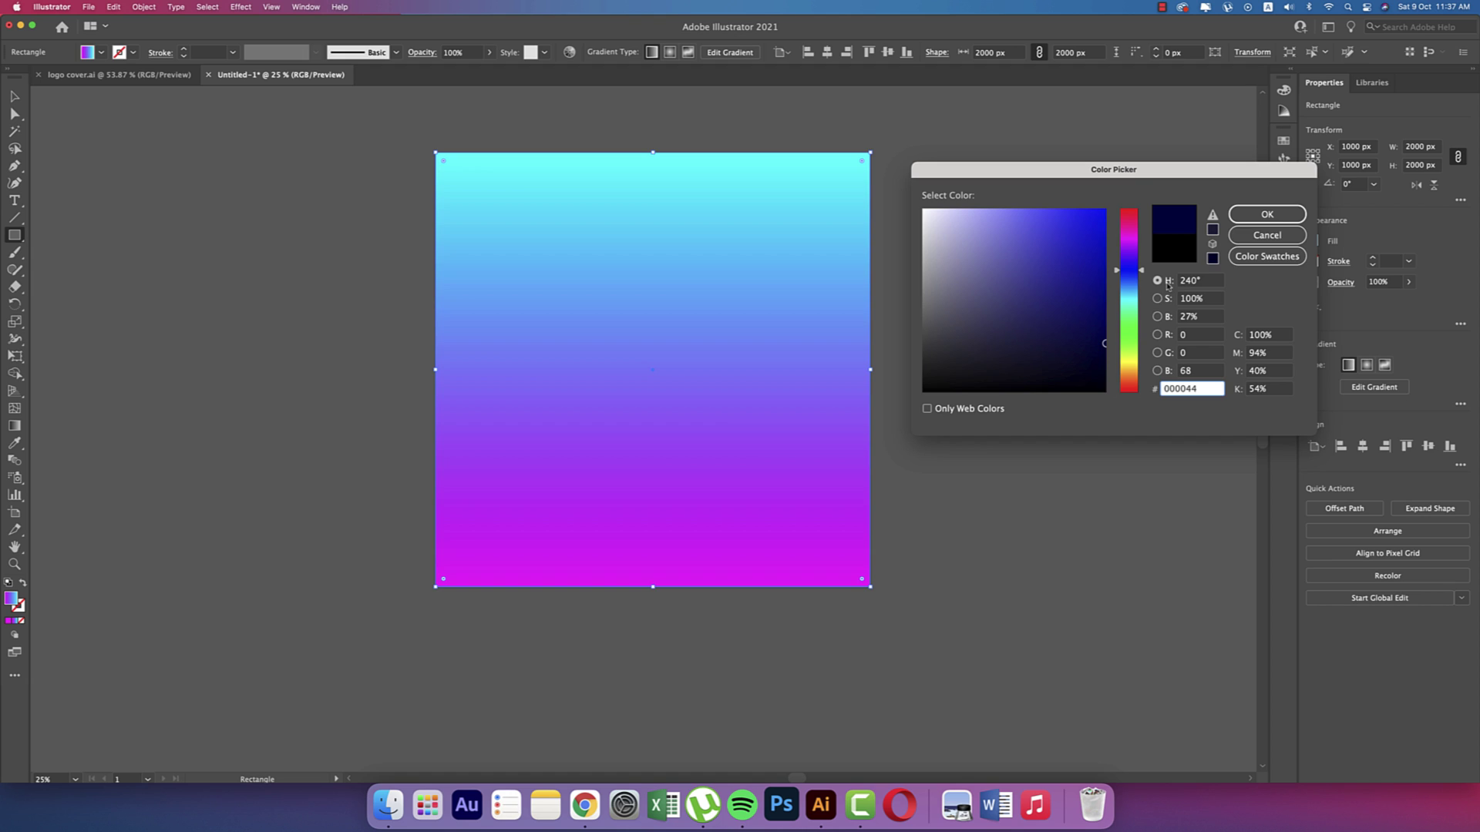
click(1266, 214)
key(super+shift+bracketleft)
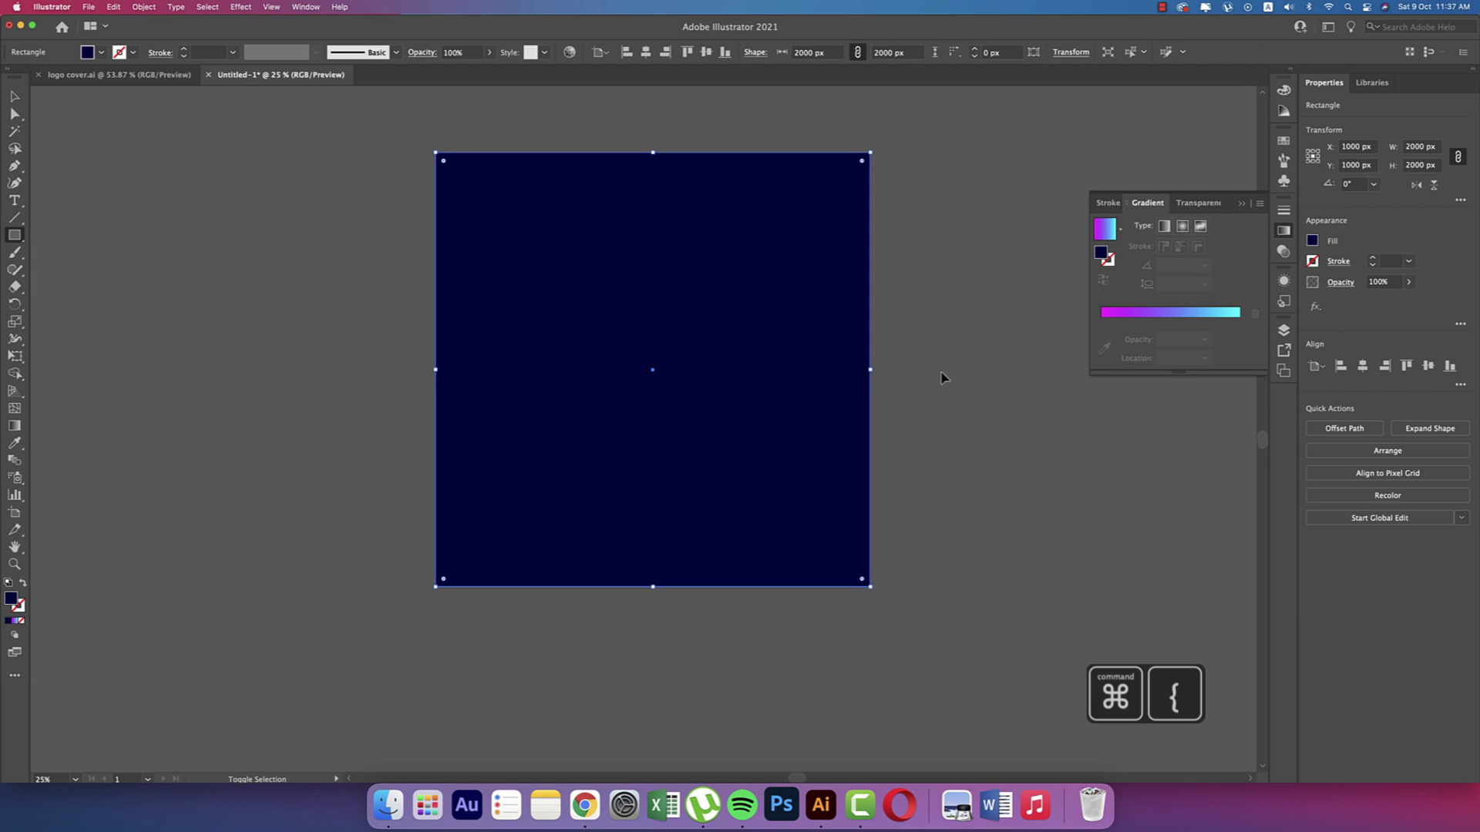
Select the banner with the navy background and centre it vertically
key(v)
drag(369, 428, 850, 539)
shift+click(817, 532)
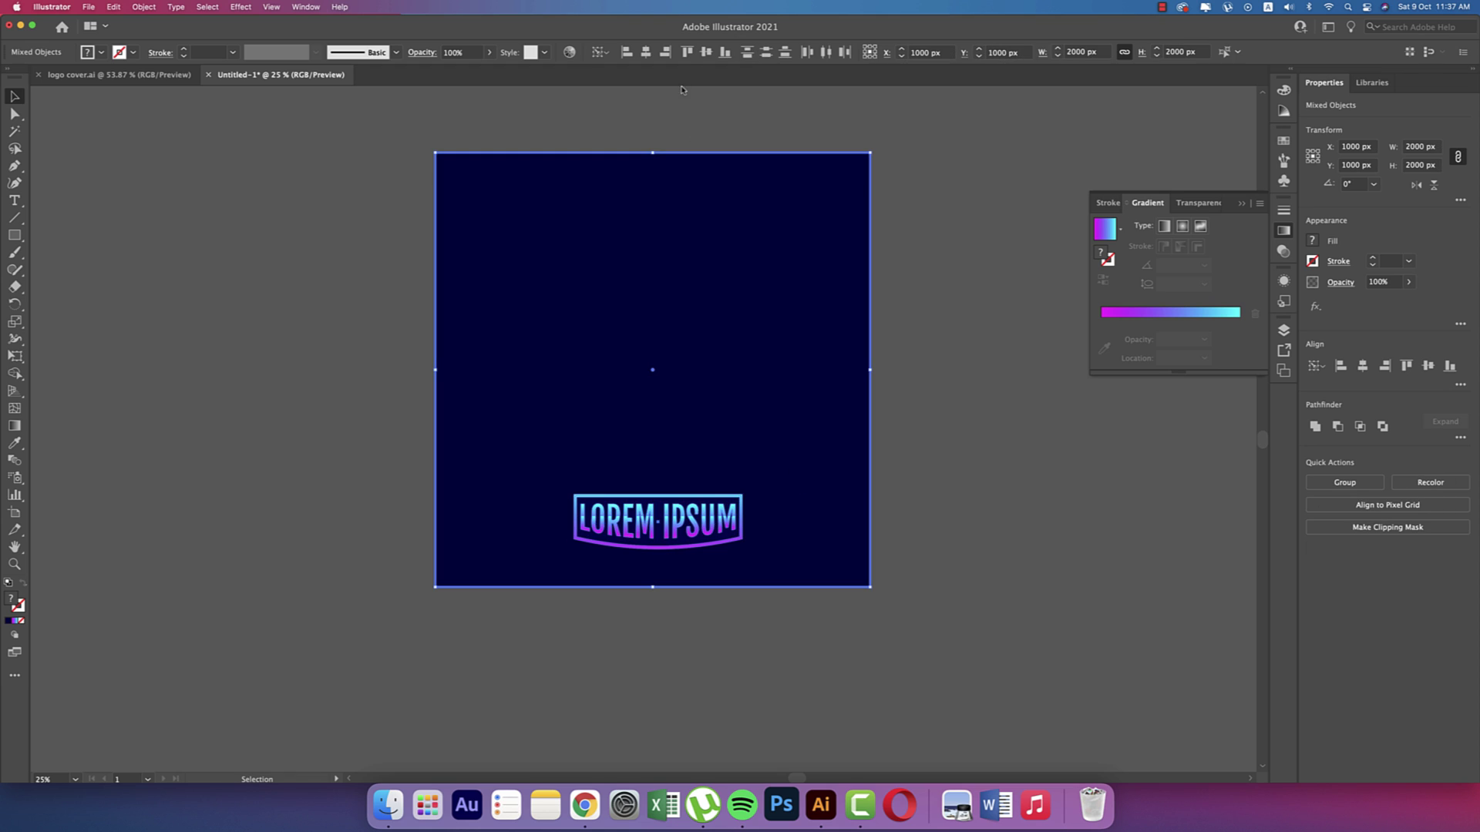
click(706, 52)
Centre the banner horizontally, fit the artboard to the window, and close the Gradient panel
click(644, 52)
click(925, 350)
scroll(806, 358, up, 1)
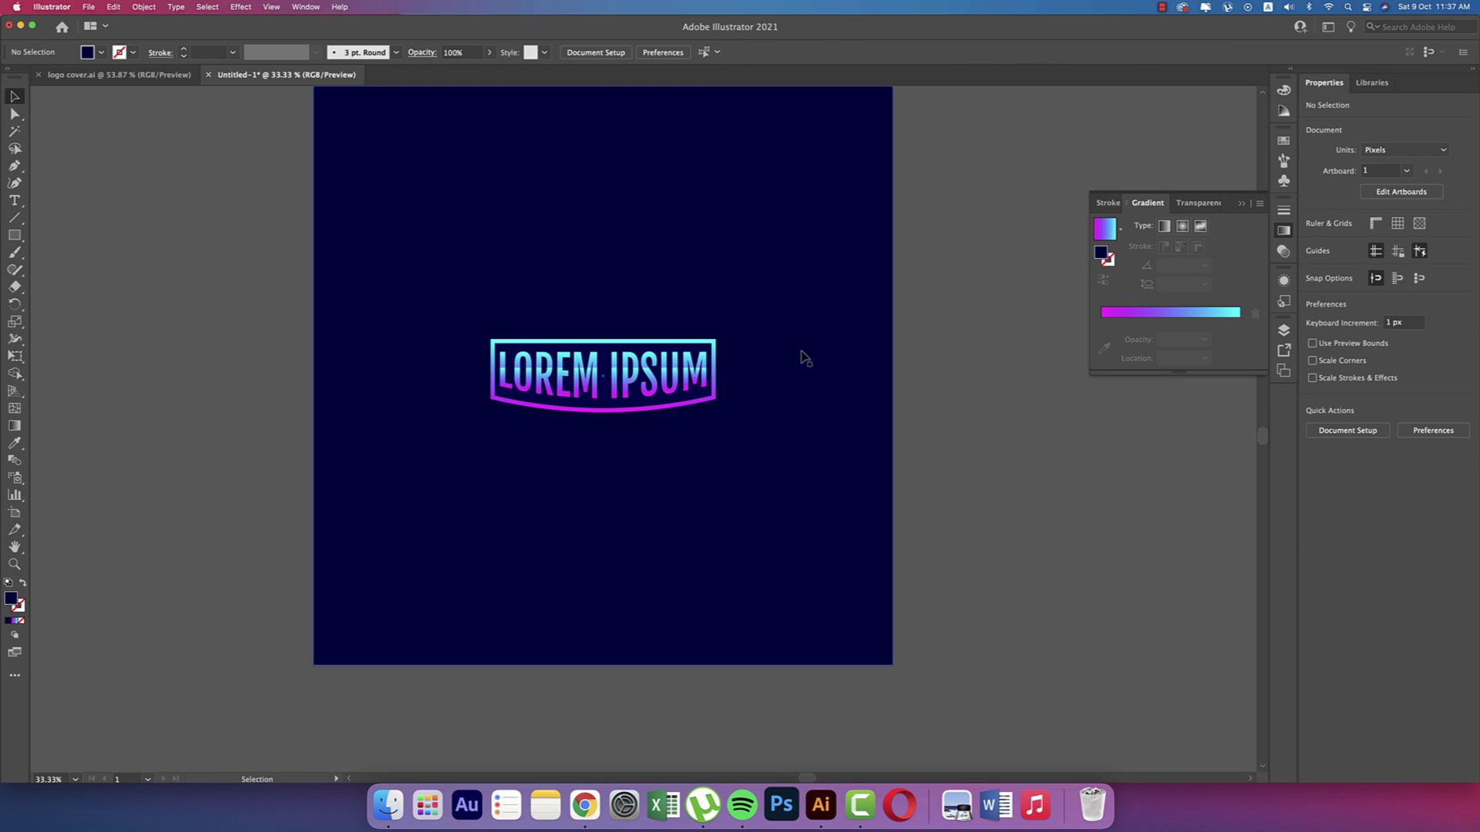
key(super+0)
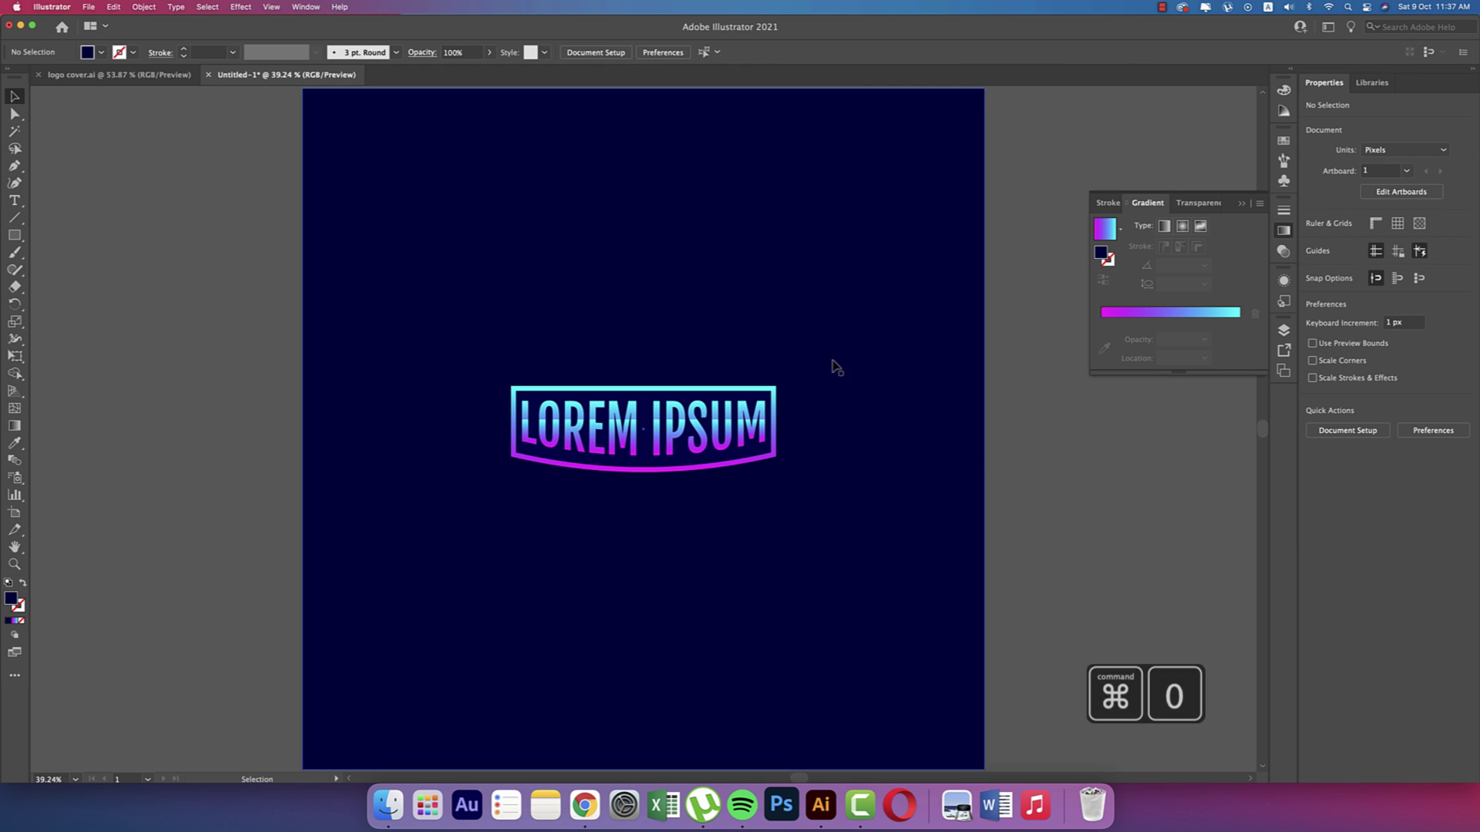
click(1241, 203)
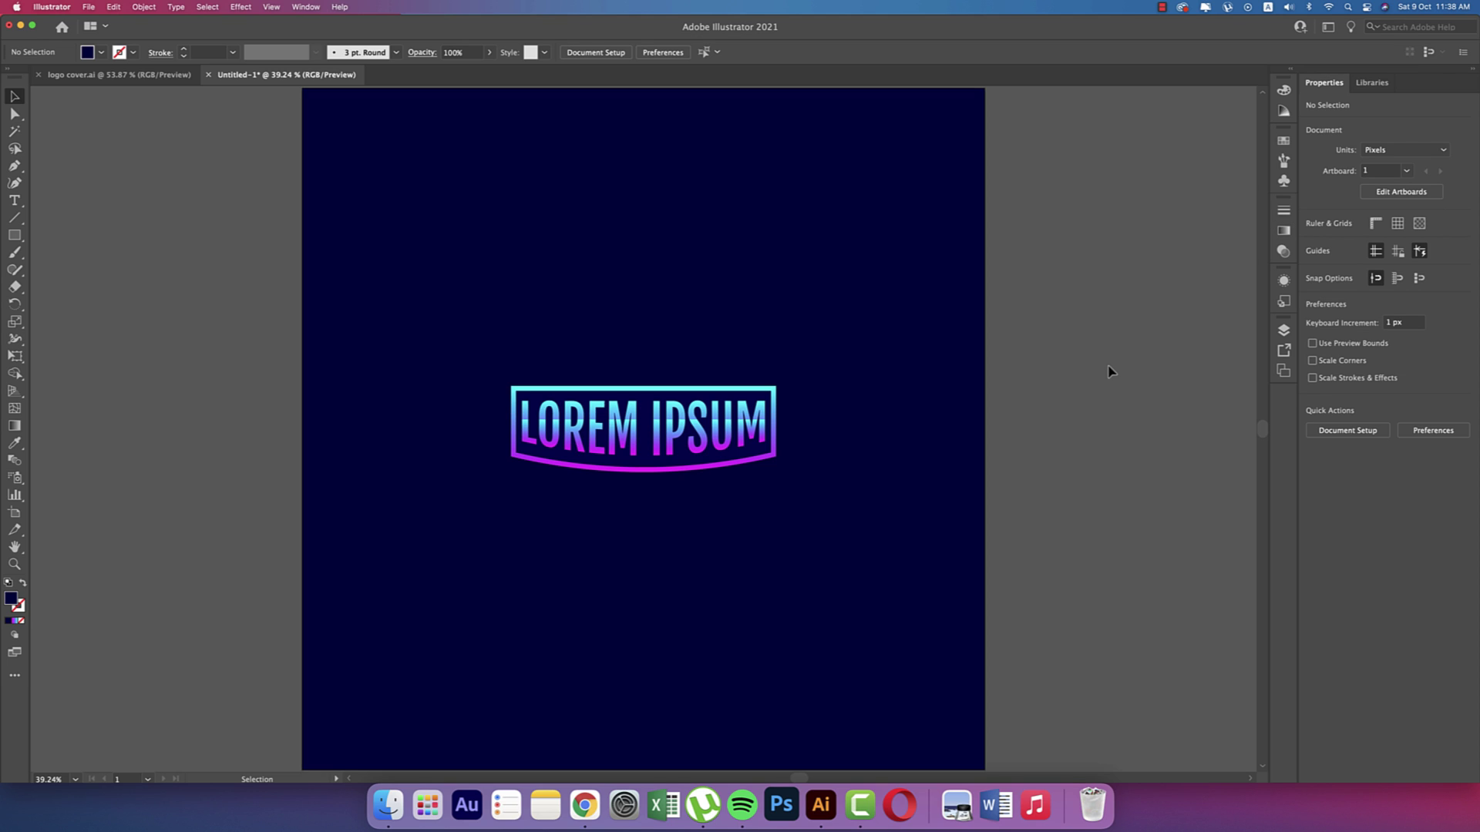